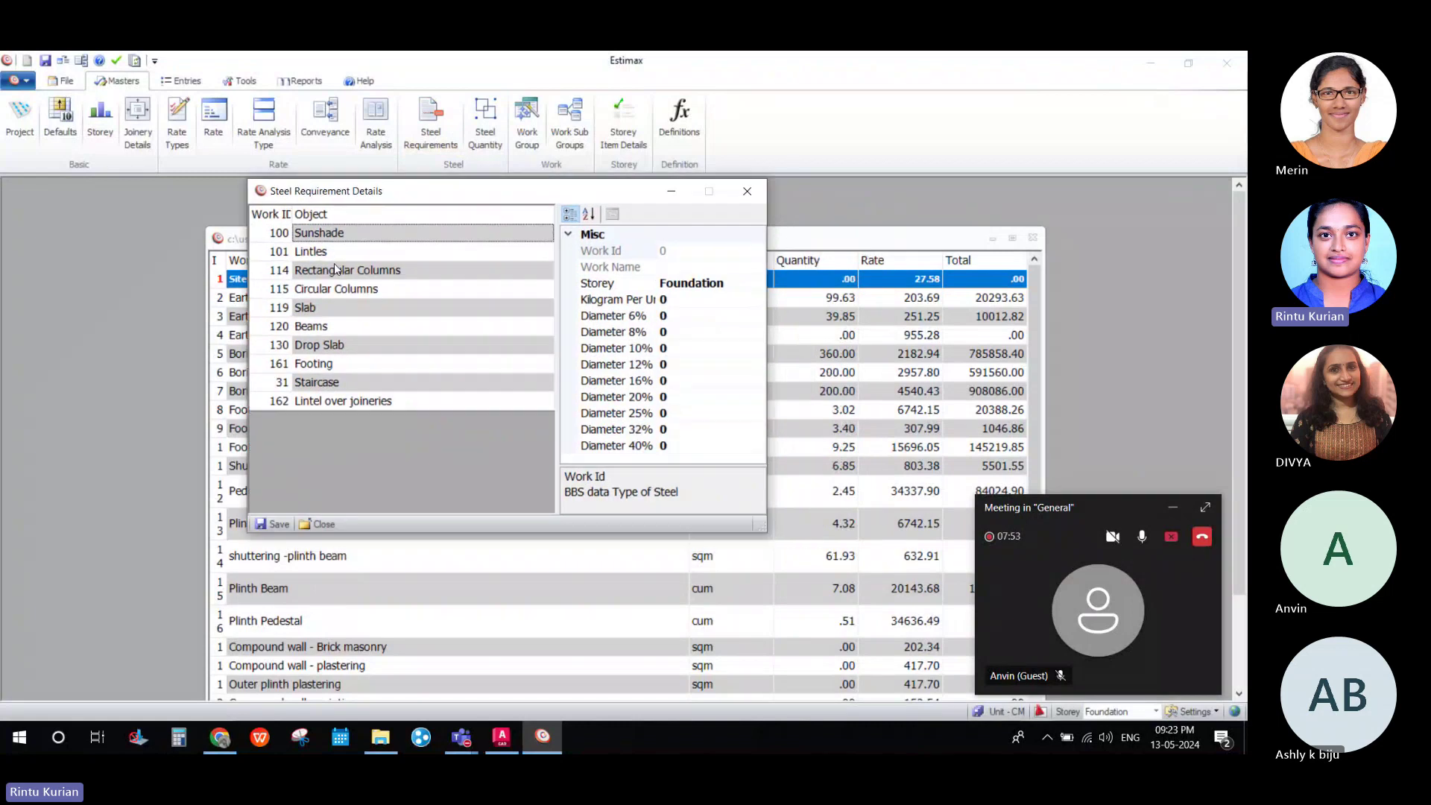
Widen the cramped columns in the steel requirement details and set the Foundation slab's Kilogram Per Unit to 80.
drag(293, 216, 340, 216)
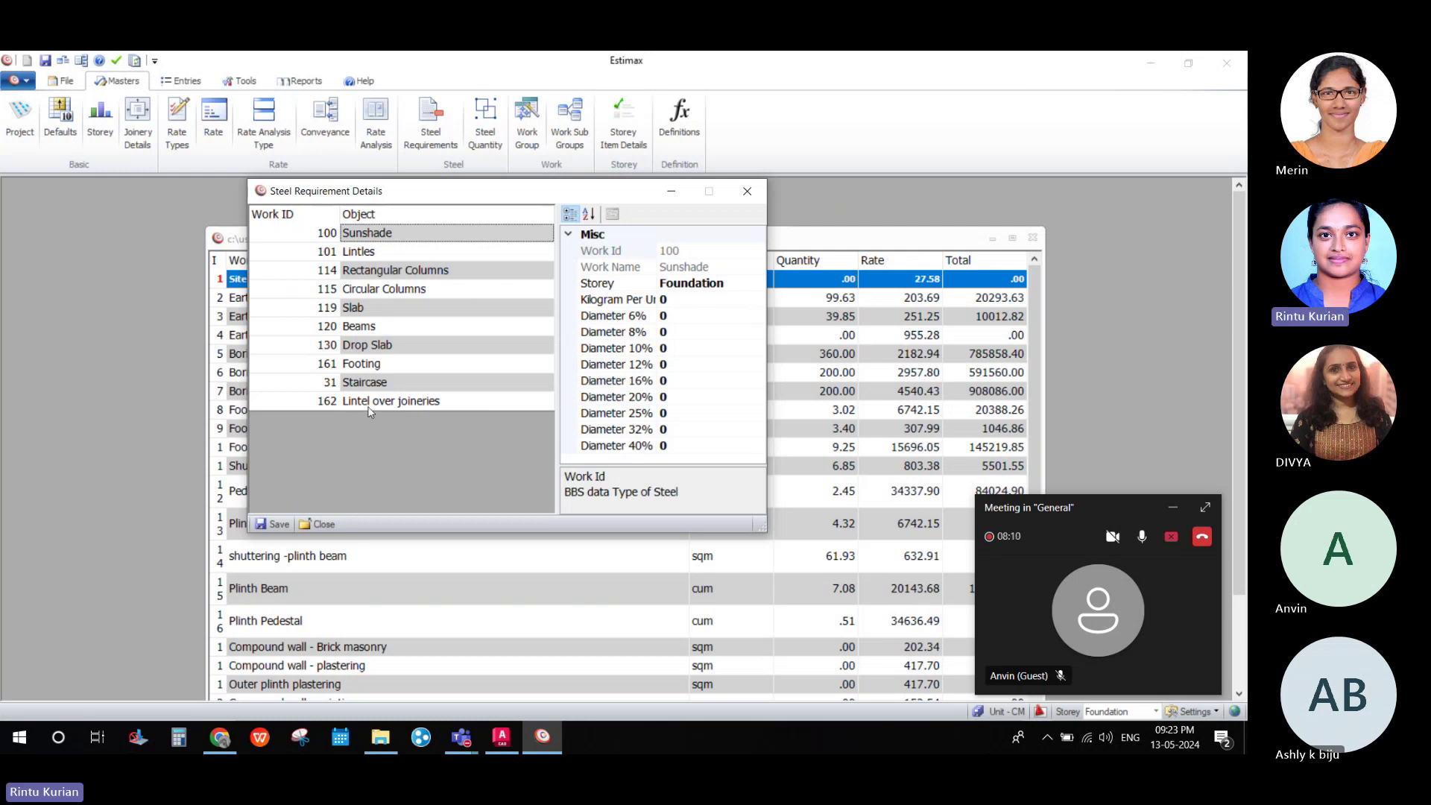
drag(338, 217, 314, 216)
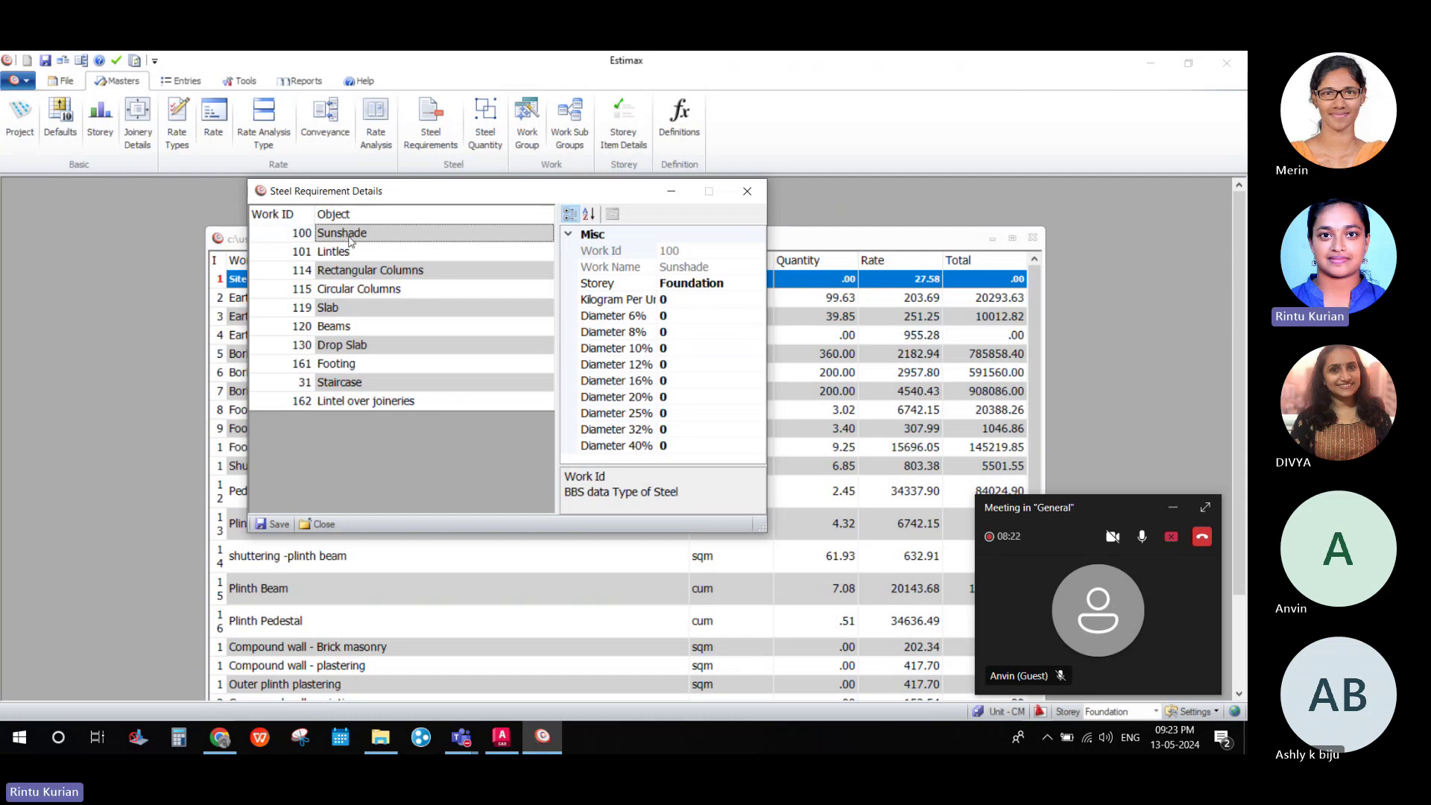
click(339, 309)
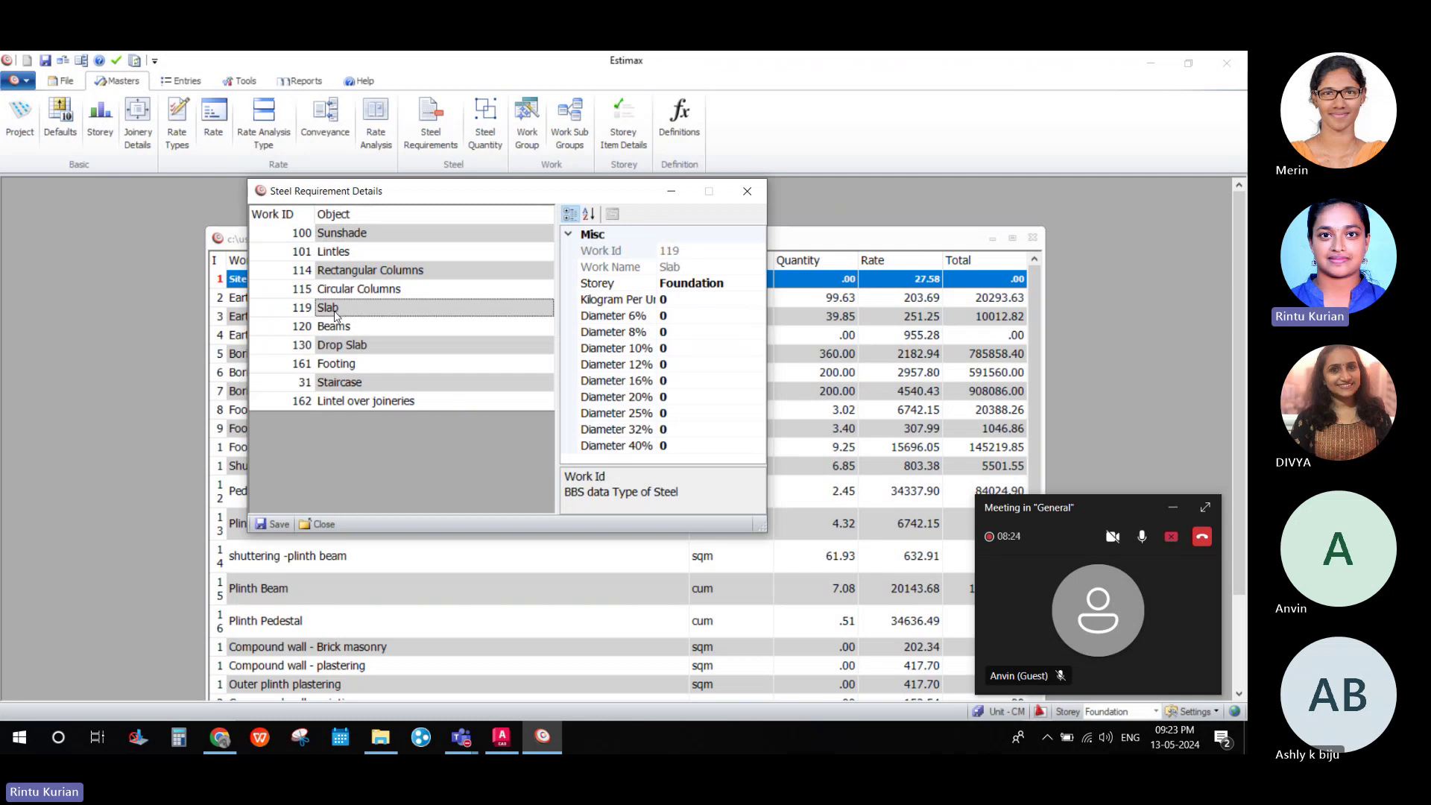
click(689, 302)
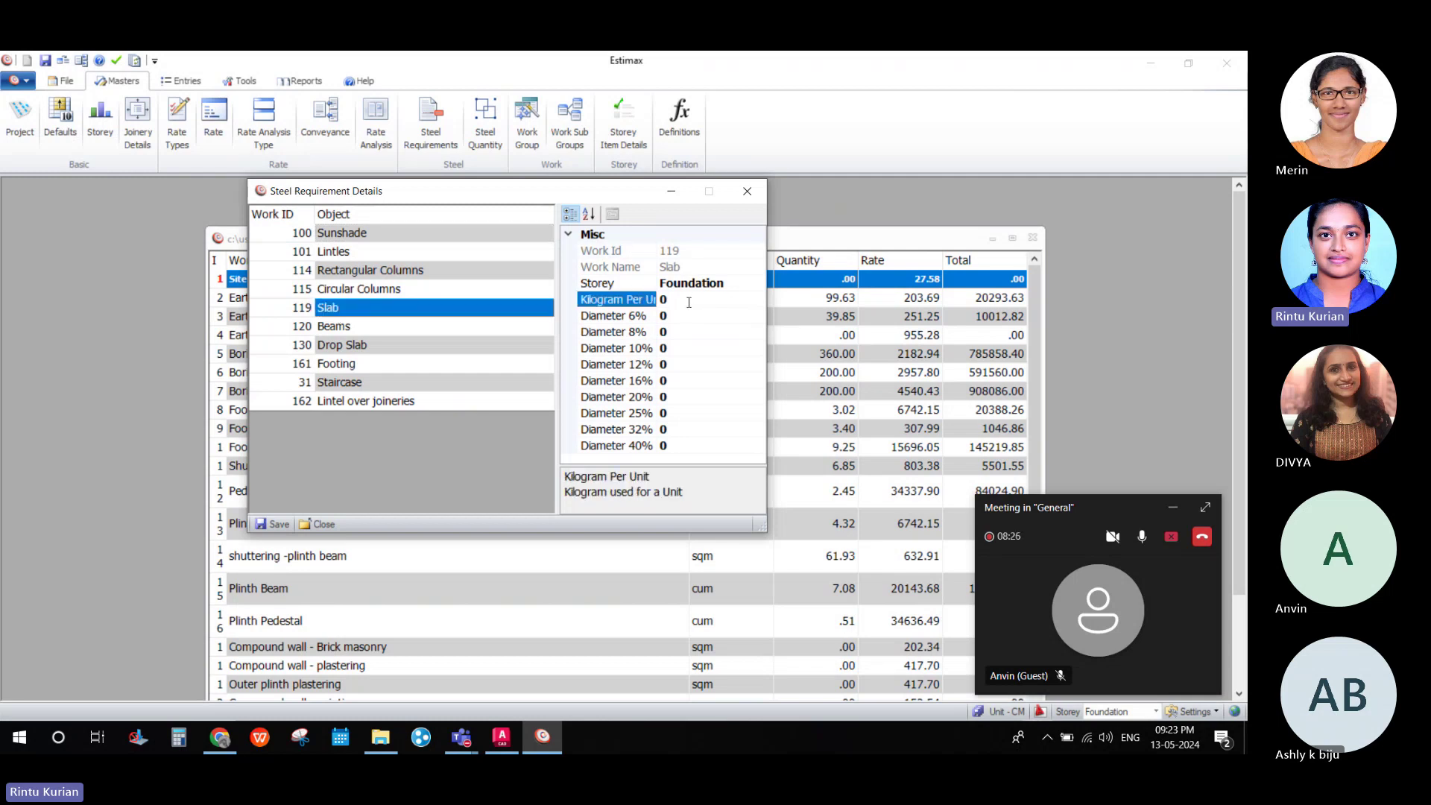
key(BackSpace)
text(80)
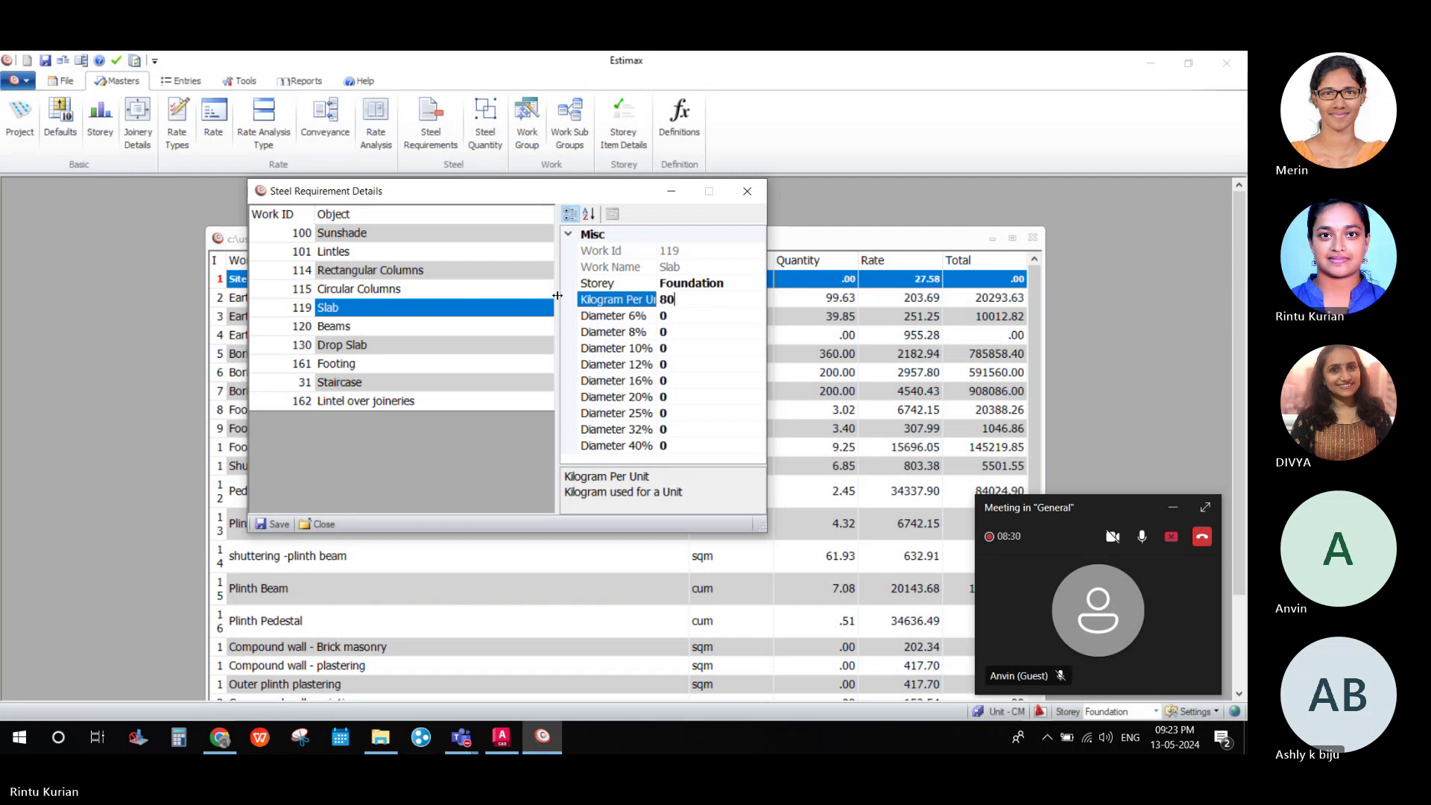
drag(557, 295, 477, 300)
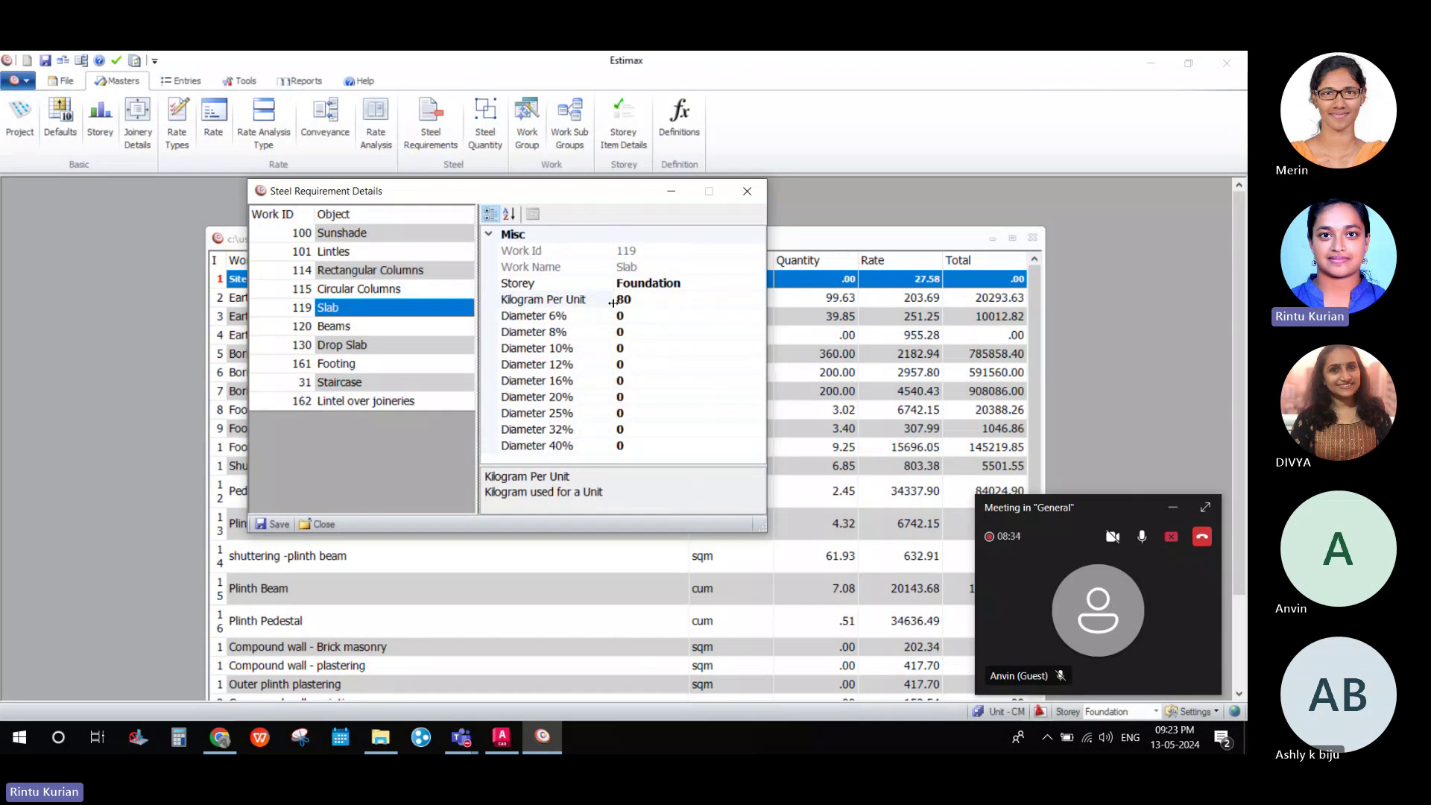
click(651, 303)
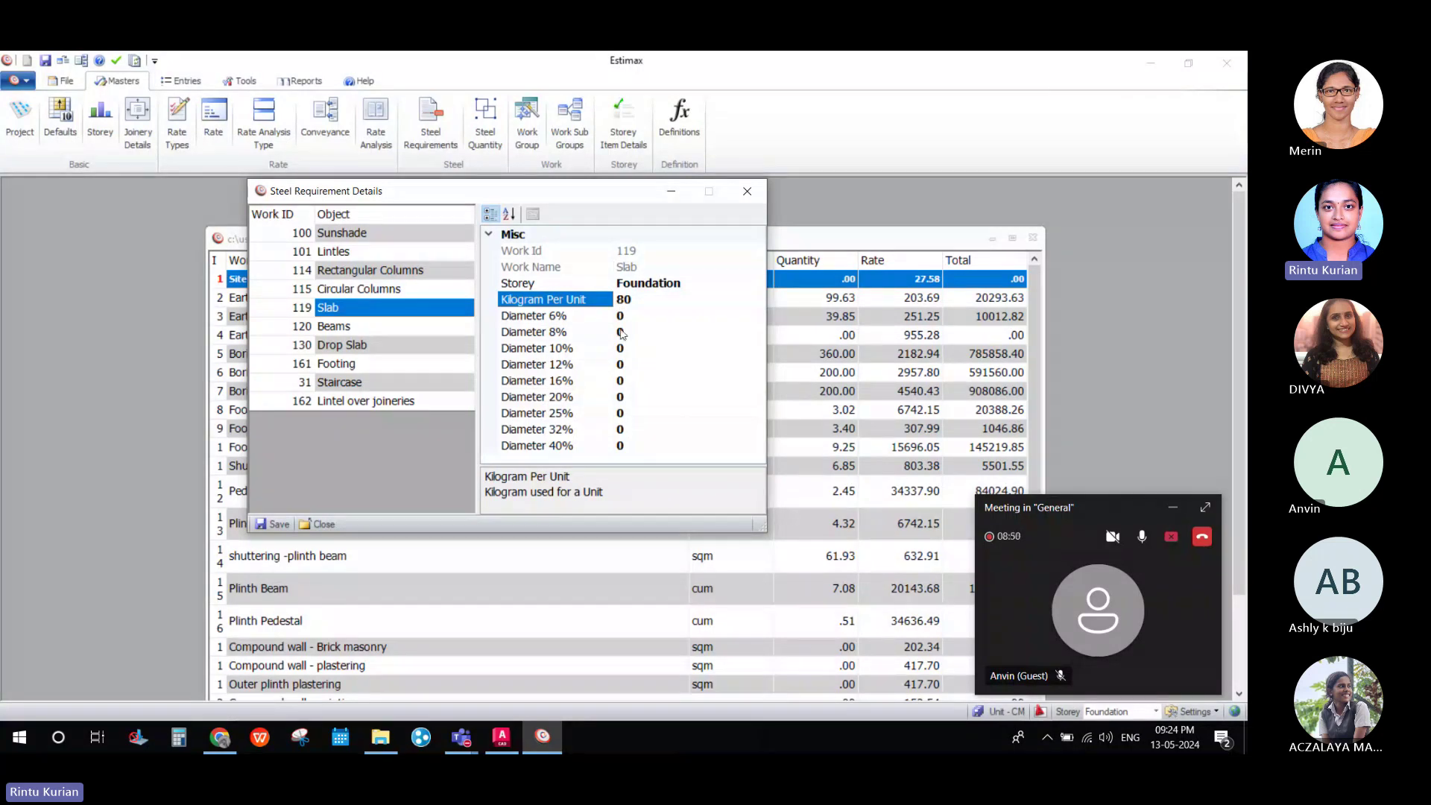
Set the Foundation slab's Diameter 8% value to 100.
key(Down)
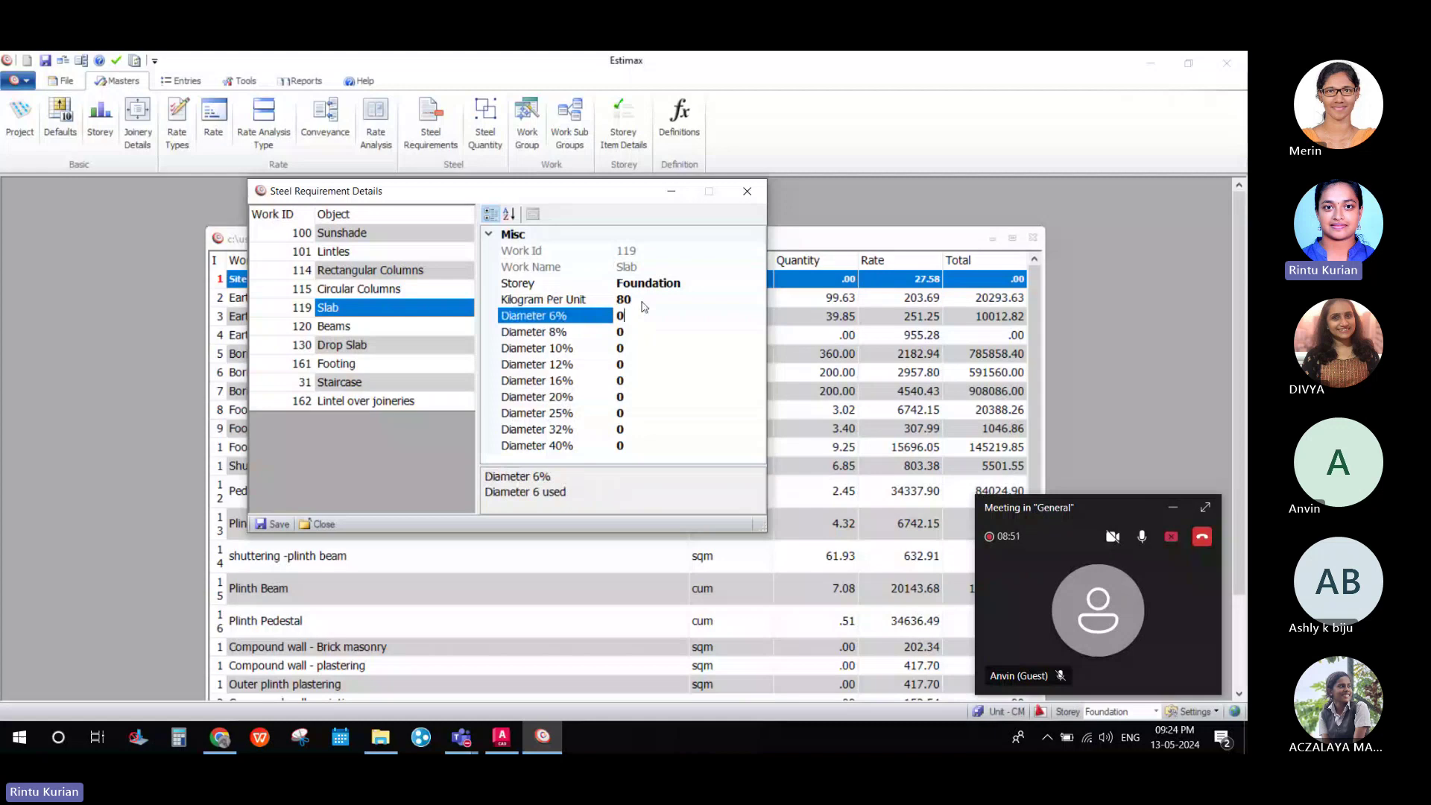
click(641, 352)
key(Up)
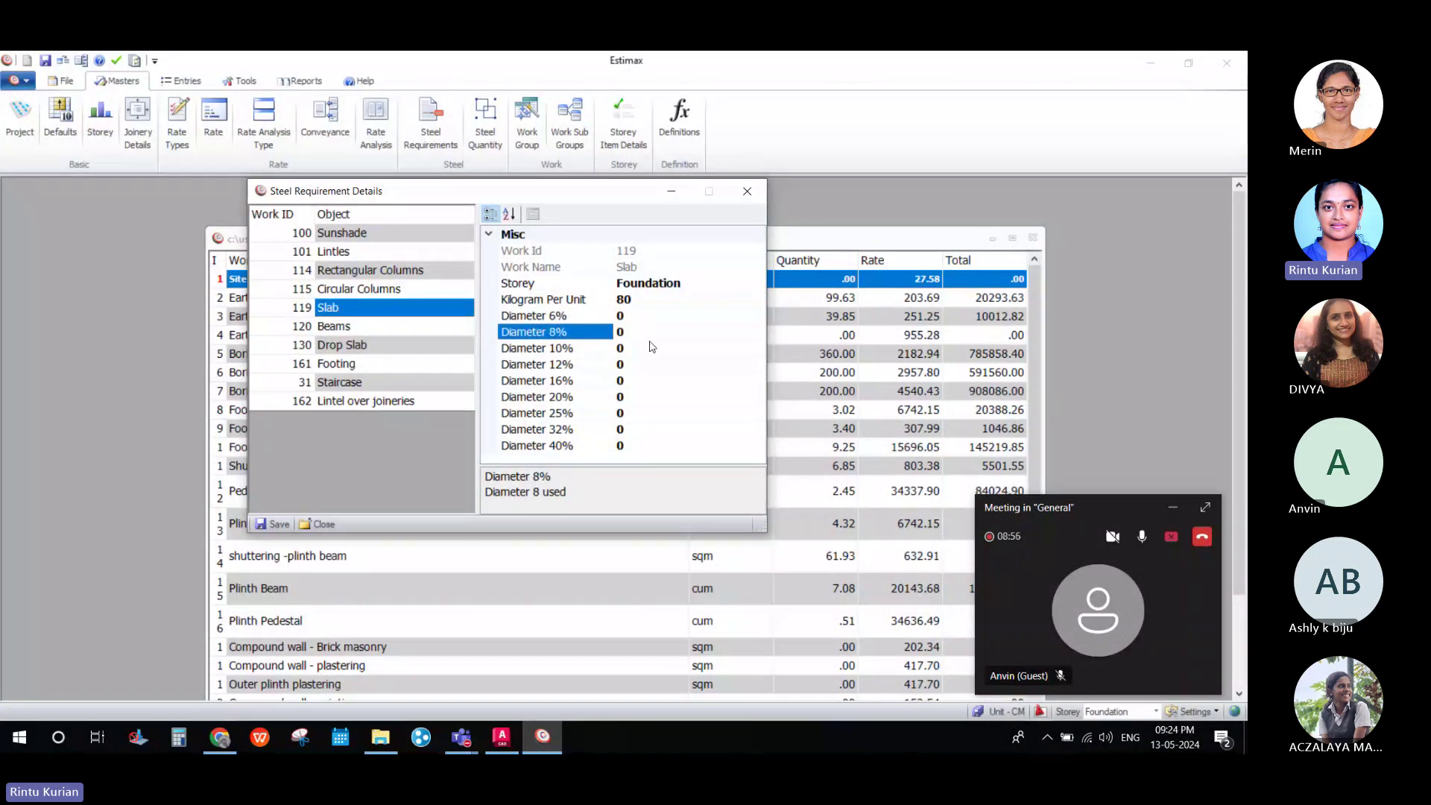
text(100)
click(641, 347)
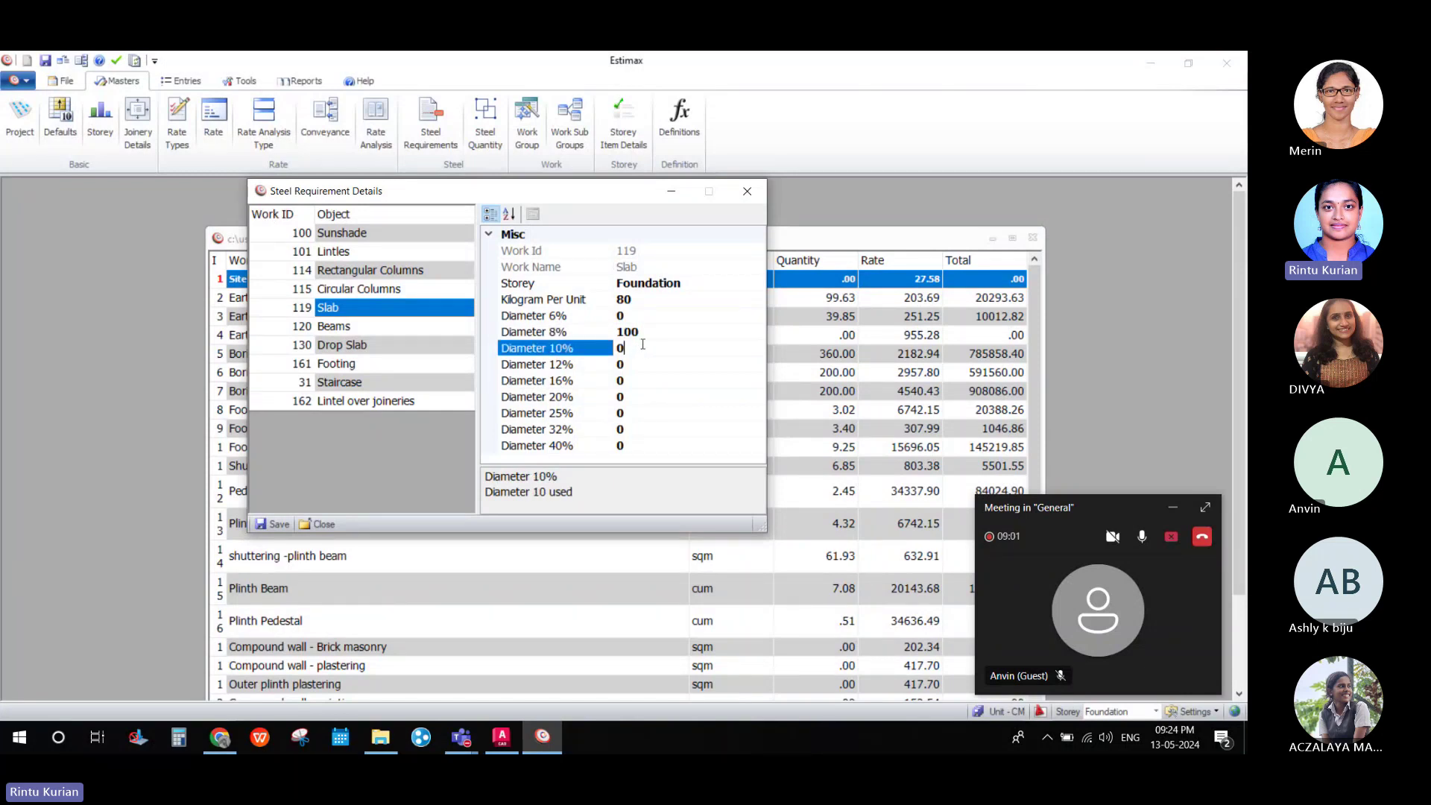
Set the Foundation slab's Diameter 8% to 75 and Diameter 10% to 25, and save the steel requirements.
click(647, 331)
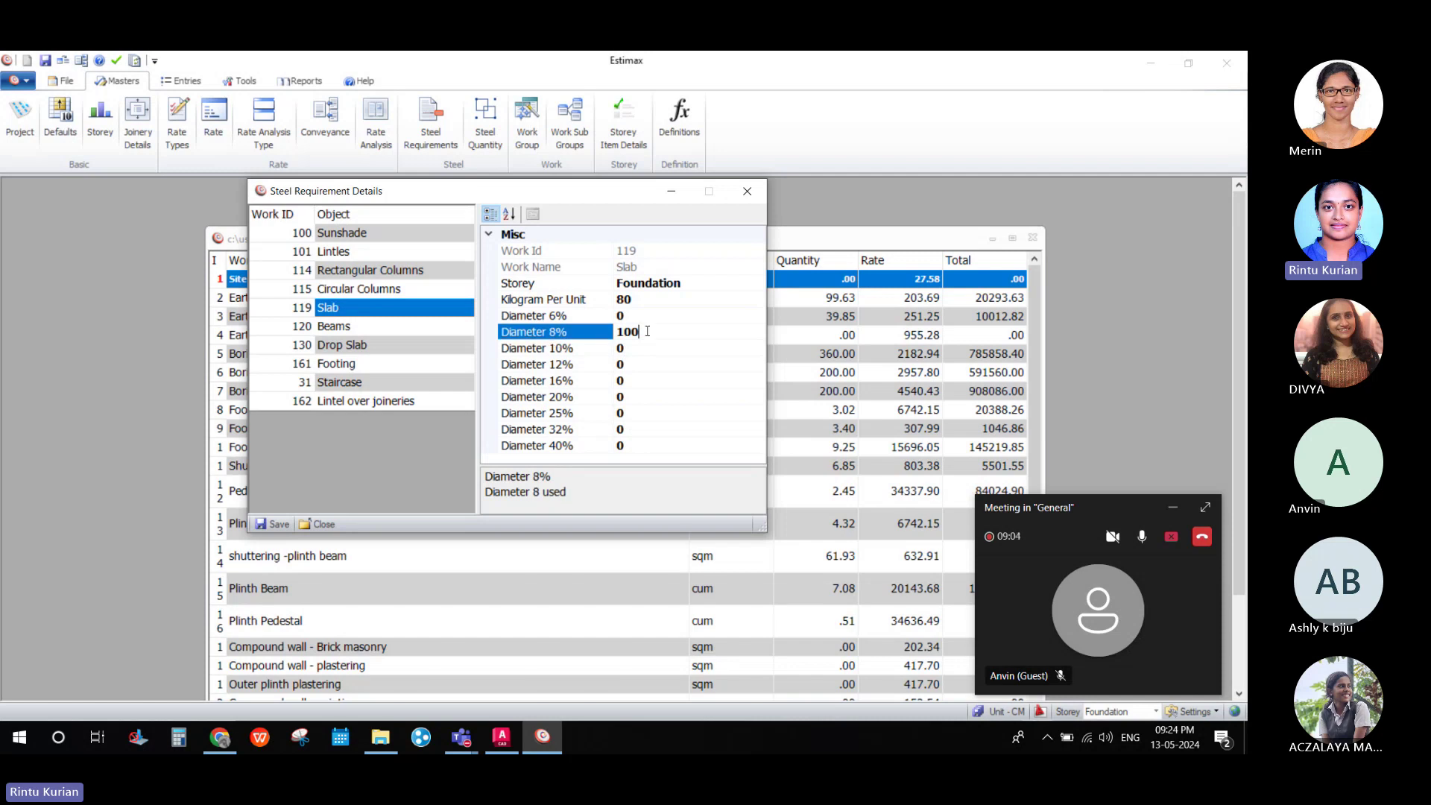
drag(647, 334, 586, 334)
text(75)
click(649, 347)
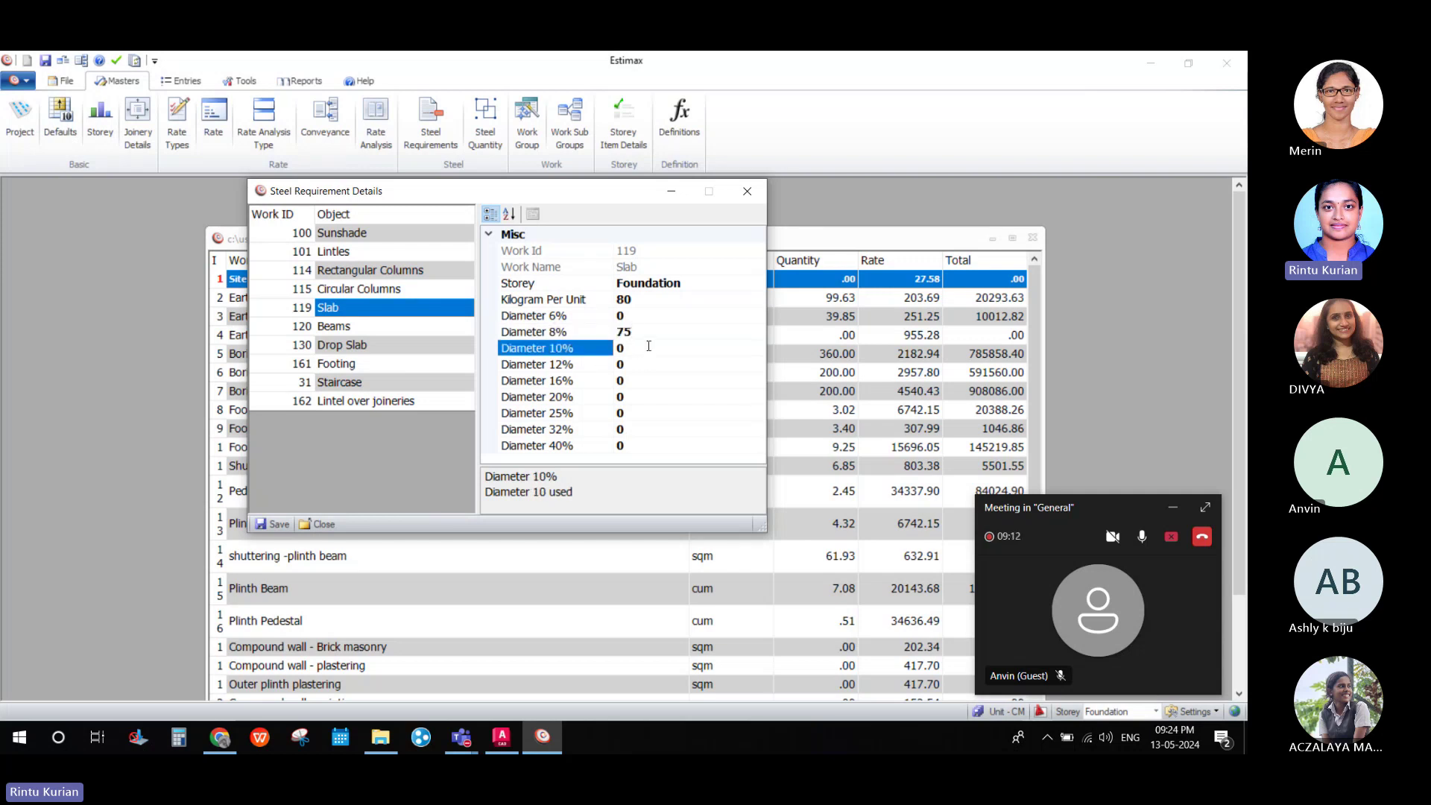
text(25)
click(644, 359)
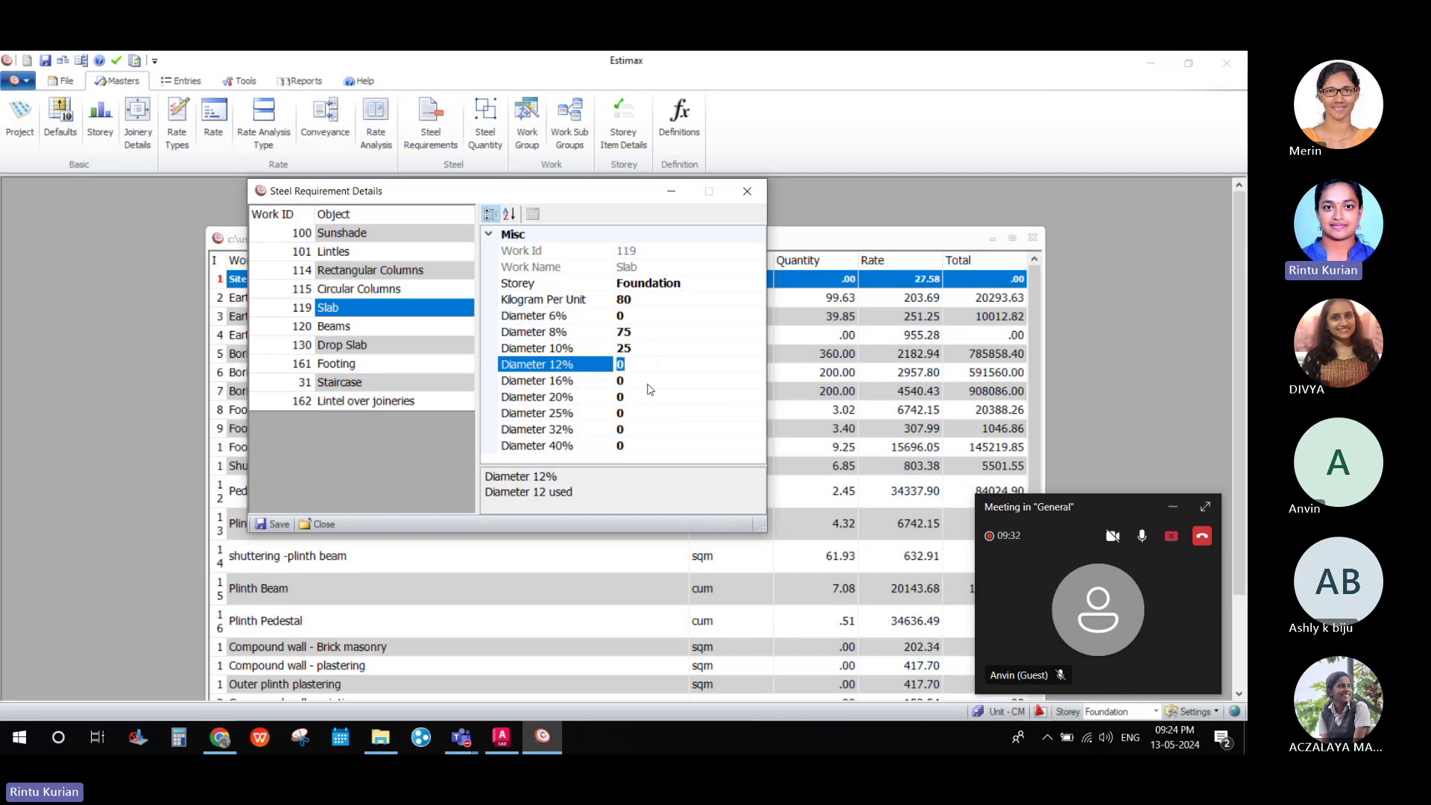
click(610, 381)
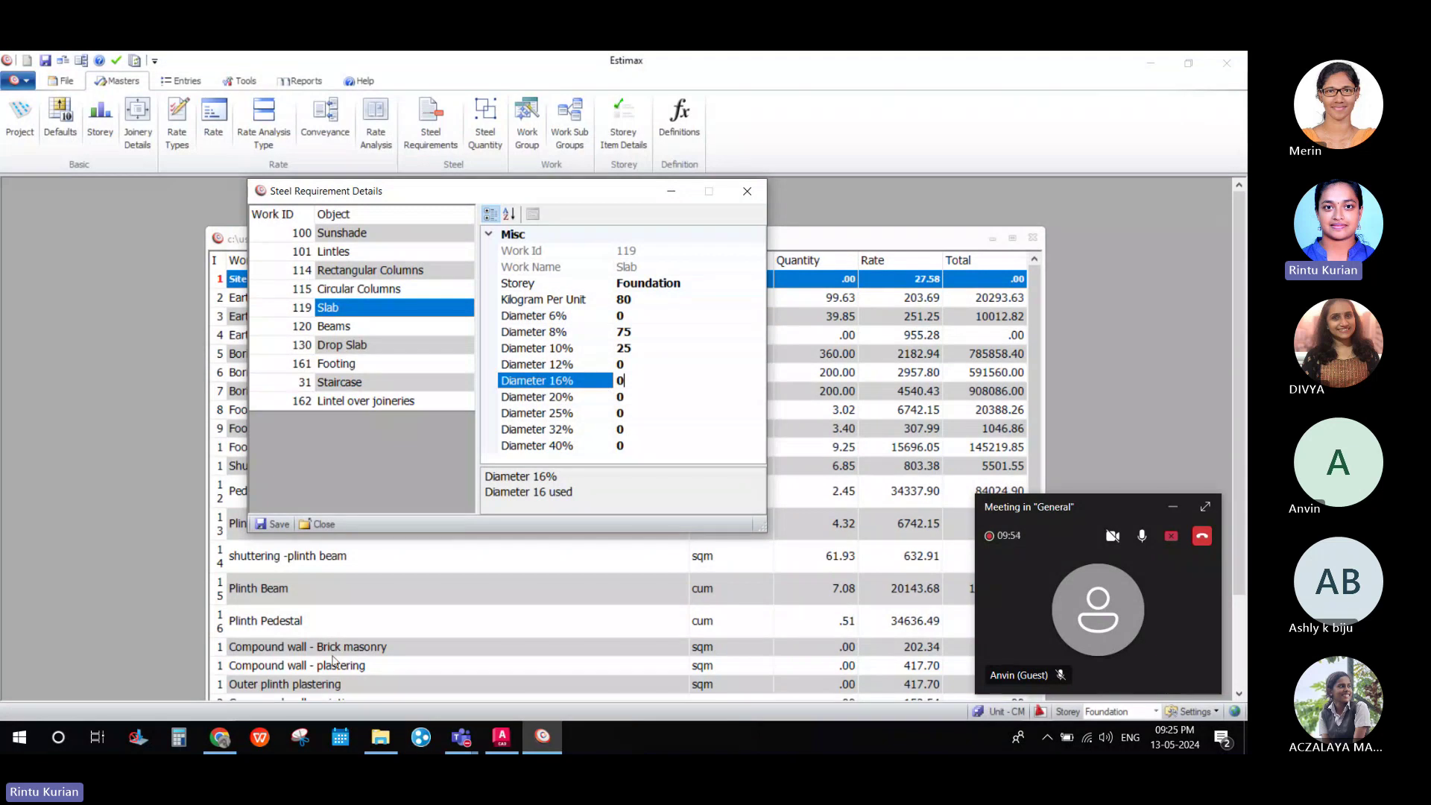
mouse_move(237, 746)
key(Up)
key(Up)
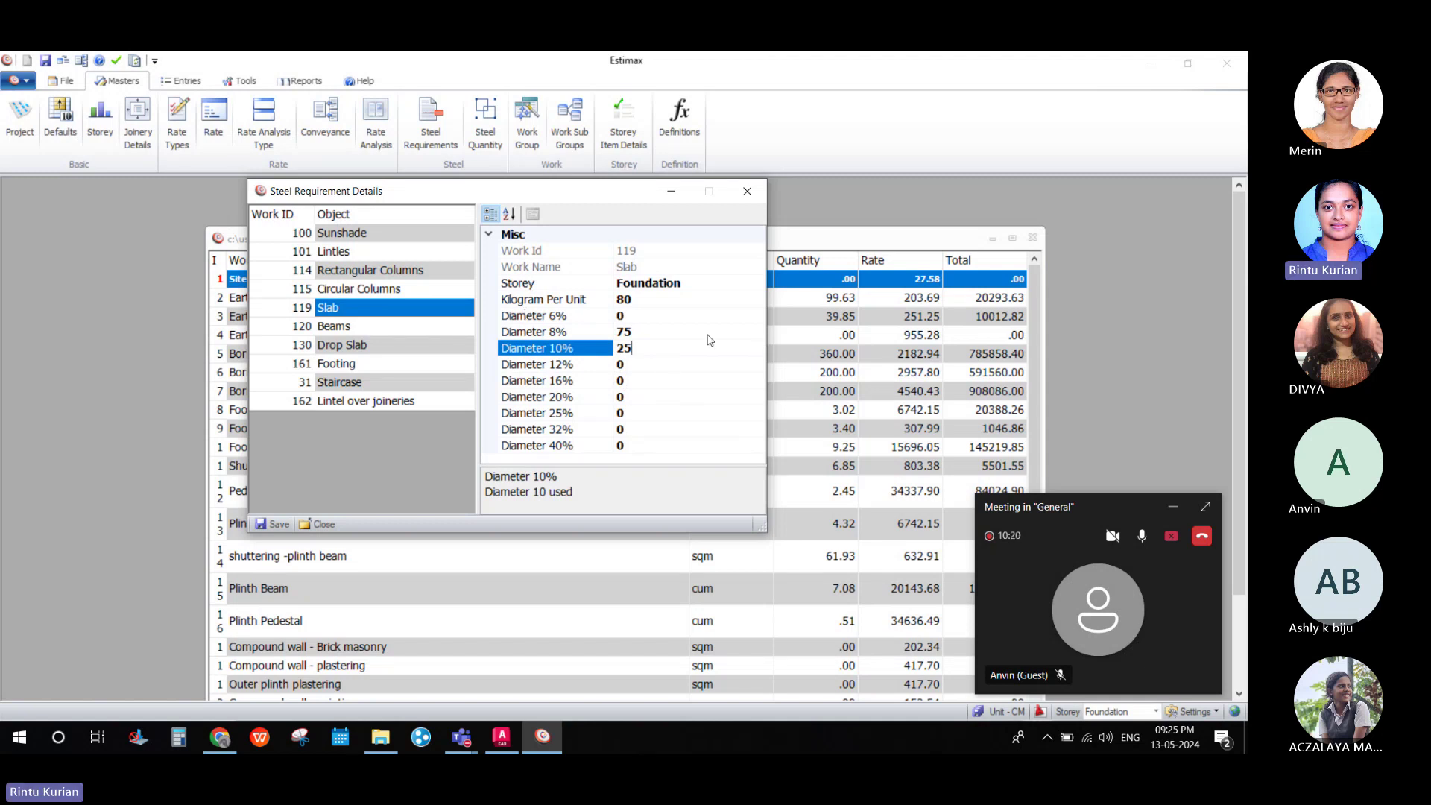
click(279, 525)
click(314, 525)
Check the Foundation storey's steel quantity details and switch the active storey to Ground Floor.
click(485, 119)
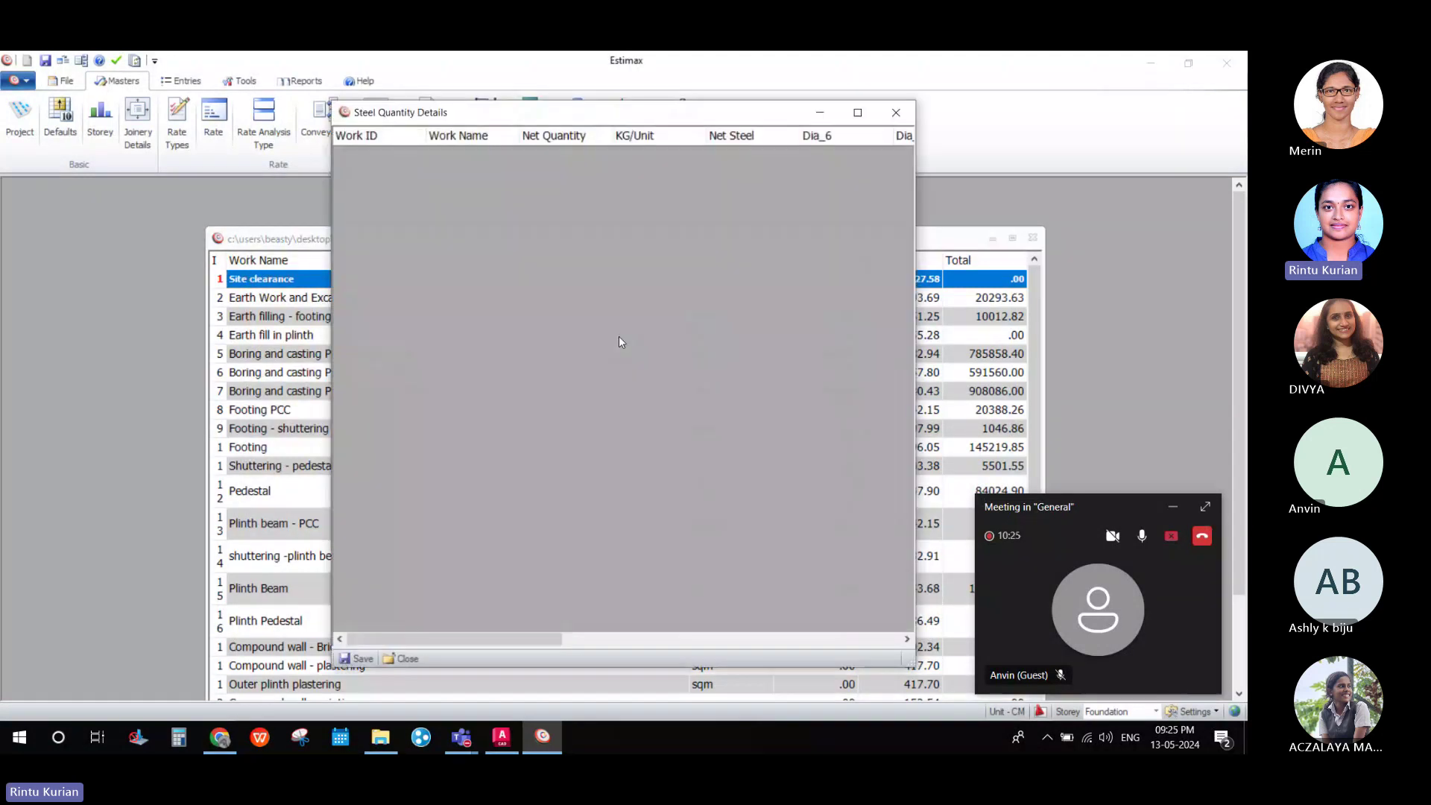
click(897, 114)
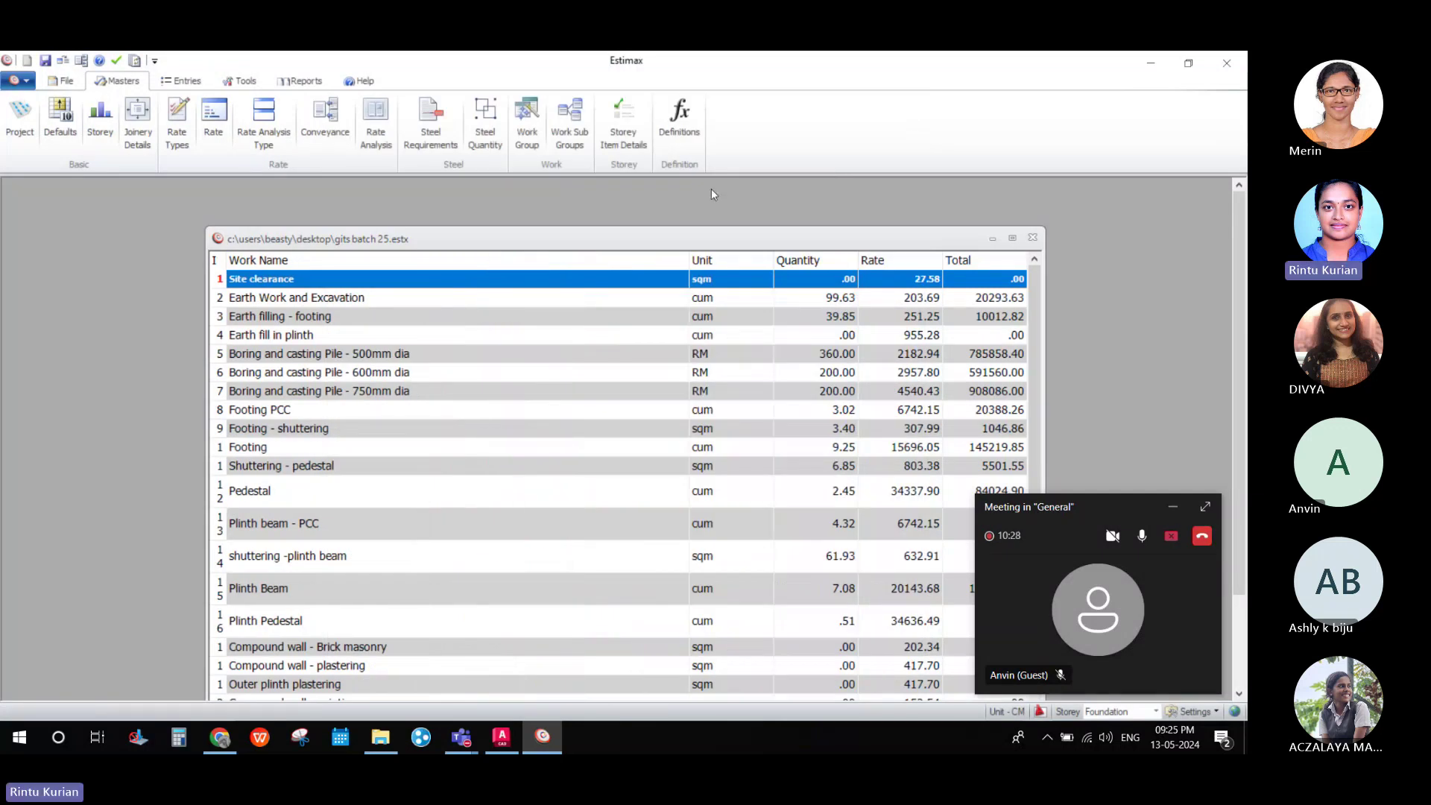
click(1156, 712)
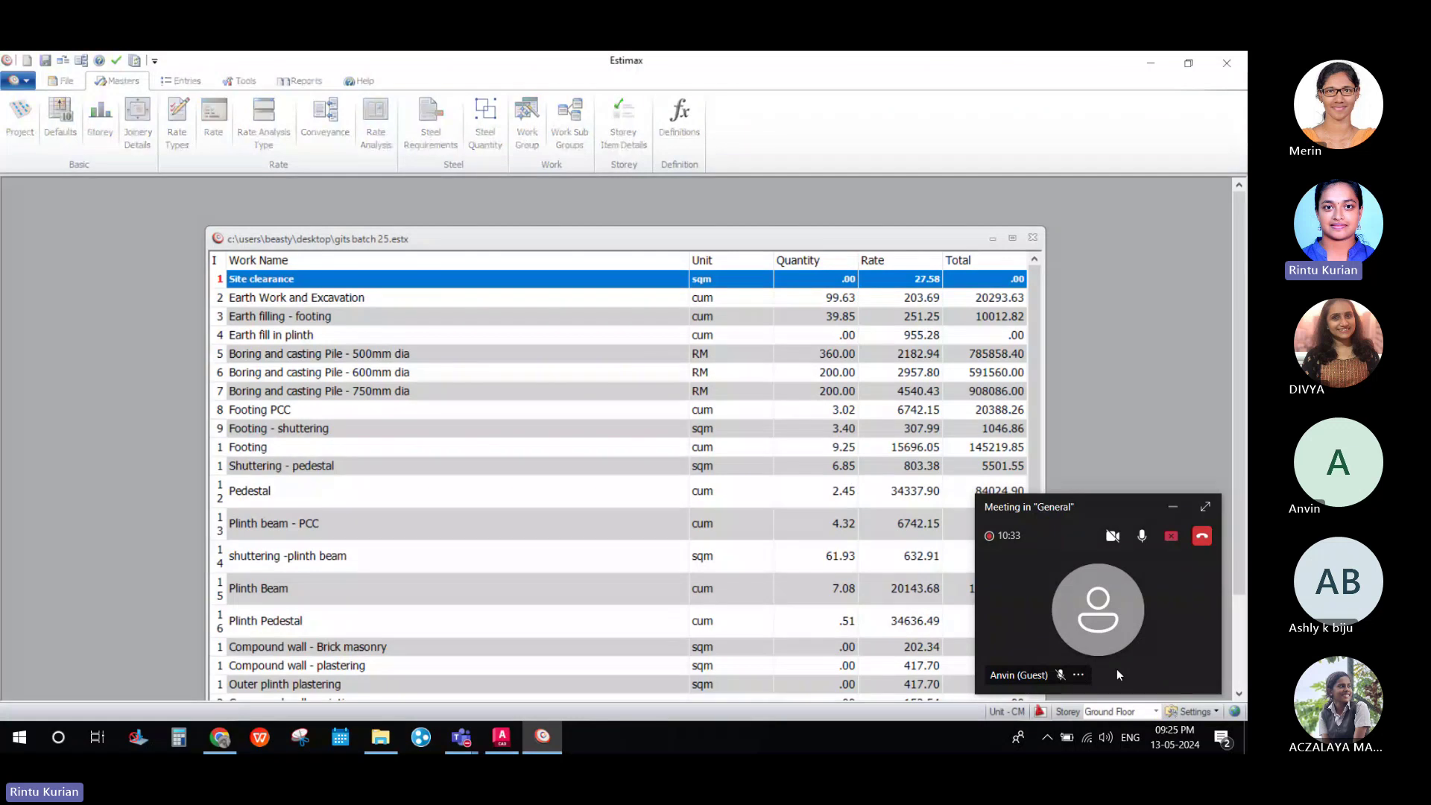
click(1116, 669)
Review the slab entries of the Ground Floor in the slab details and close them.
click(181, 81)
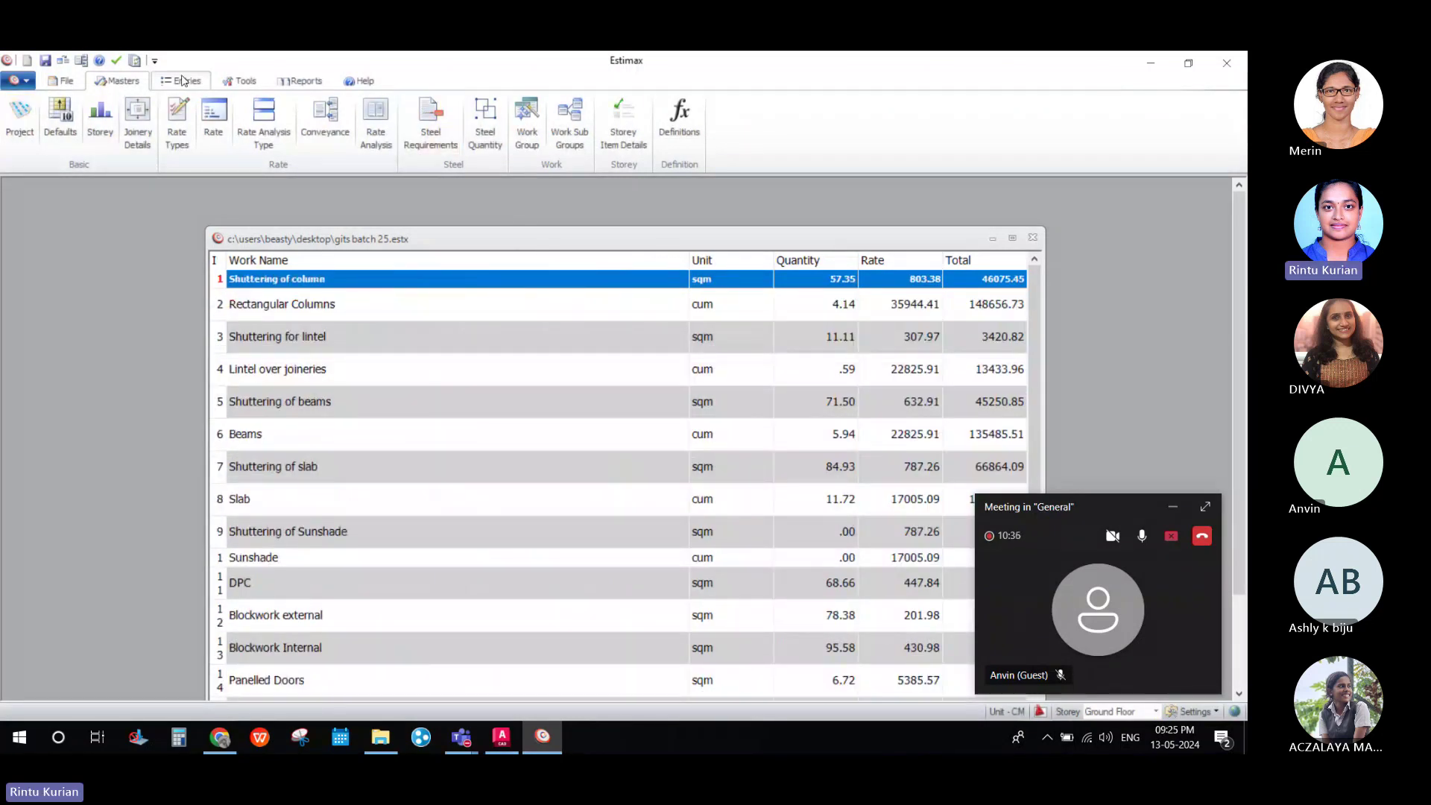
click(4, 140)
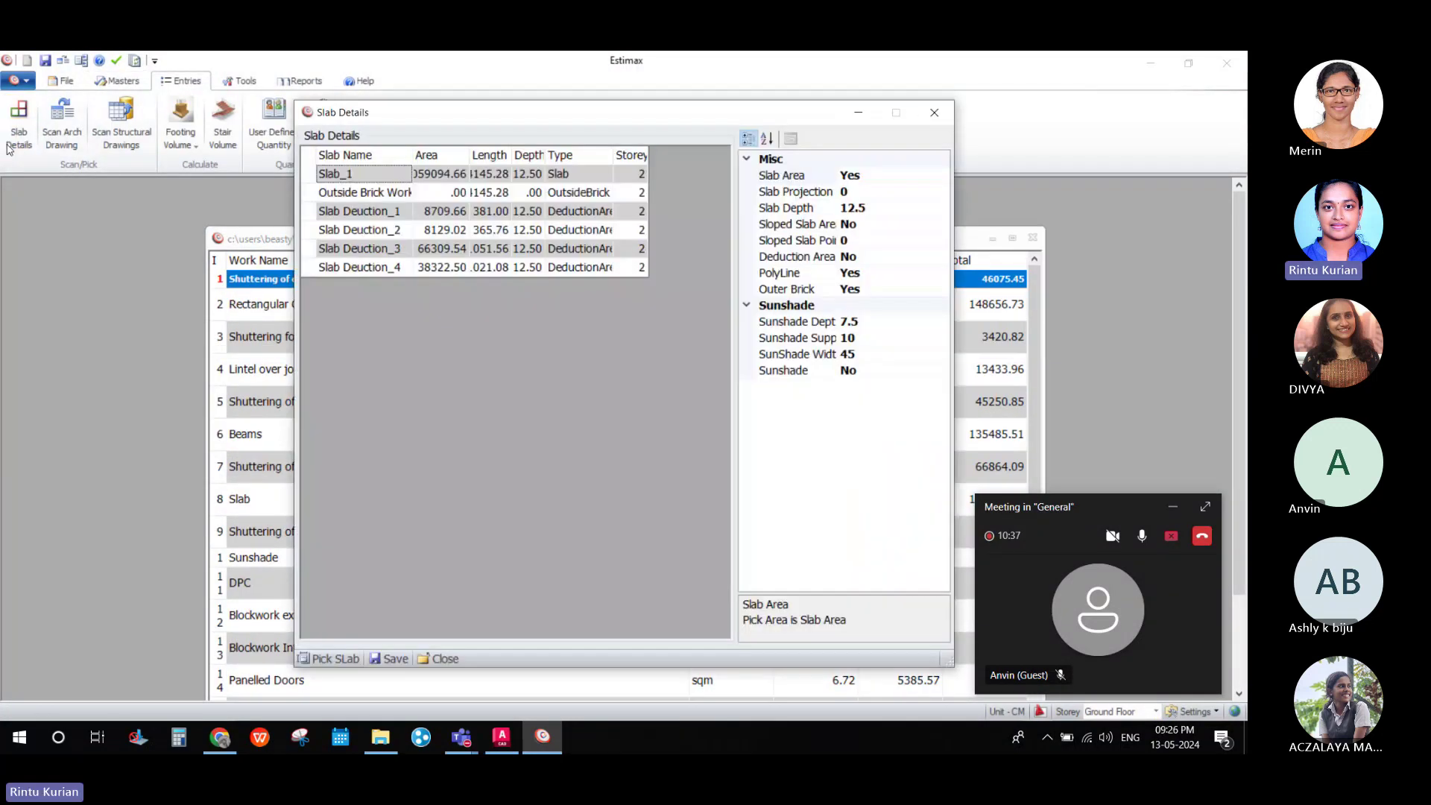
click(934, 112)
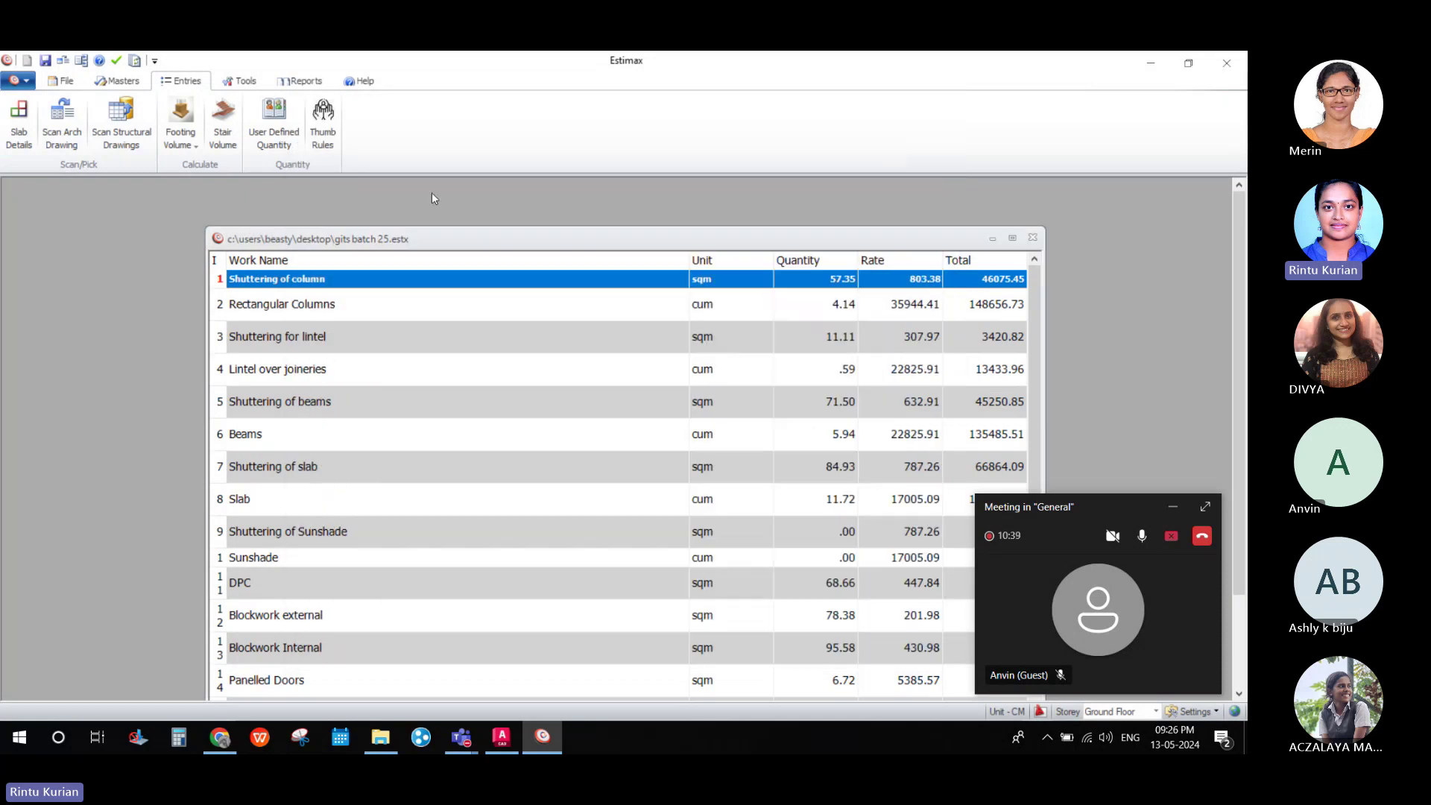
click(245, 81)
click(117, 80)
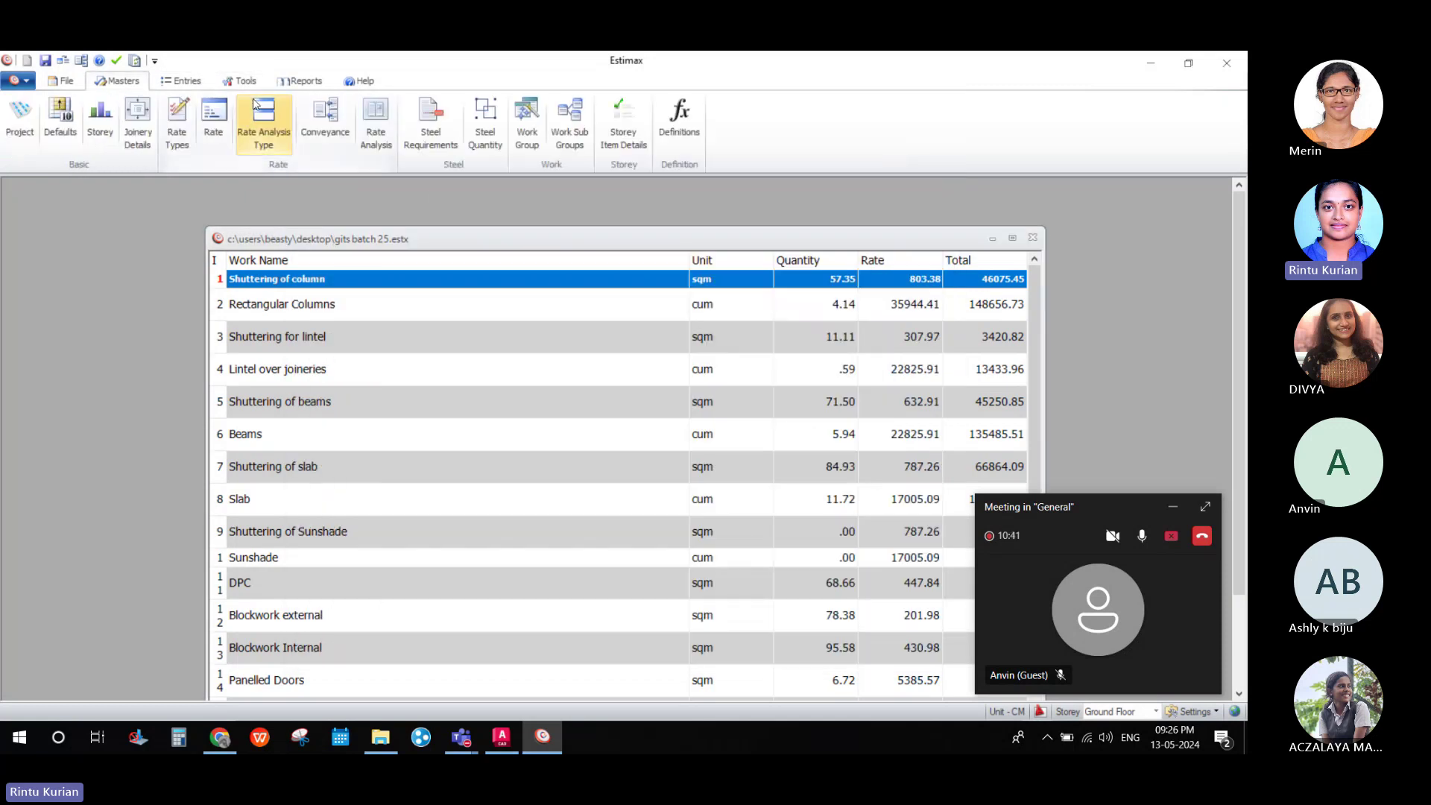
Check the Ground Floor's steel quantity details and its steel requirement settings for the listed structural objects.
click(491, 151)
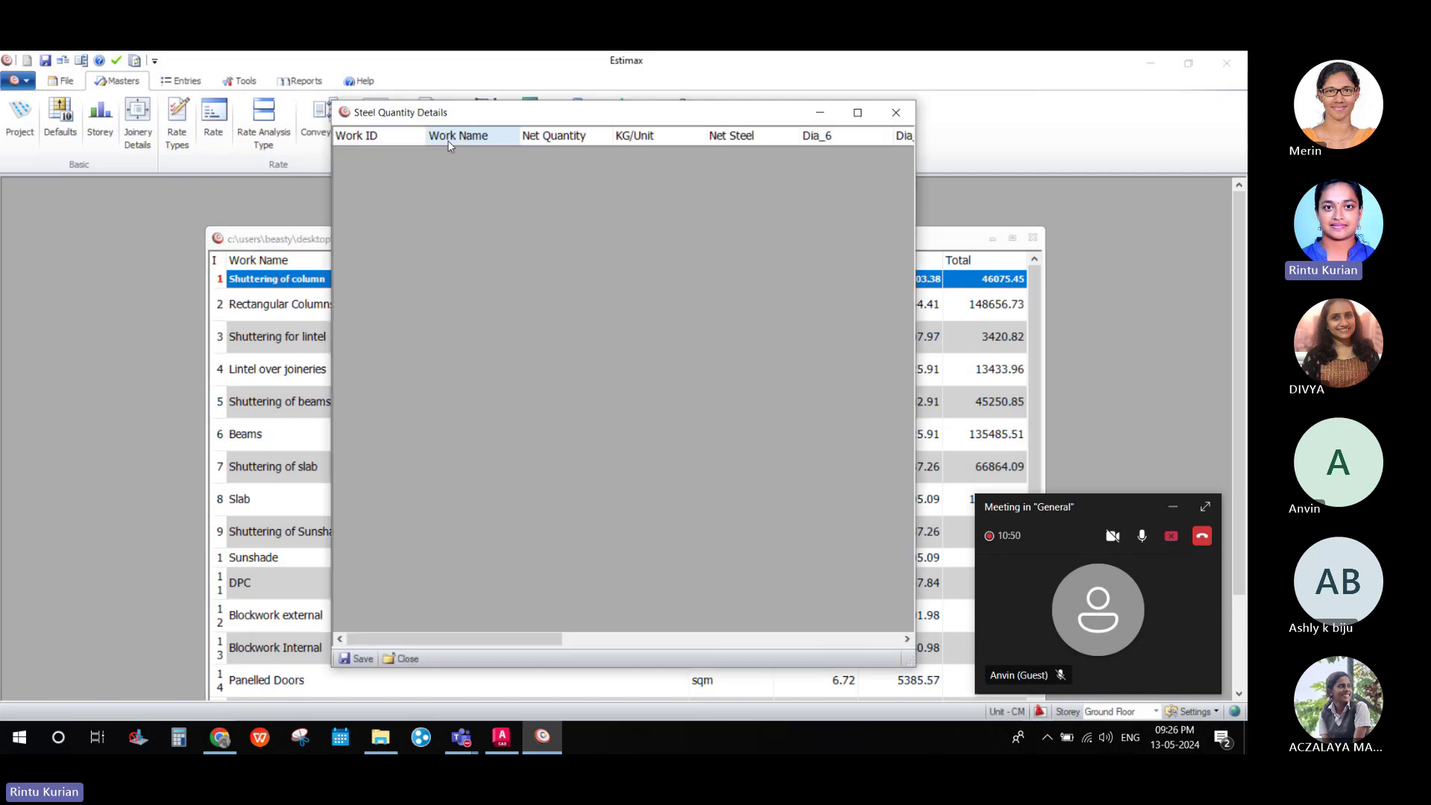
click(887, 111)
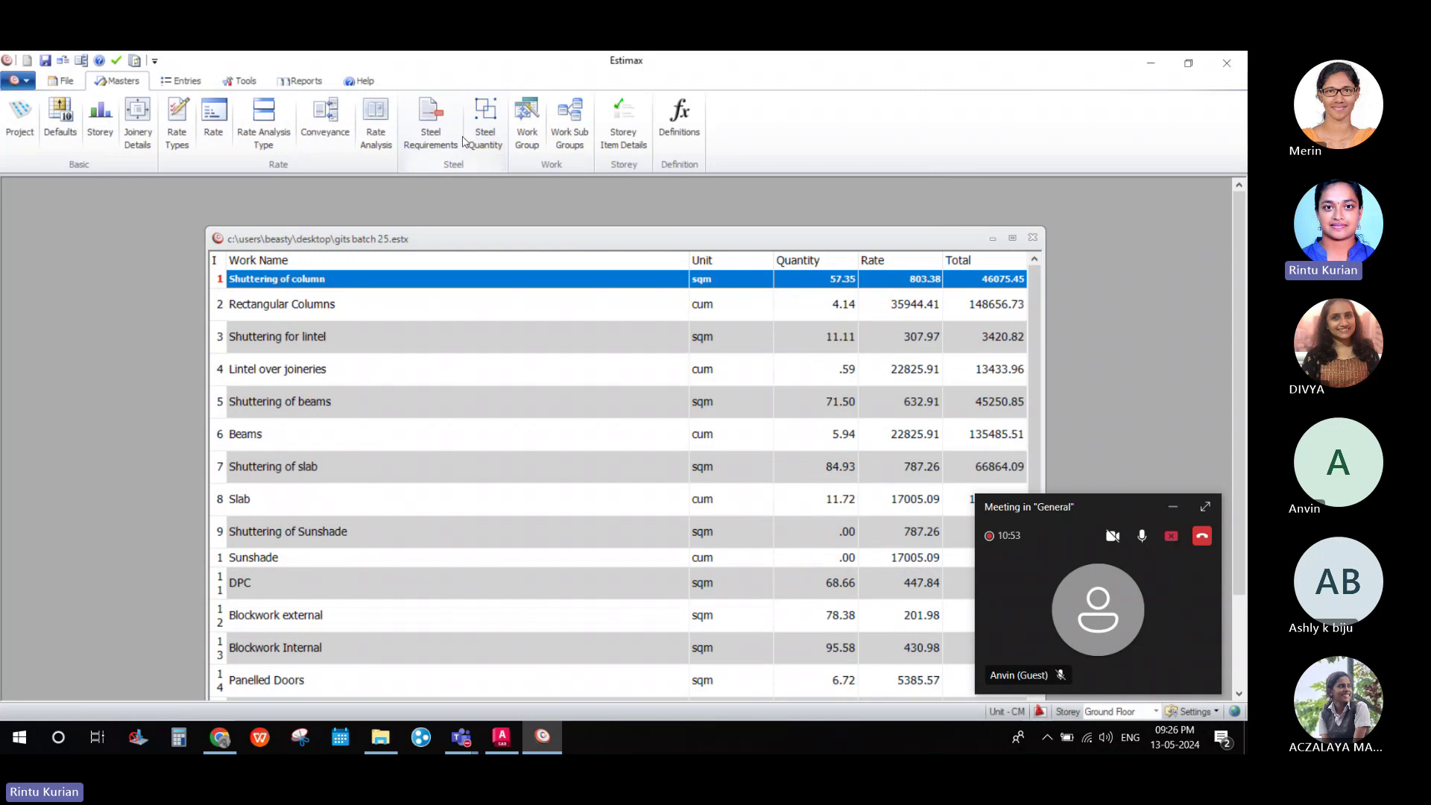
click(483, 138)
click(901, 112)
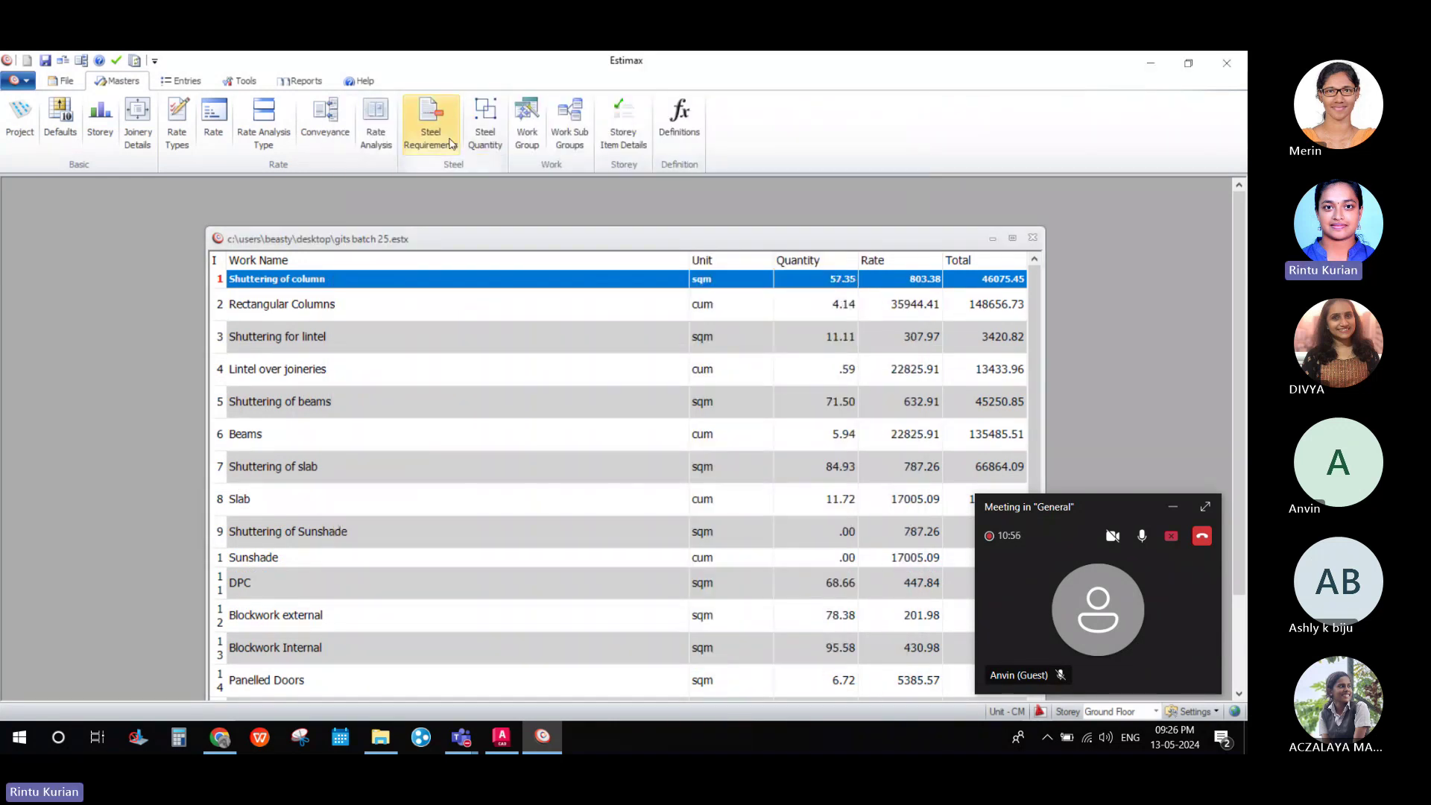
click(430, 125)
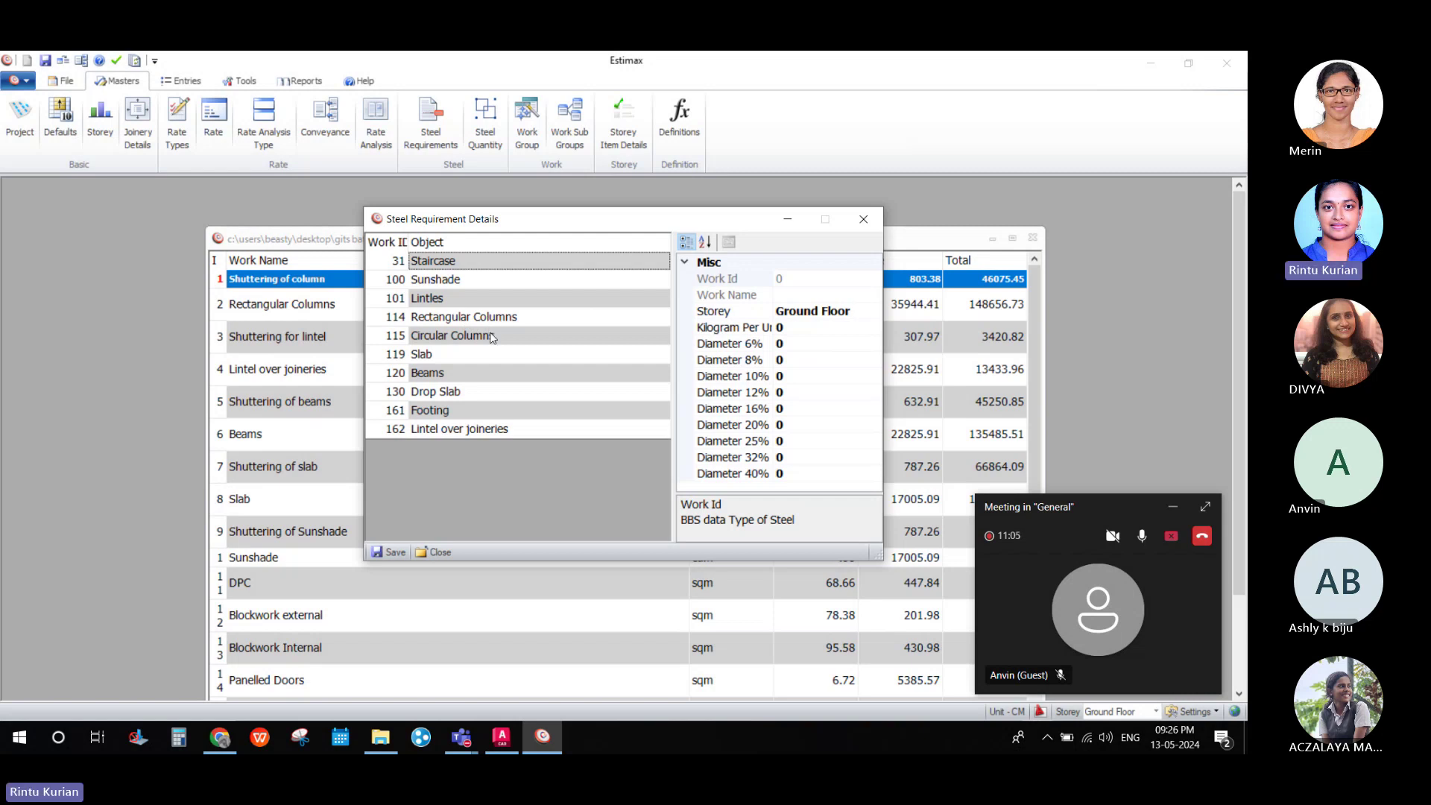
click(872, 226)
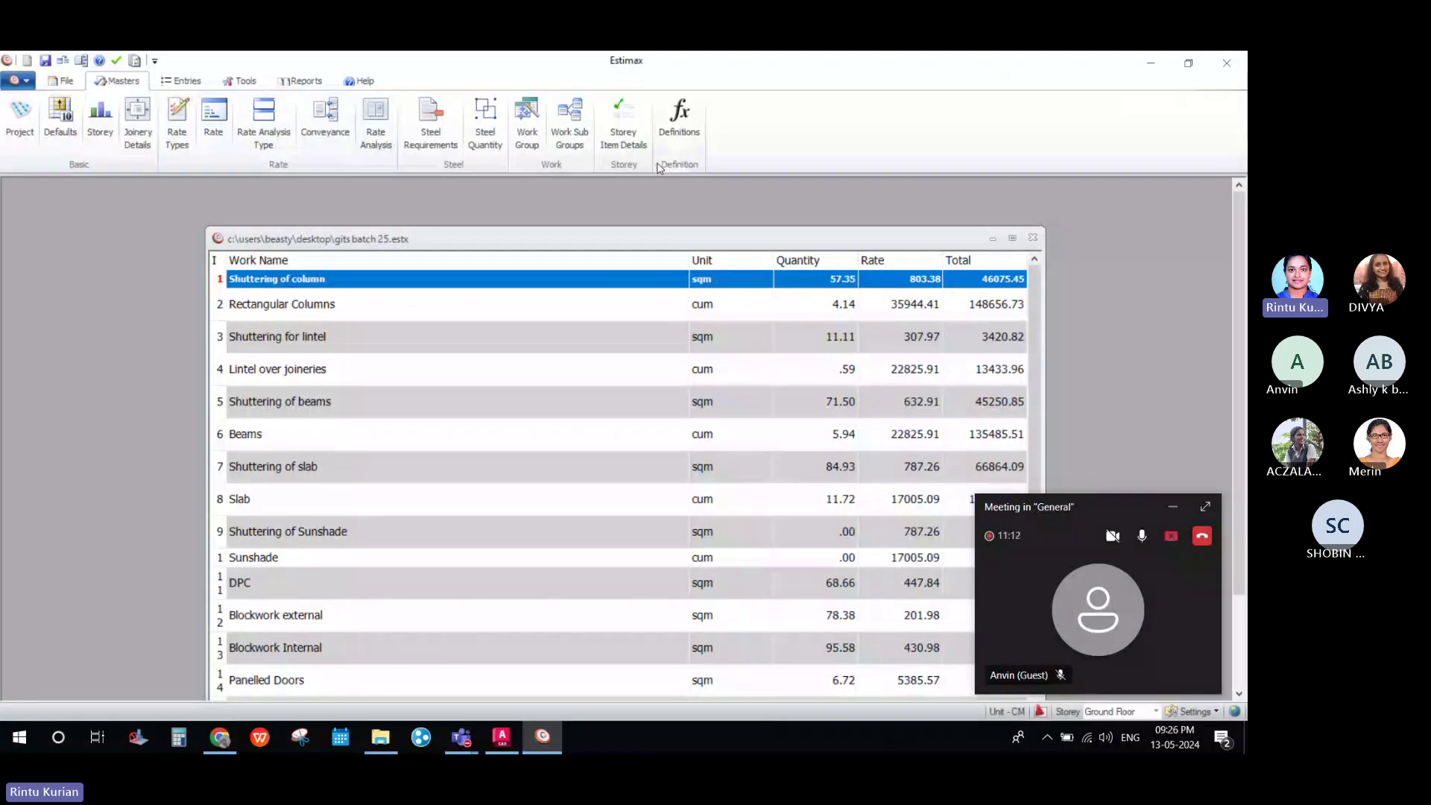
click(488, 135)
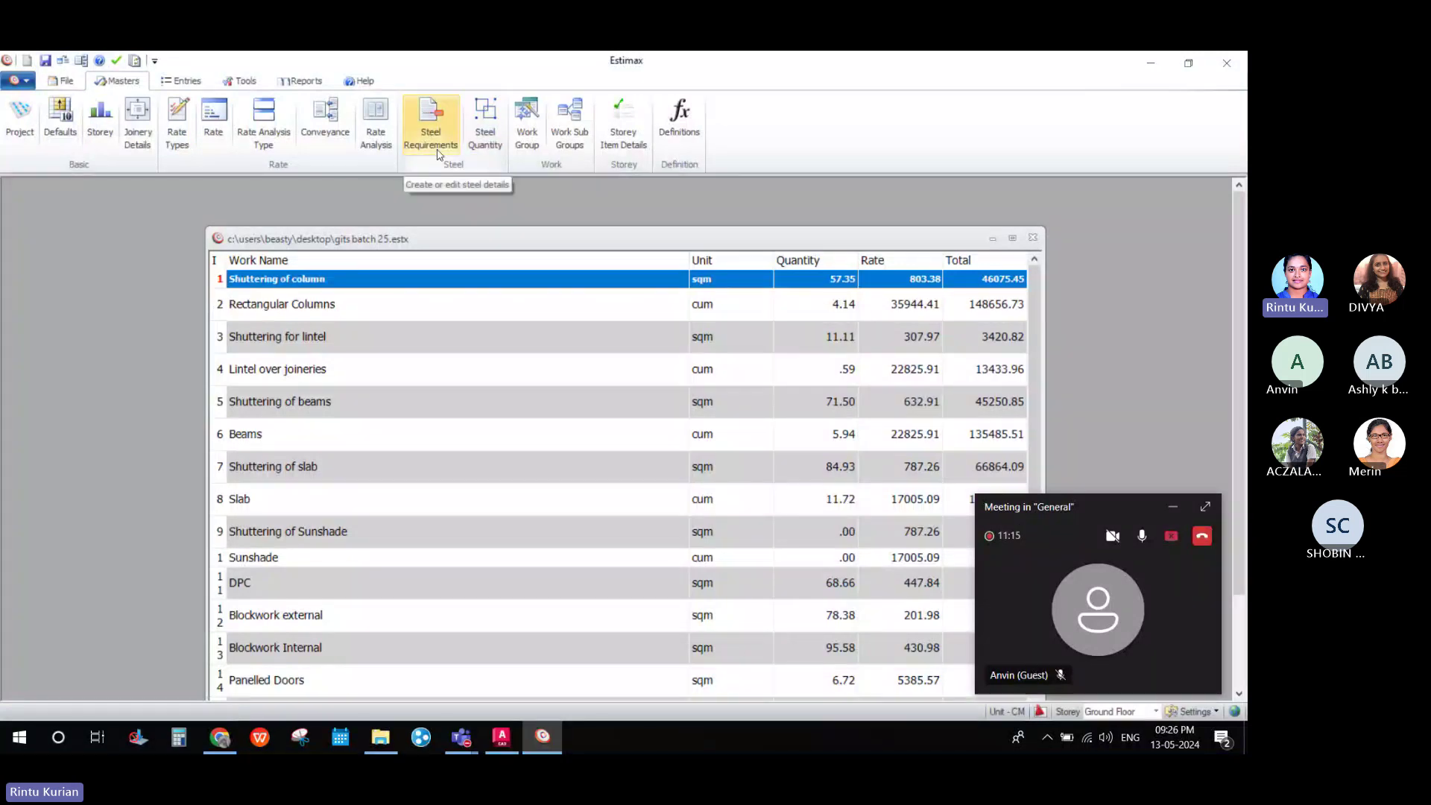
click(489, 144)
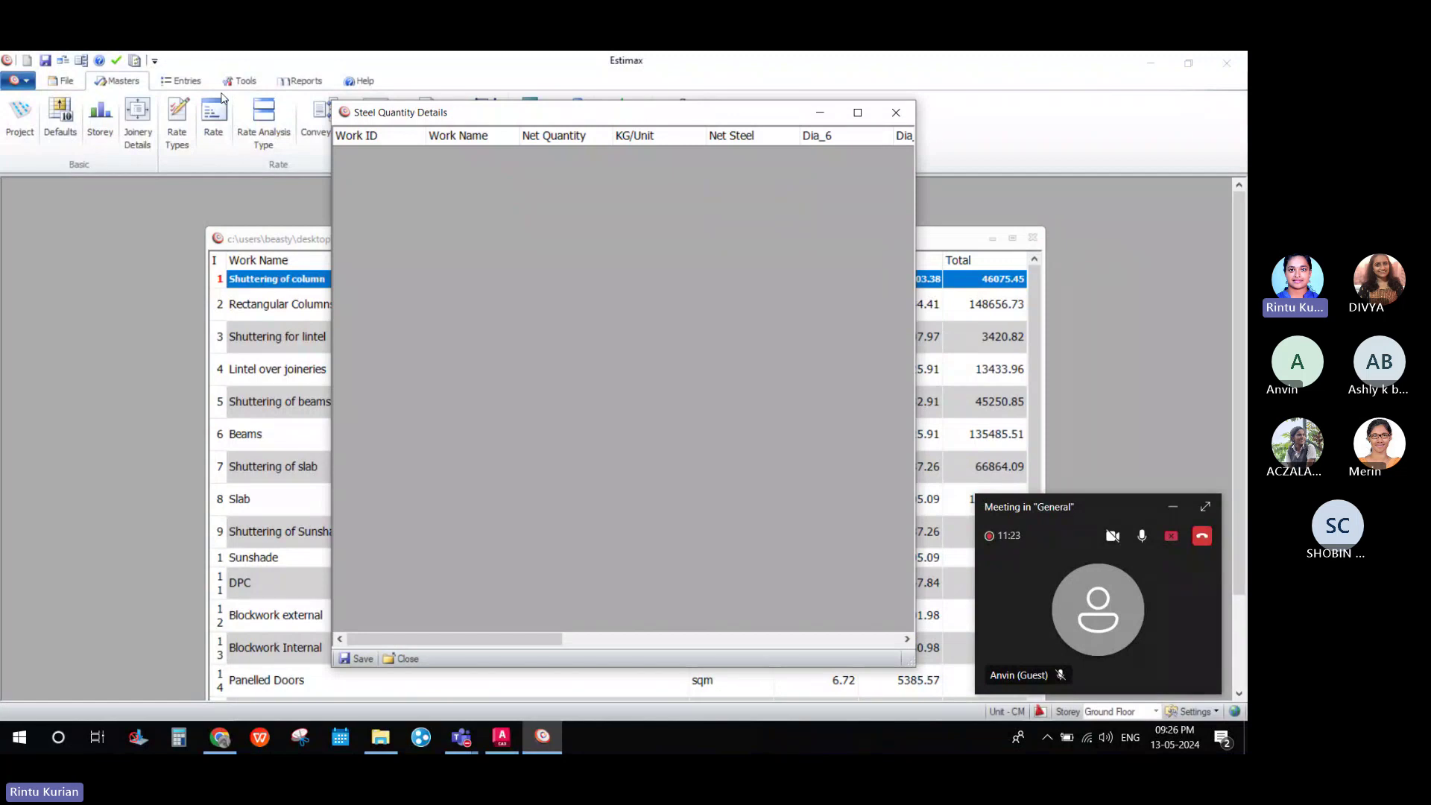
click(895, 111)
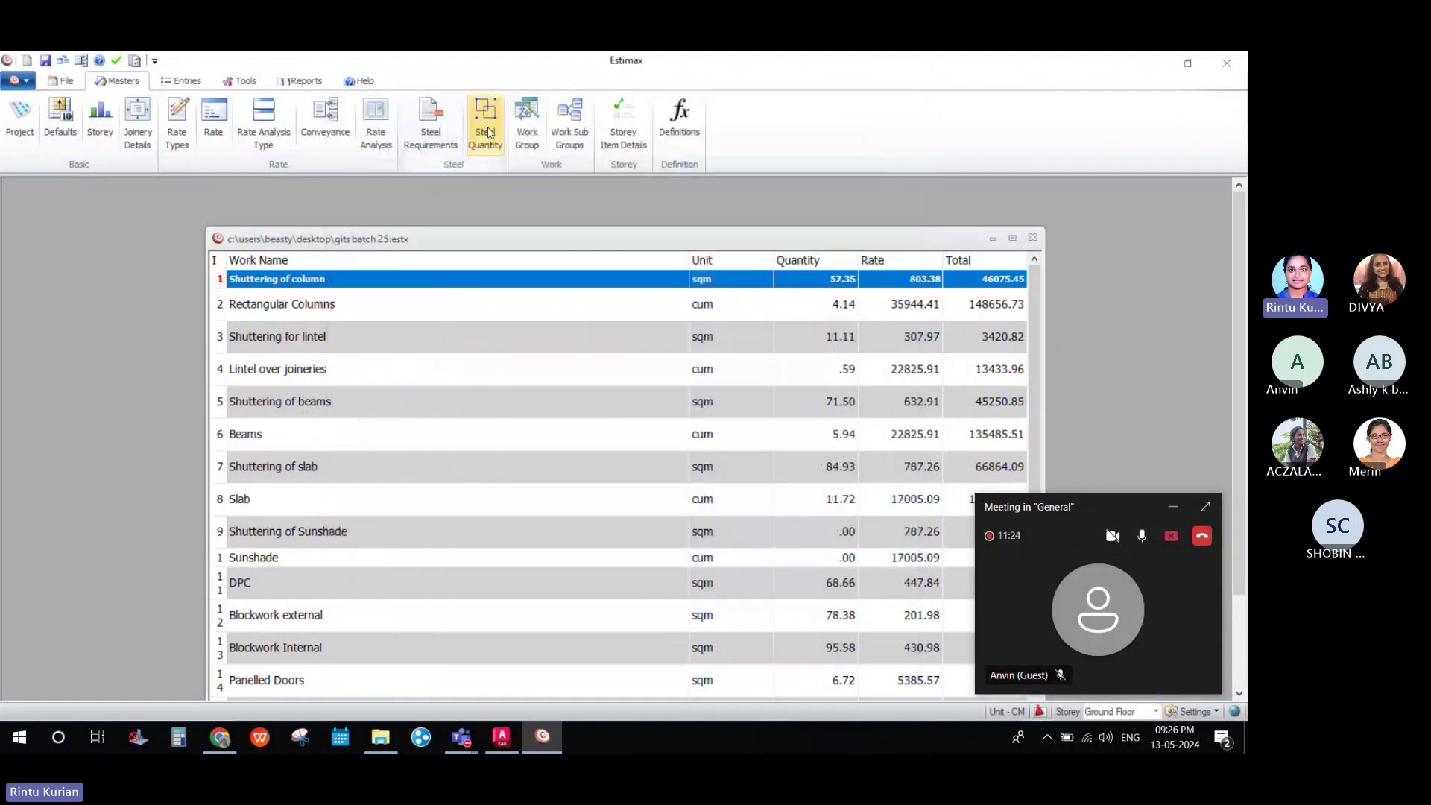
Set the Ground Floor slab's Kilogram Per Unit to 80 and Diameter 8% to 100, and save the steel requirements.
click(431, 125)
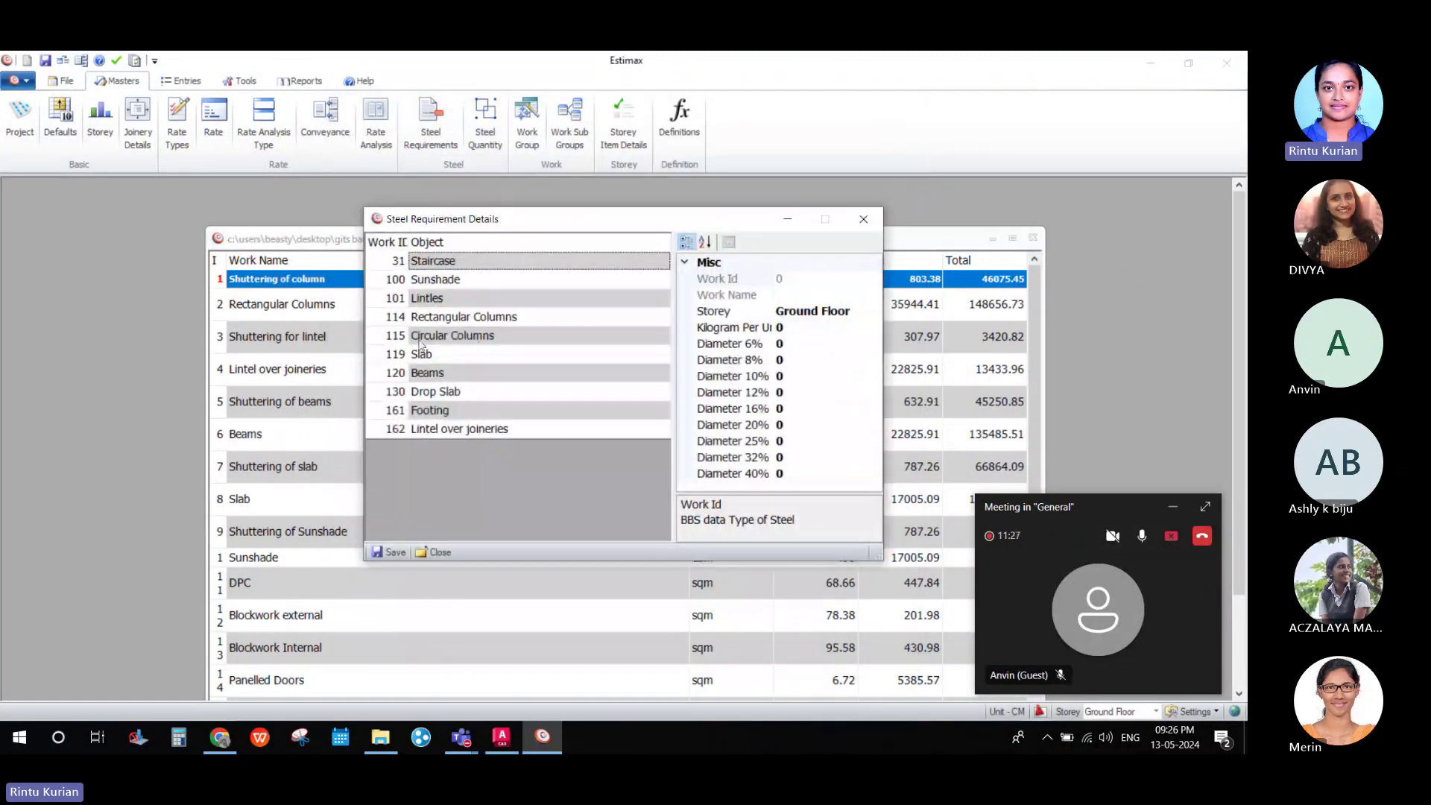
click(421, 352)
click(801, 328)
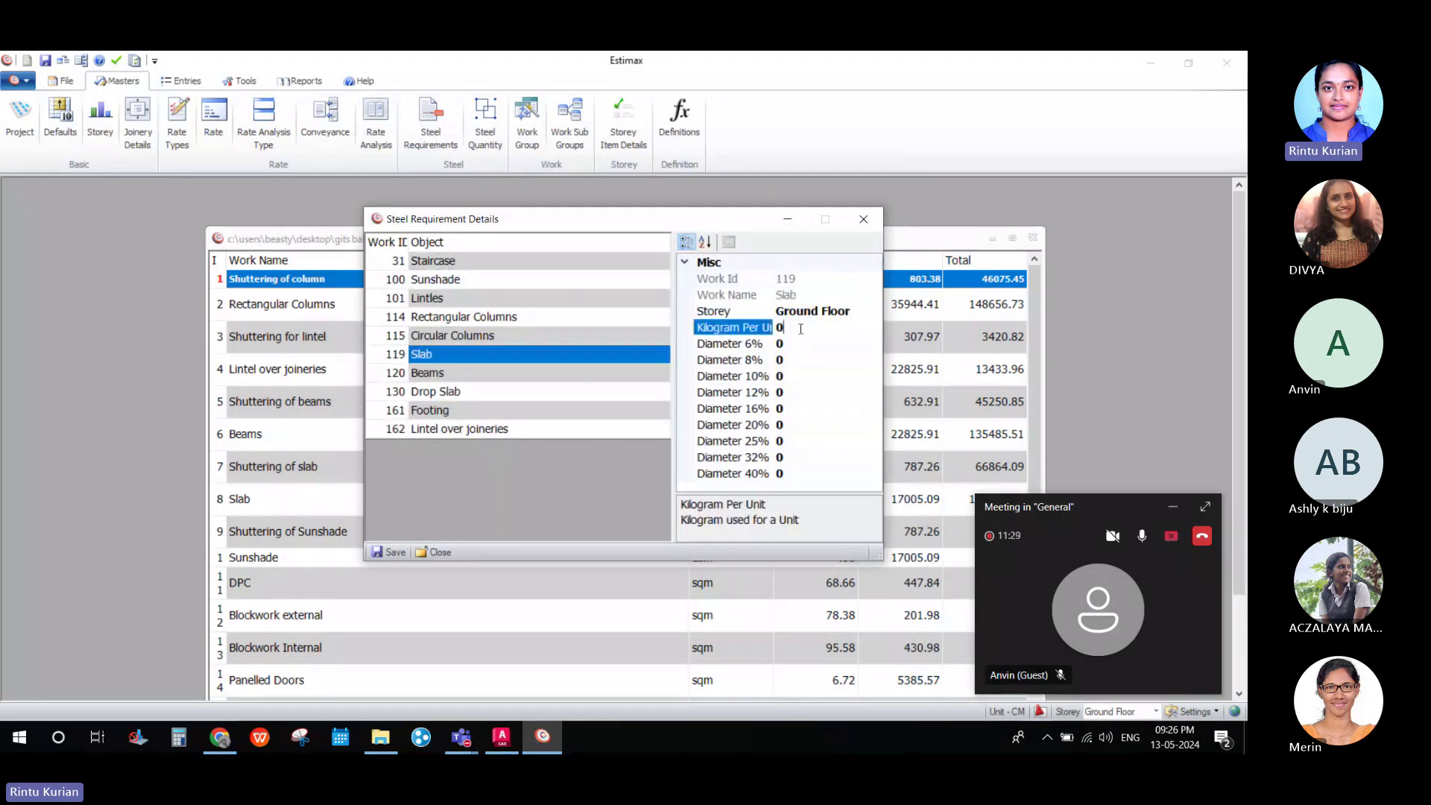
key(BackSpace)
text(80)
click(790, 360)
key(BackSpace)
text(100)
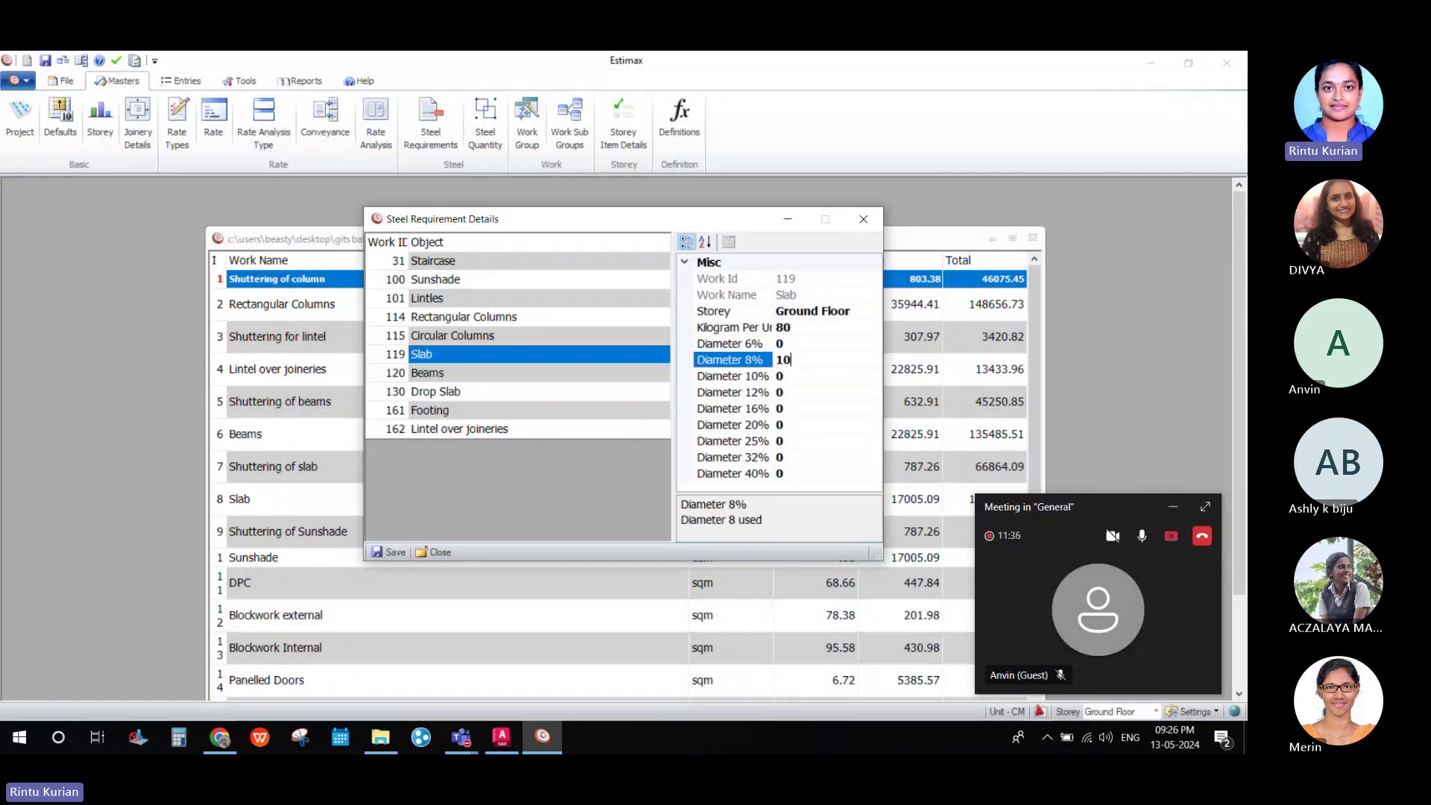
click(393, 552)
View the Ground Floor slab's steel quantity details and examine its net quantity.
click(475, 144)
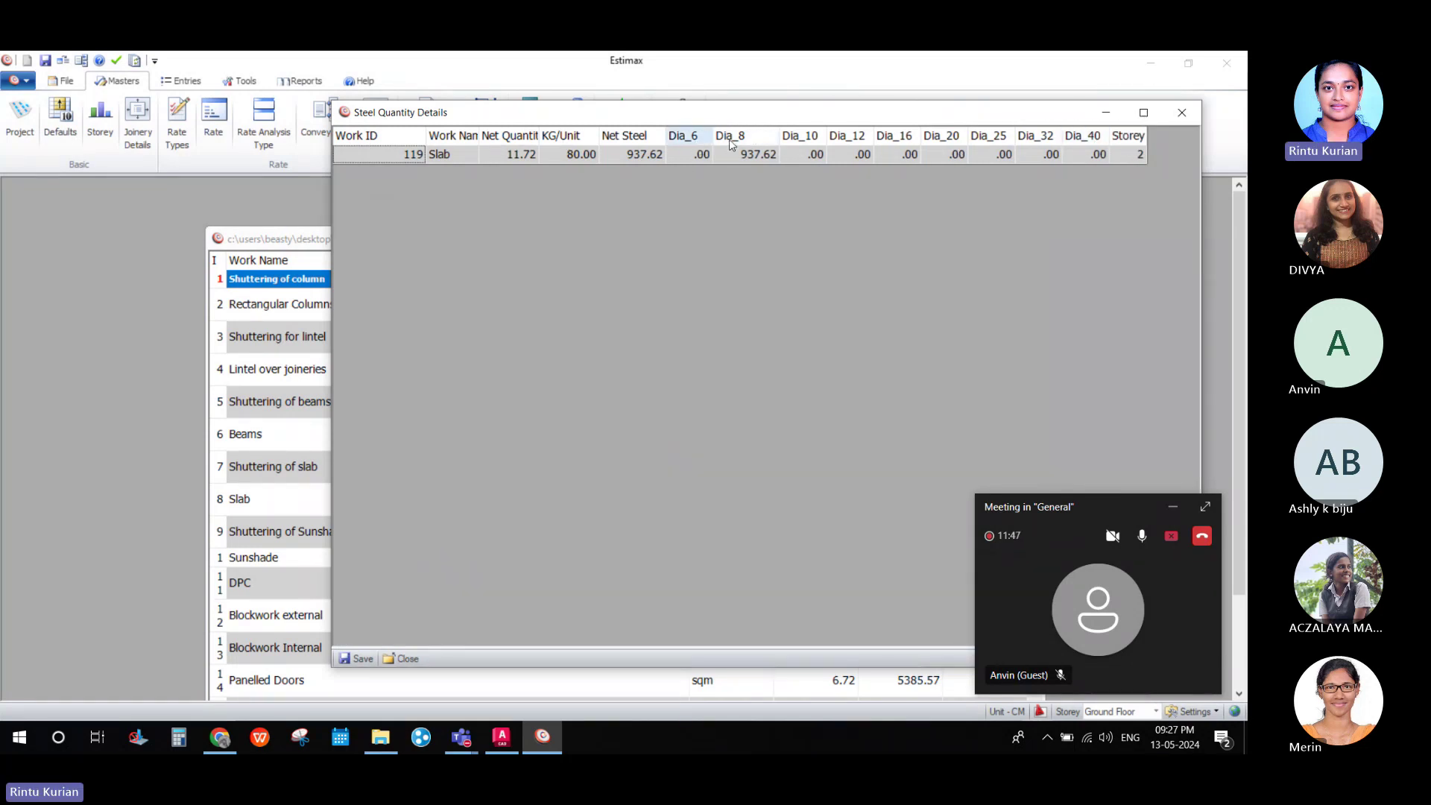
click(466, 160)
click(520, 161)
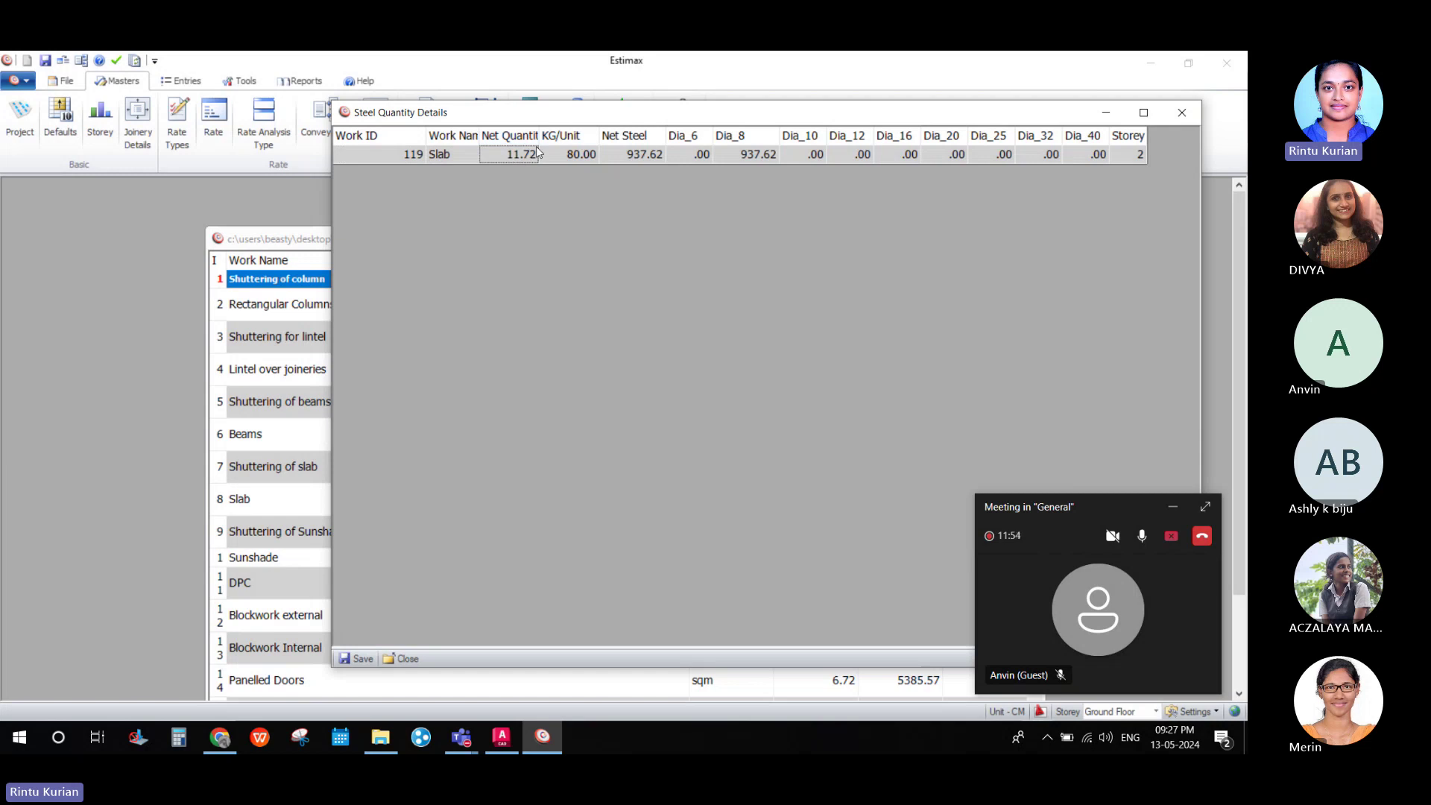
Widen the Net Quantity column in the steel quantity details, examine the slab's net steel, and close the details.
drag(539, 140, 559, 142)
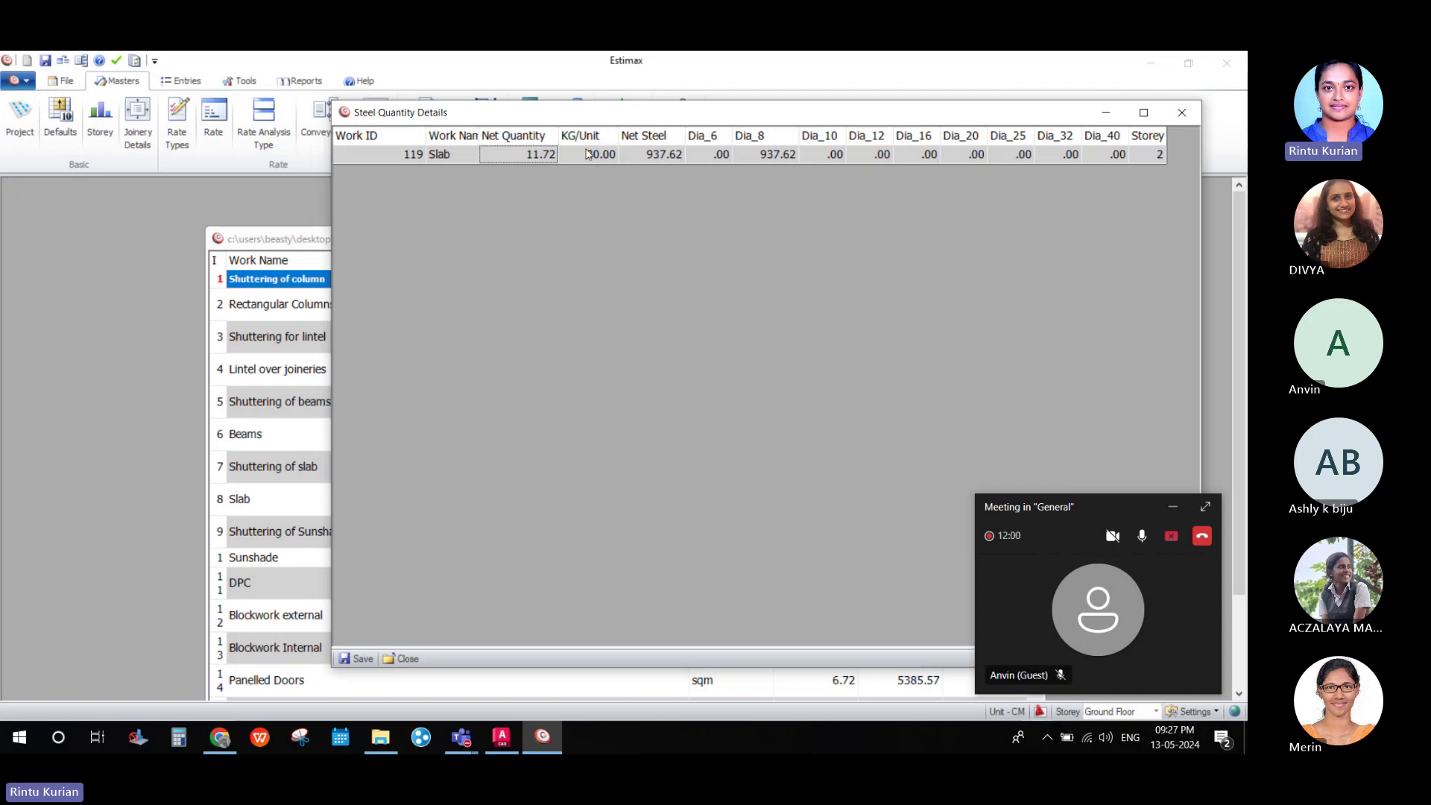
click(640, 161)
right_click(647, 333)
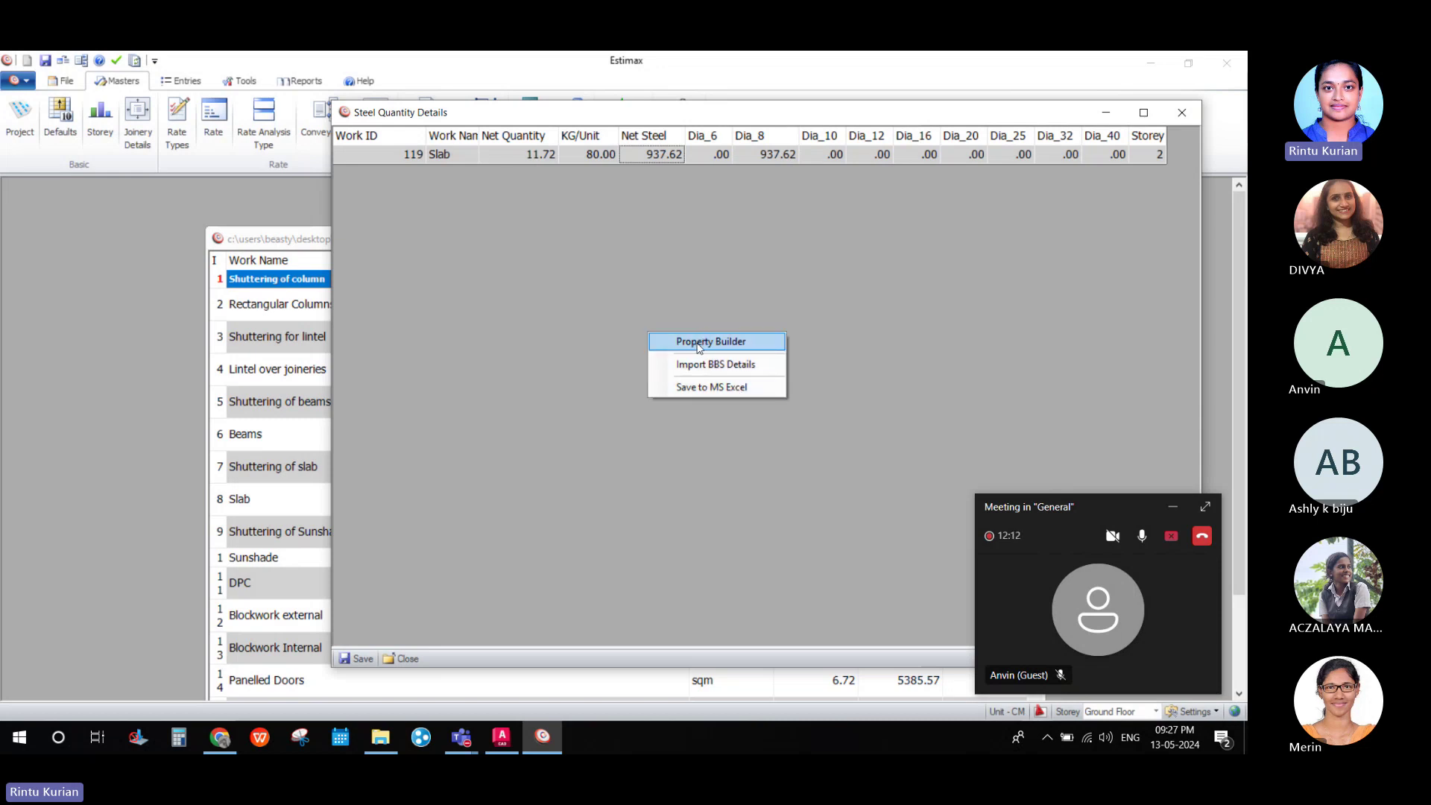
click(1194, 112)
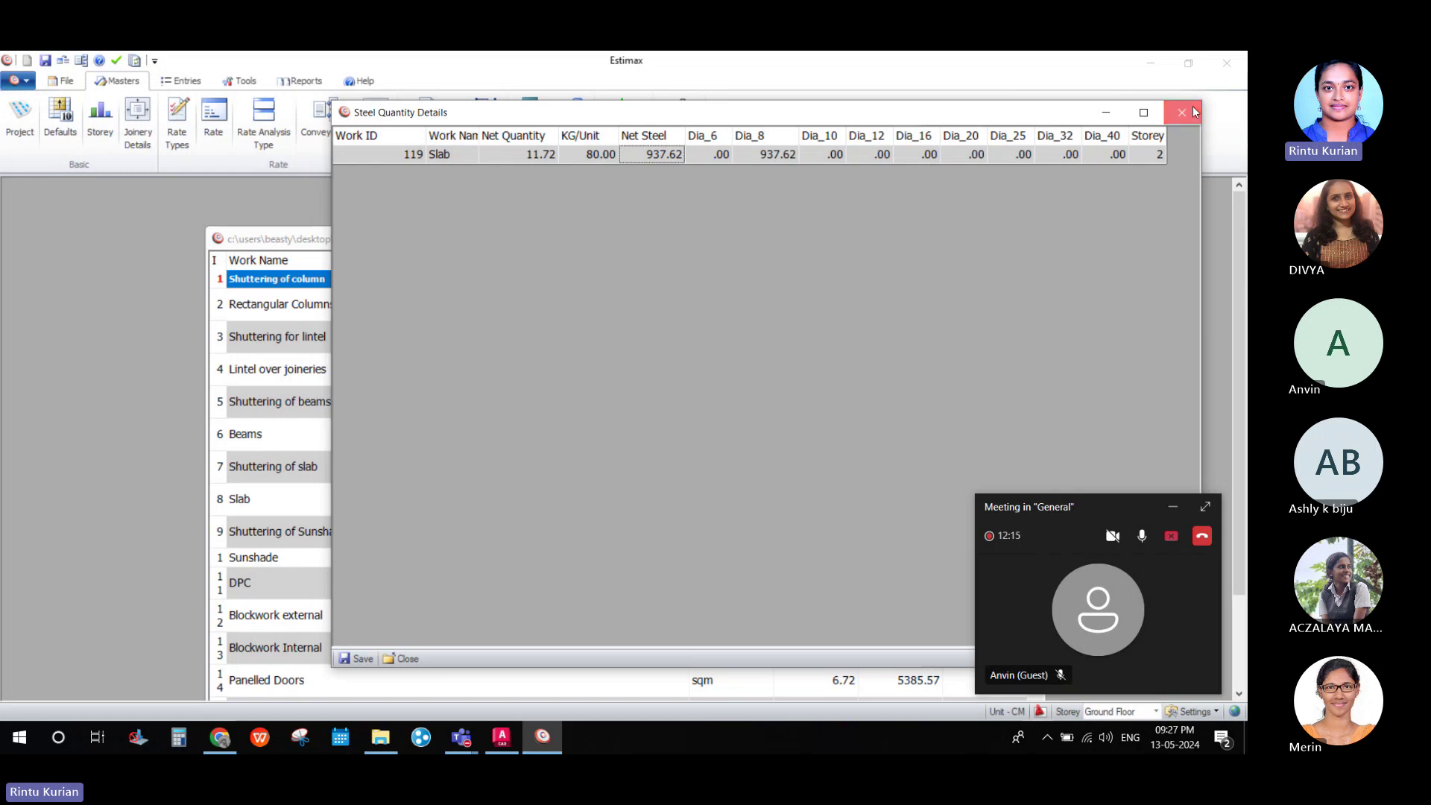
click(1194, 112)
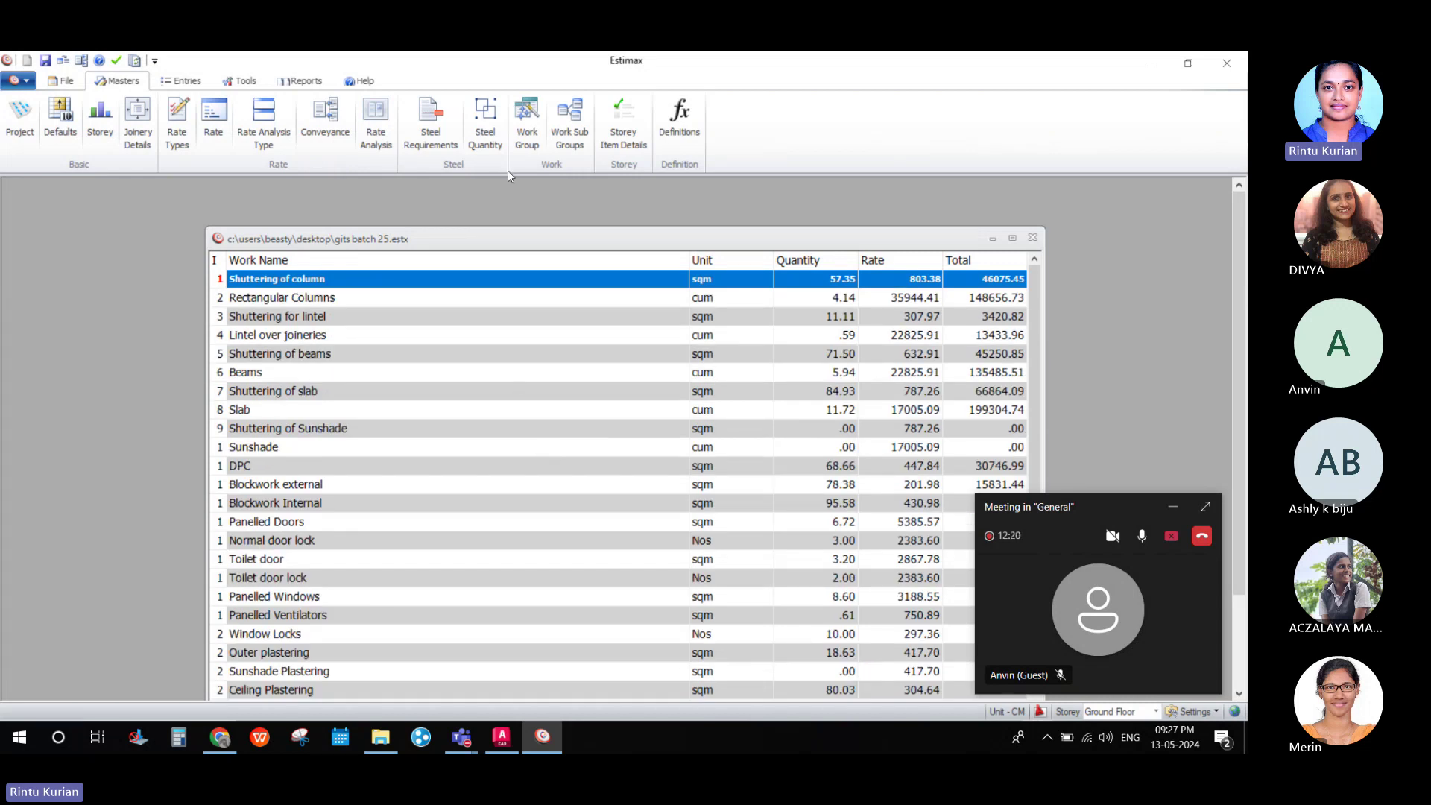
Recheck the Ground Floor's steel quantity details and the structural objects in its steel requirements, closing both.
click(481, 134)
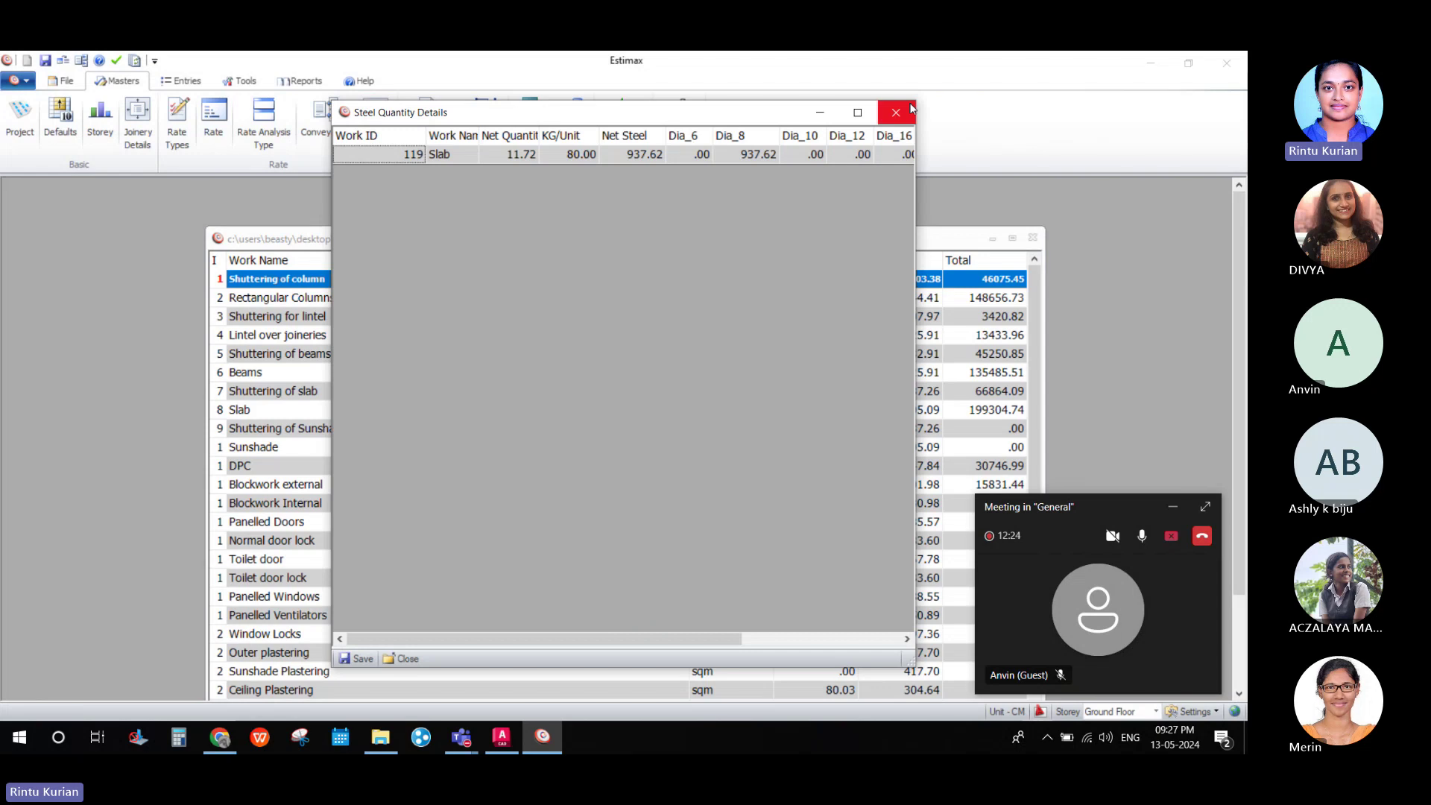
click(911, 111)
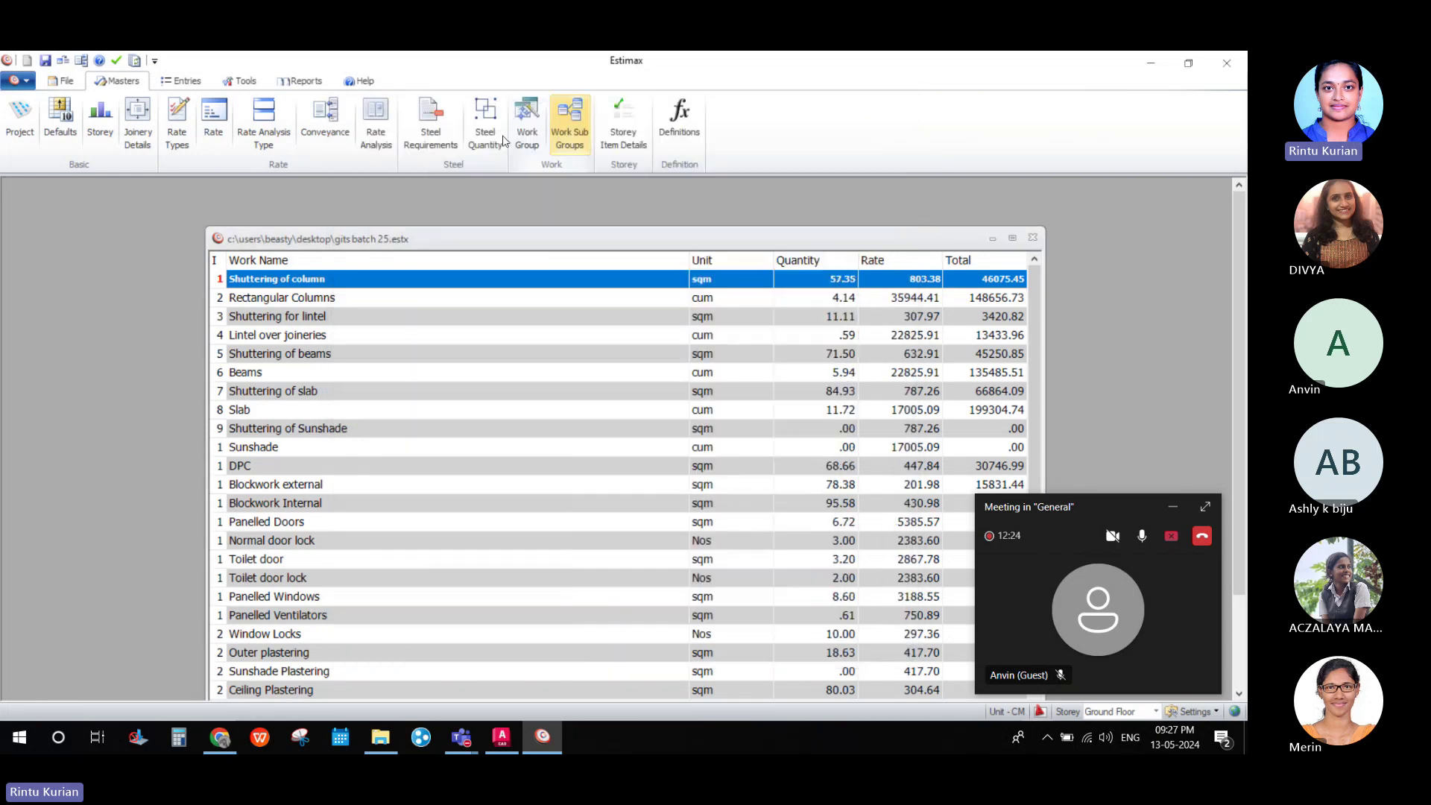
click(423, 141)
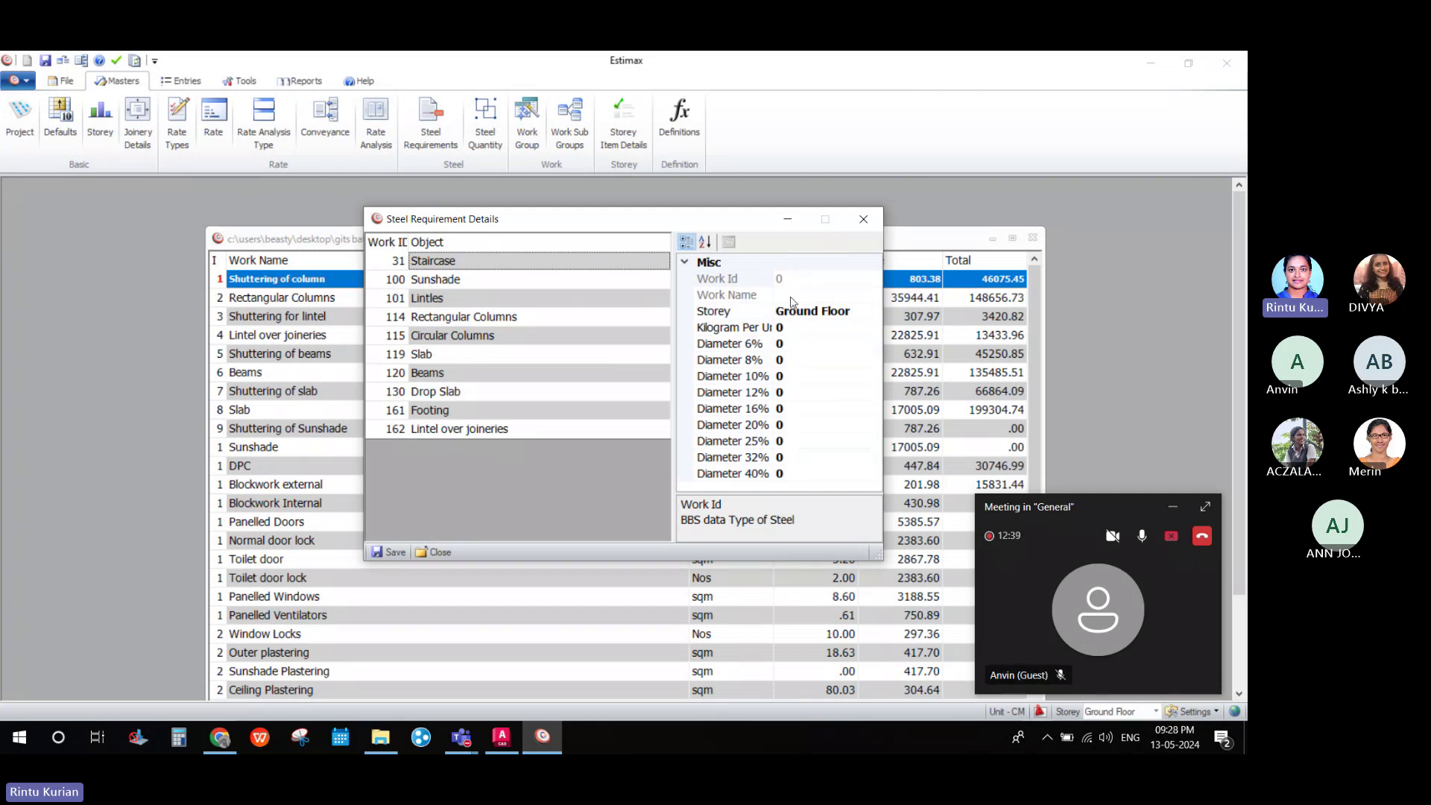
click(861, 222)
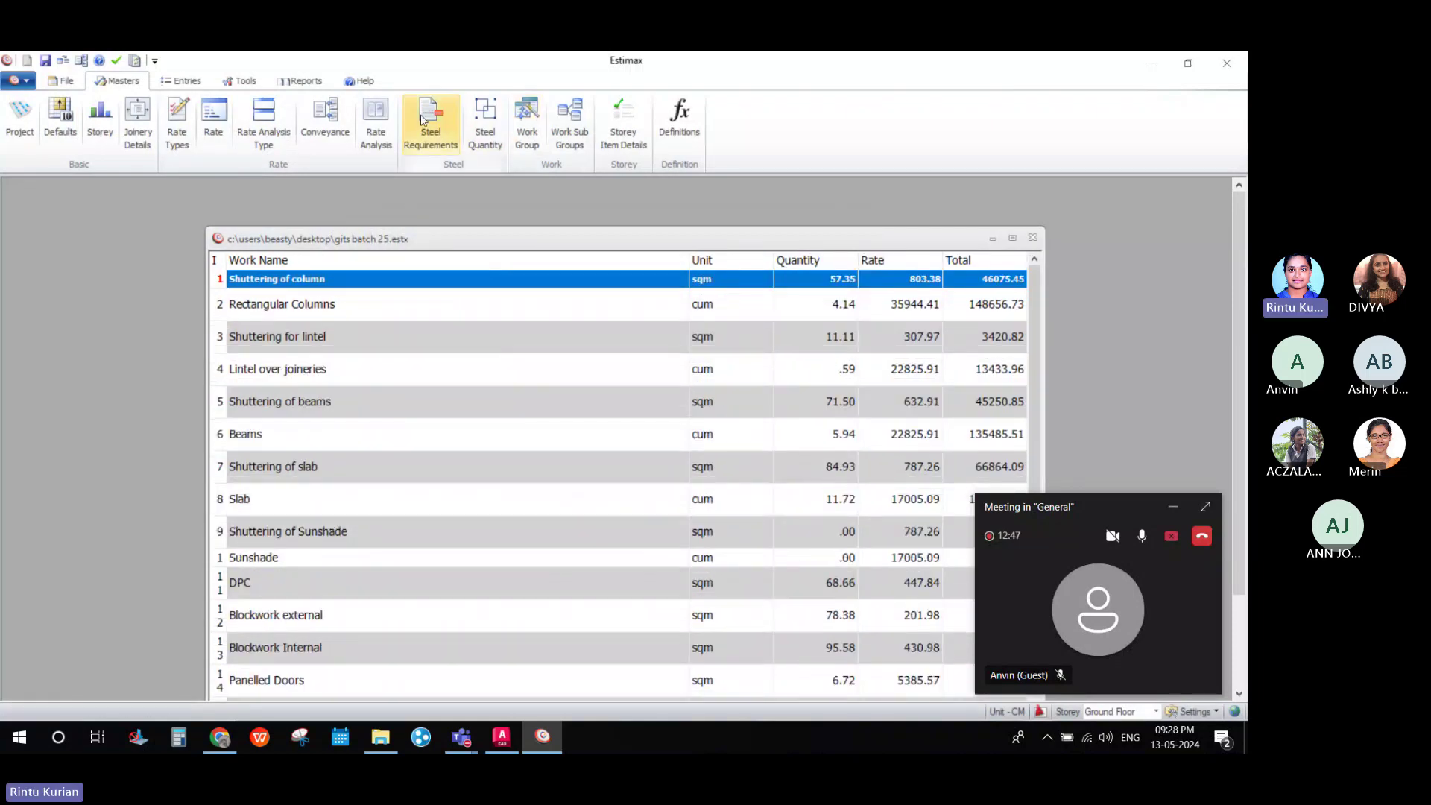
Examine the rate analysis of R.C.C. in M25 design mix - Footing under CONCRETE AND ALLIED WORKS, and close it.
click(361, 139)
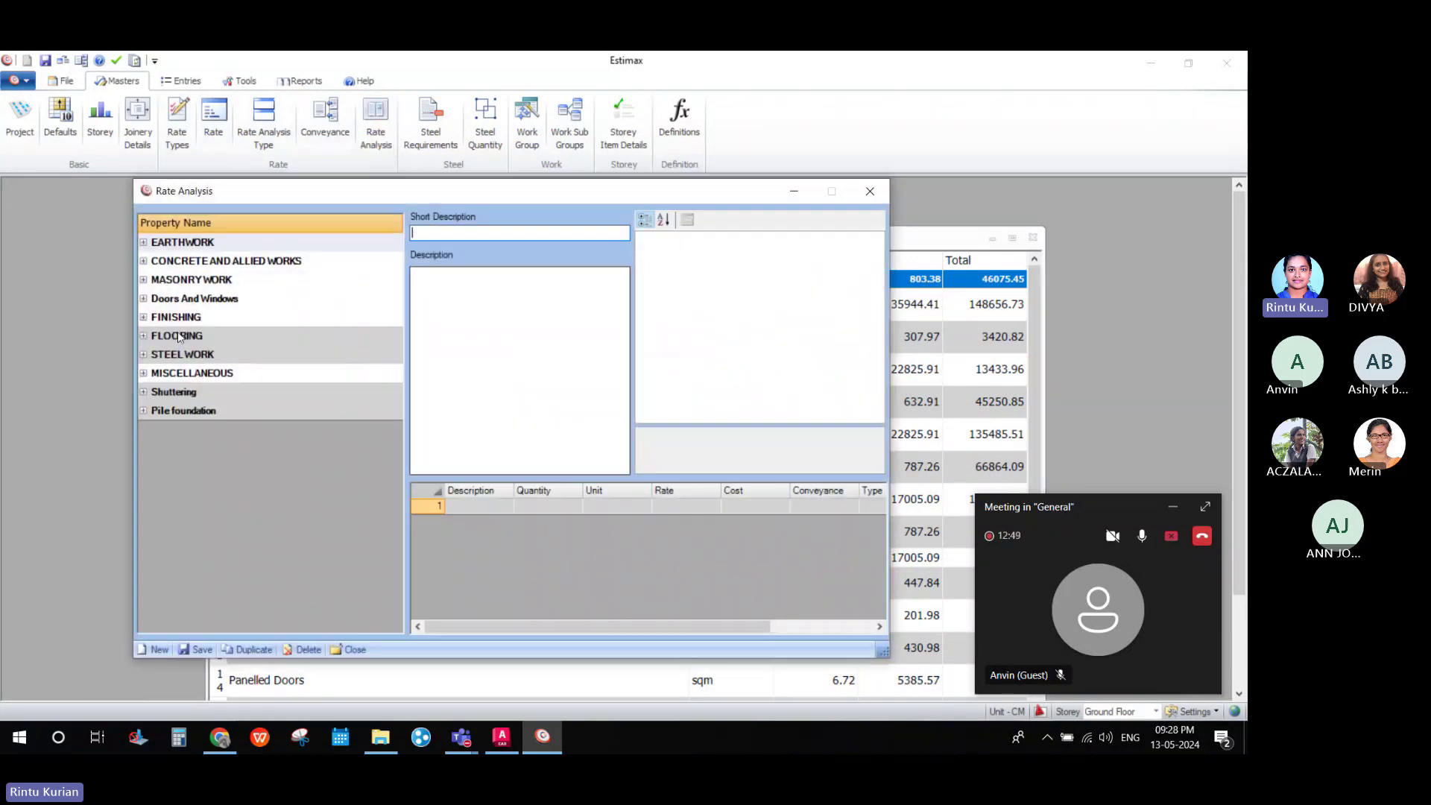
click(142, 266)
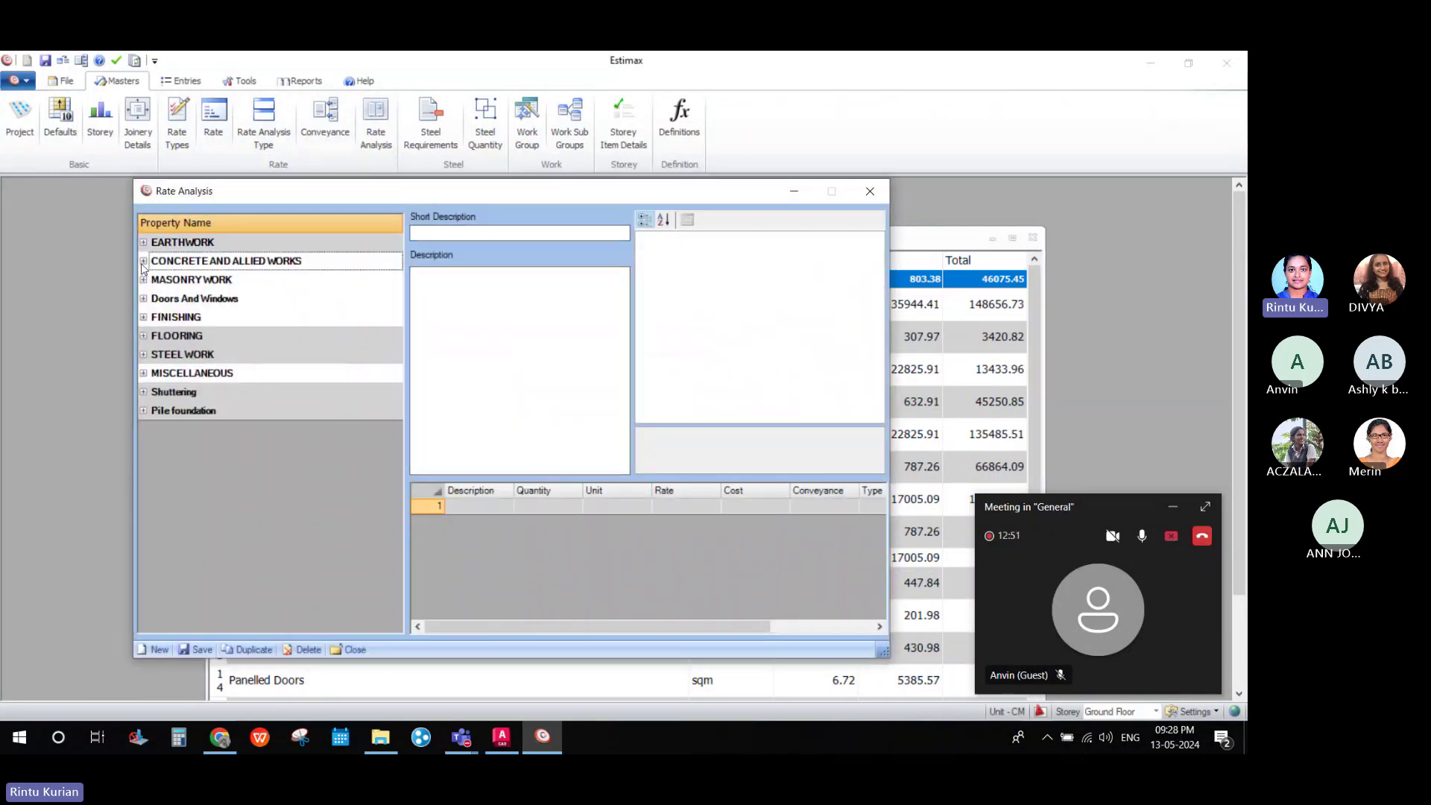
click(144, 261)
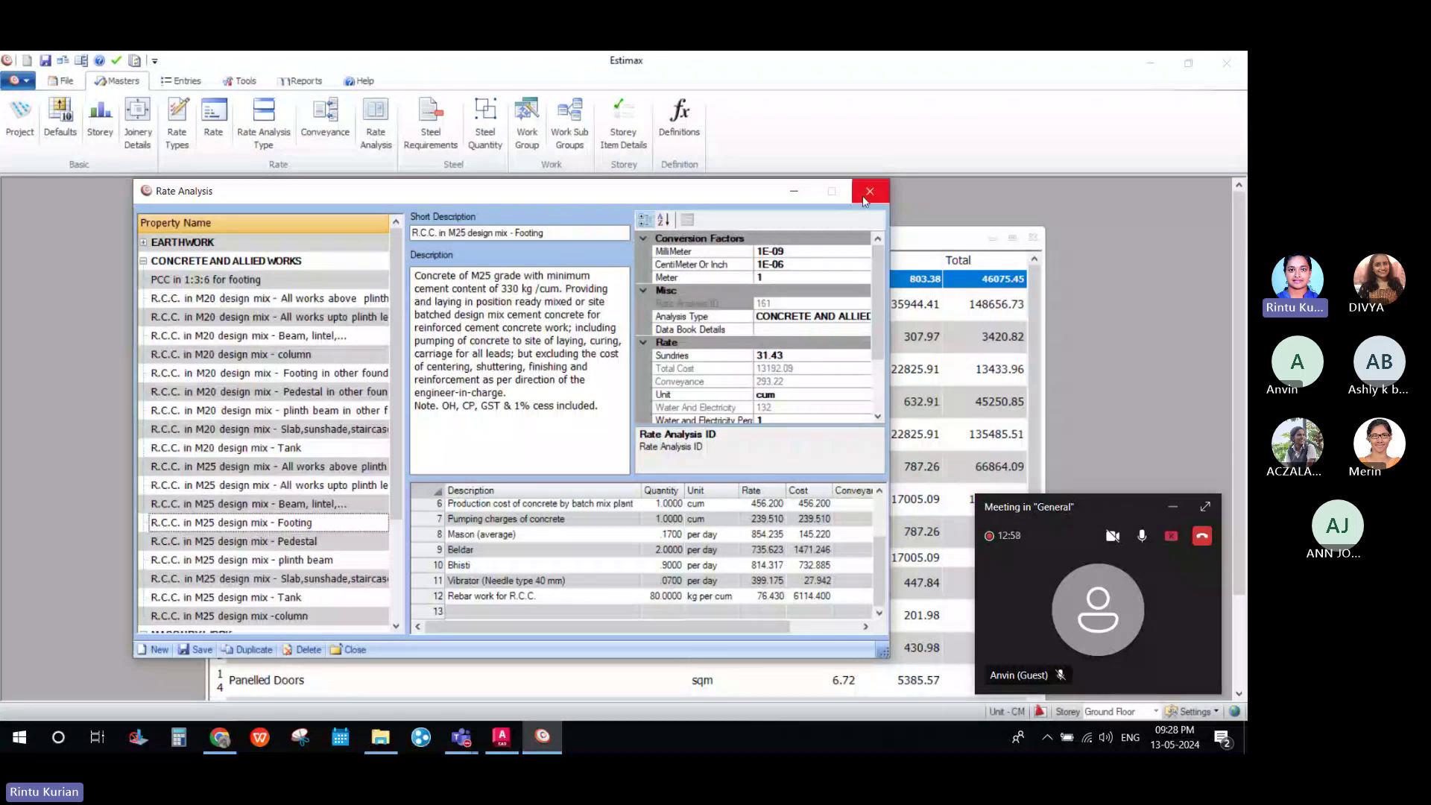
click(869, 191)
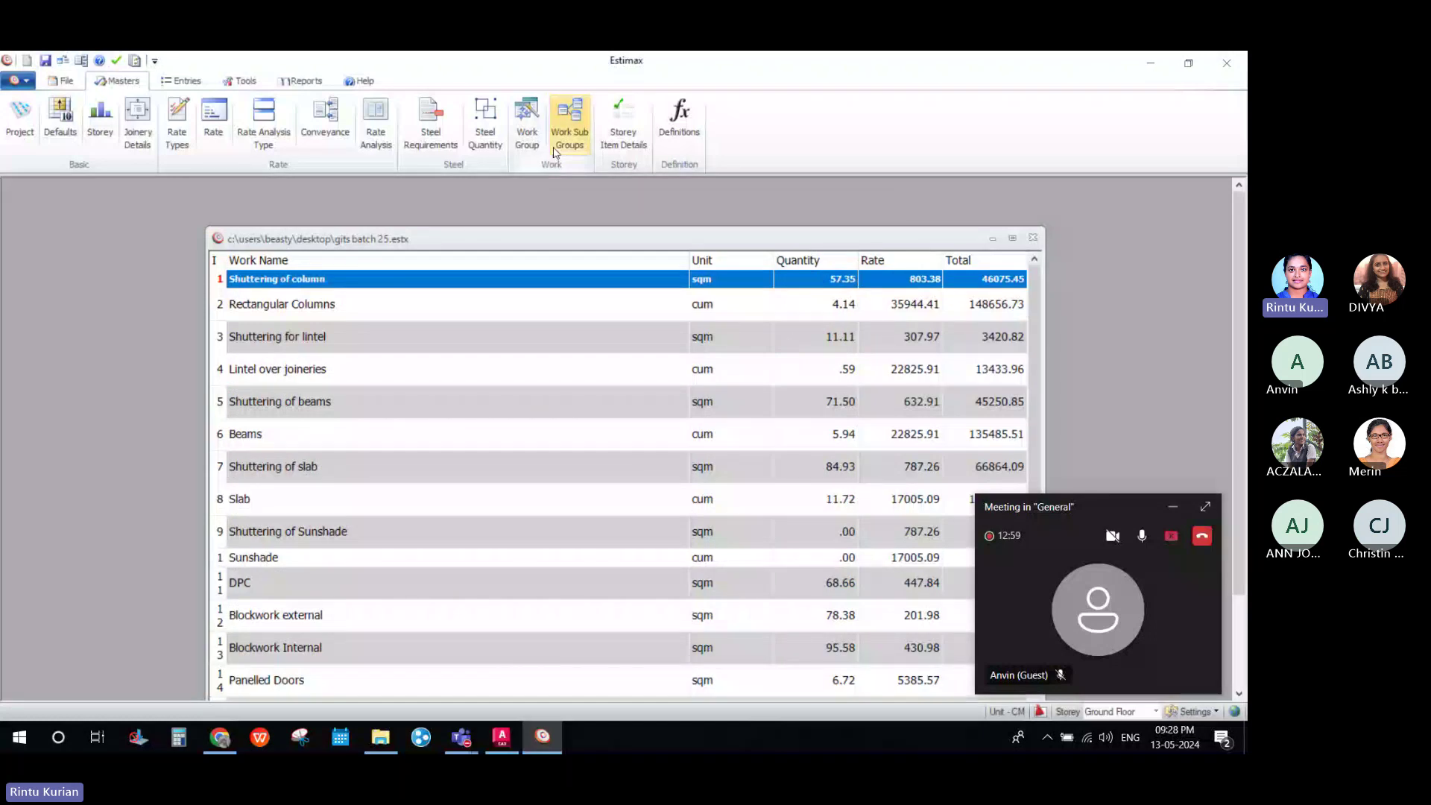
View the project's work groups and examine the properties of Column, beam and Slabs.
click(555, 153)
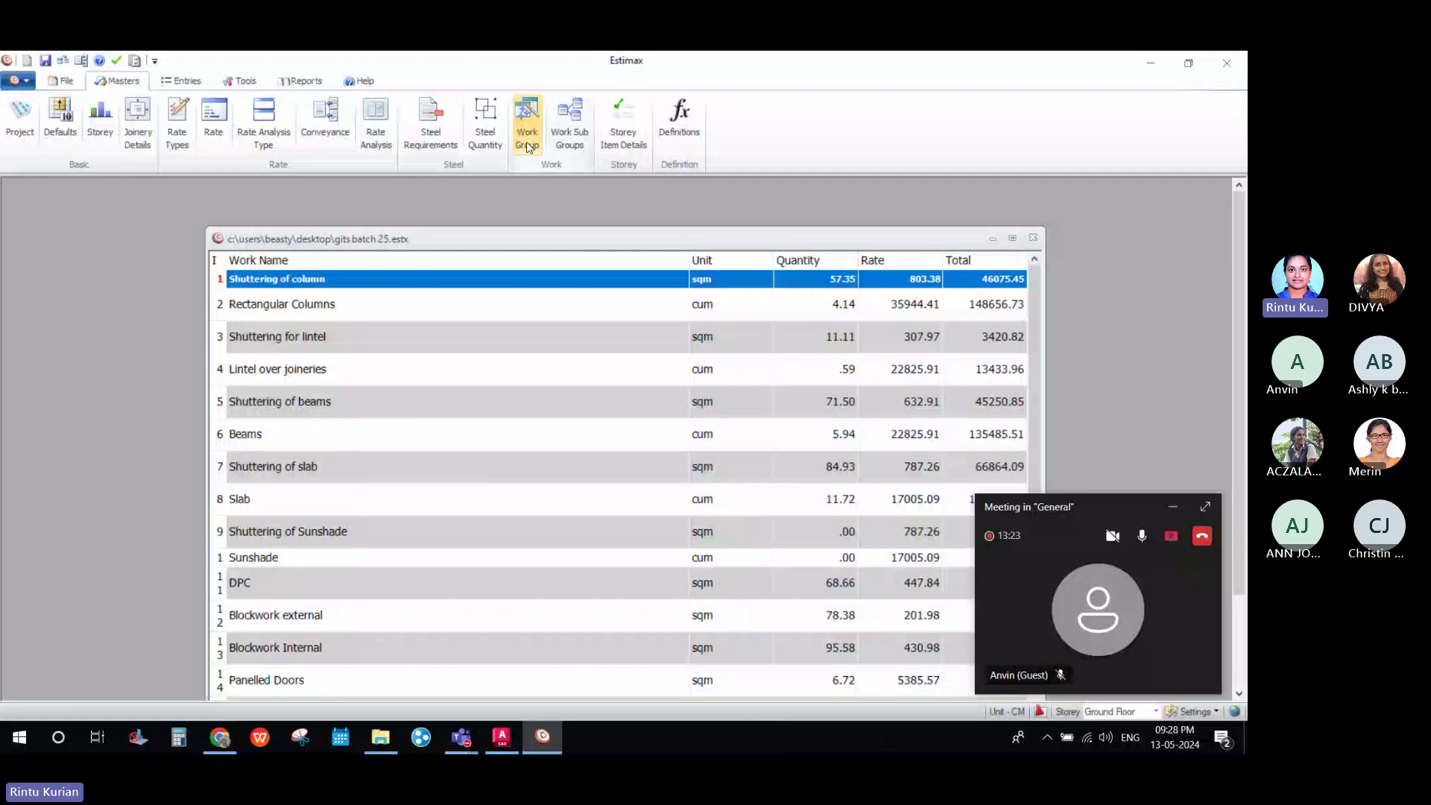
click(526, 145)
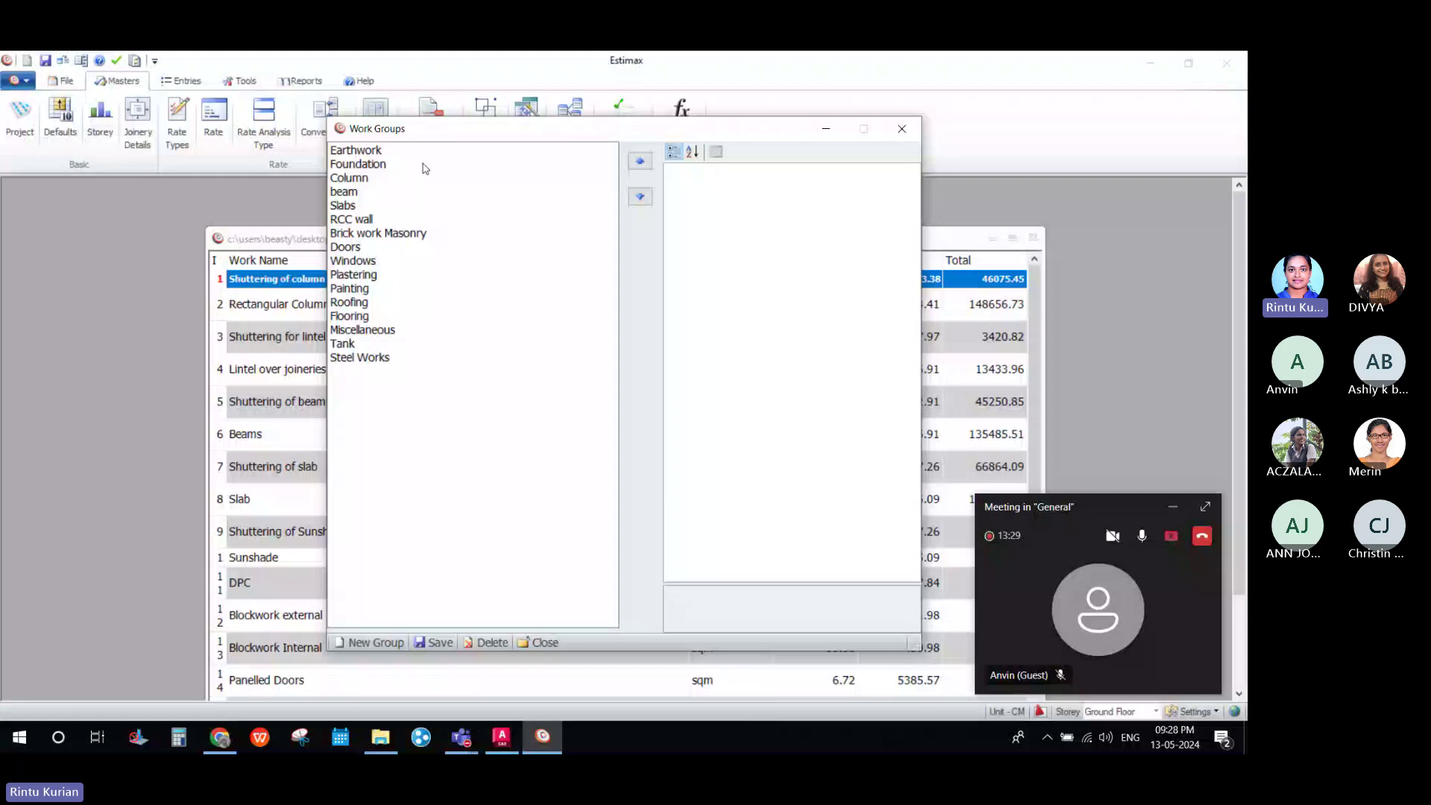
click(347, 153)
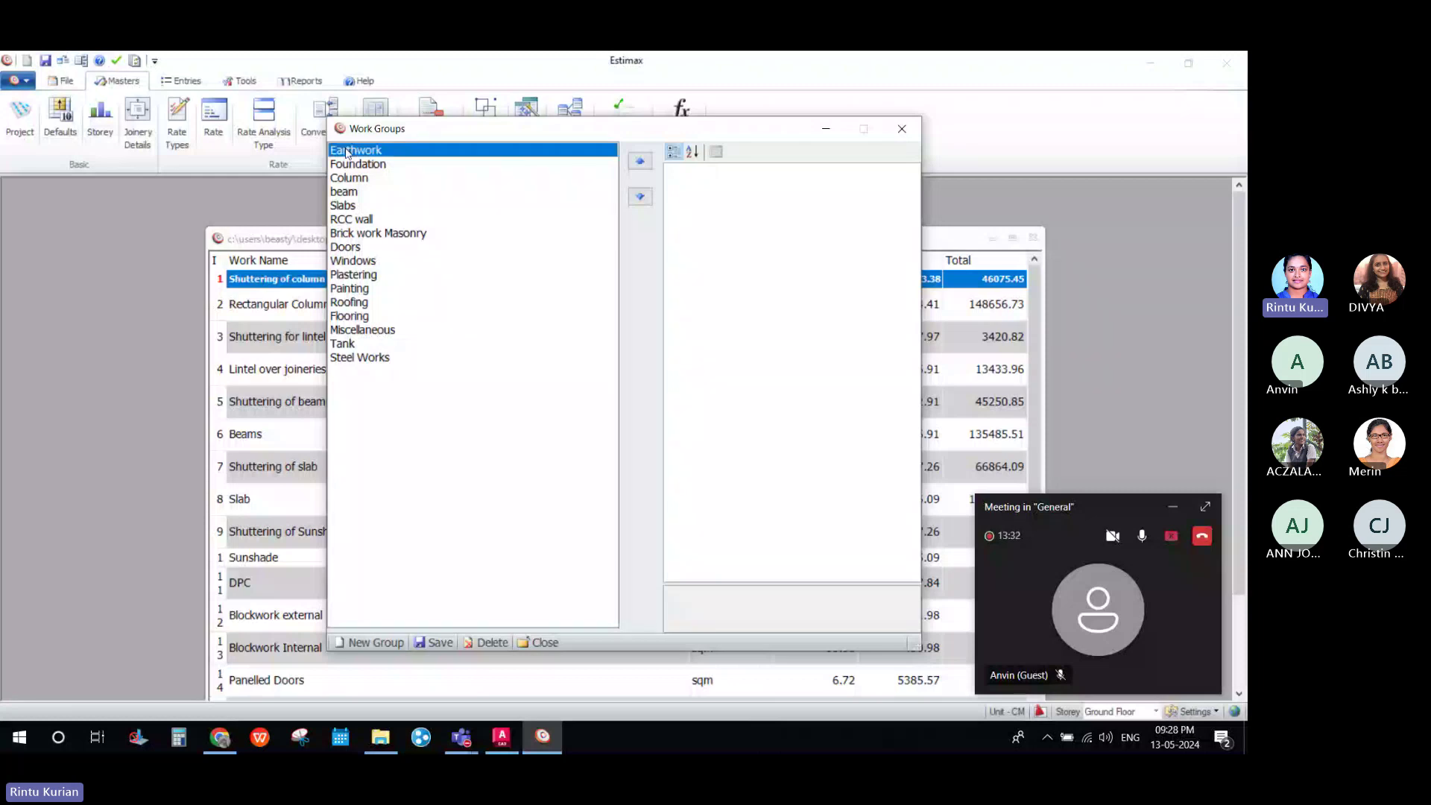
click(348, 177)
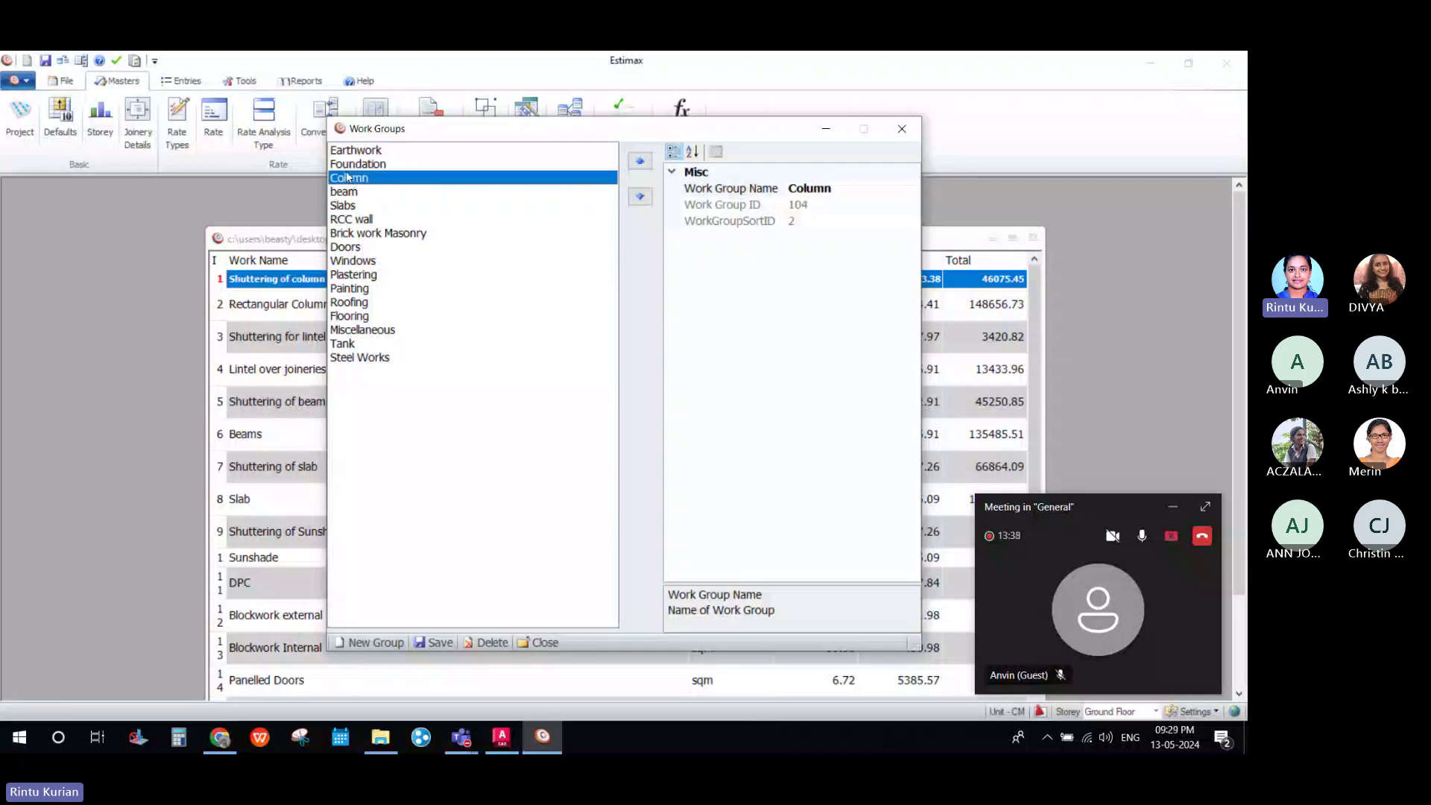
mouse_move(507, 736)
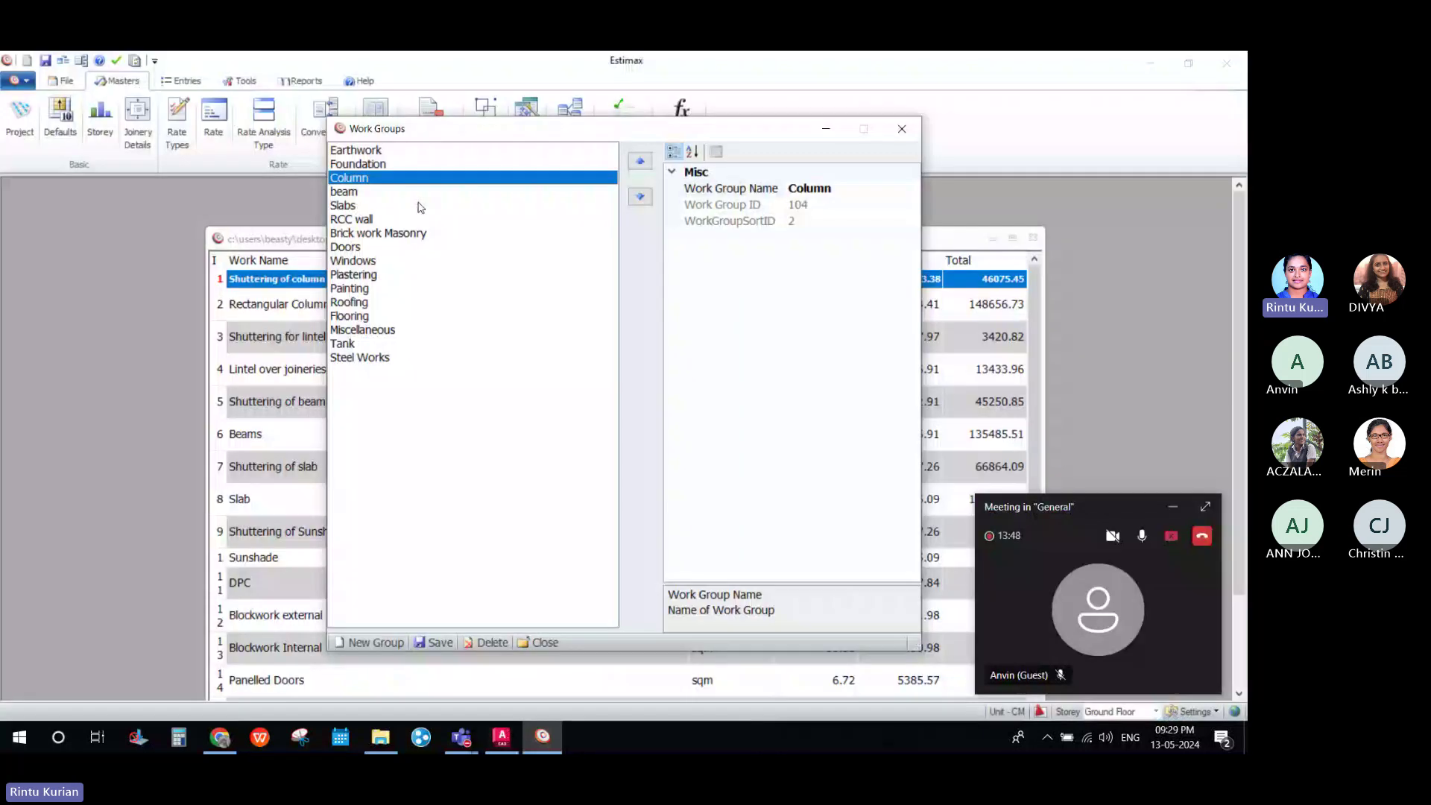
click(352, 193)
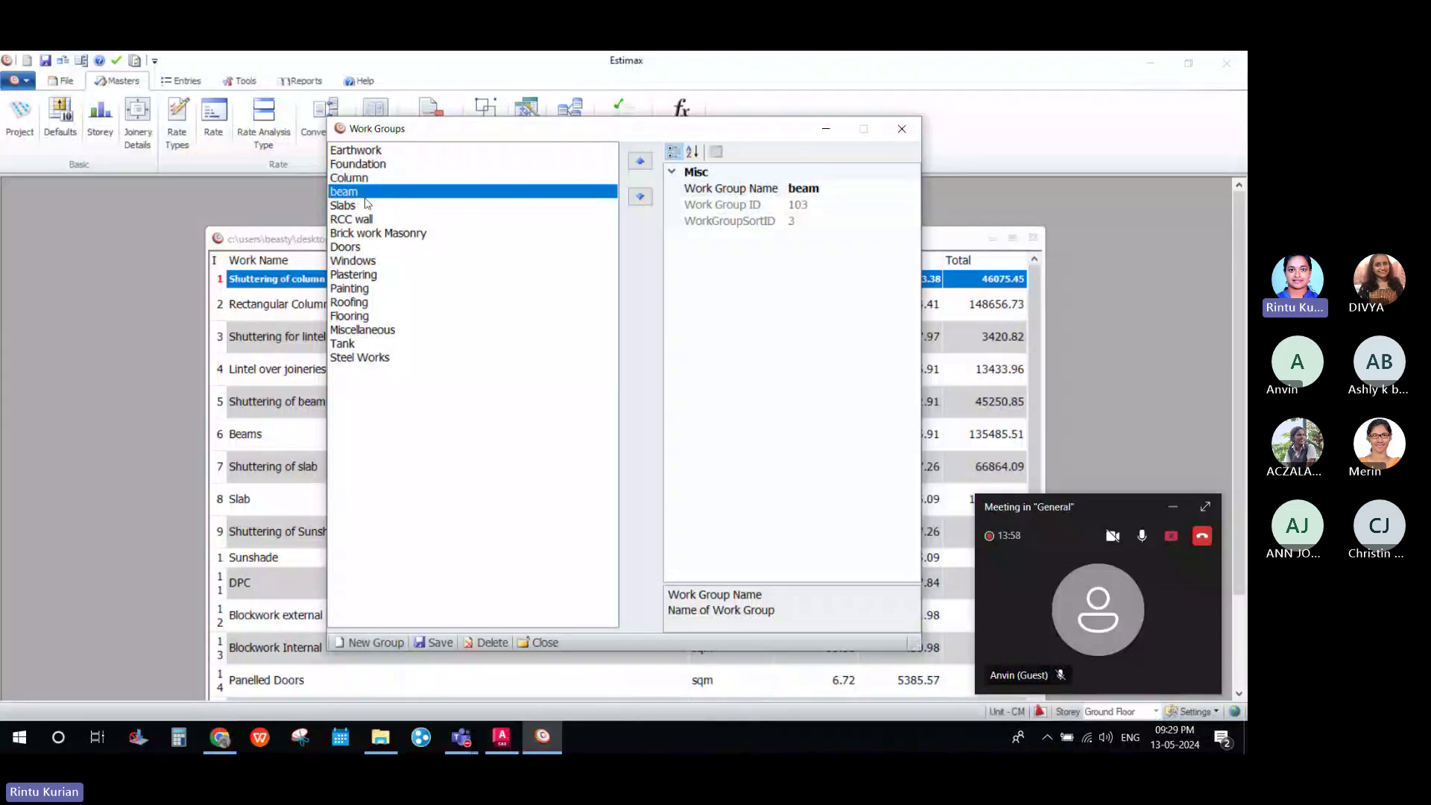
click(370, 209)
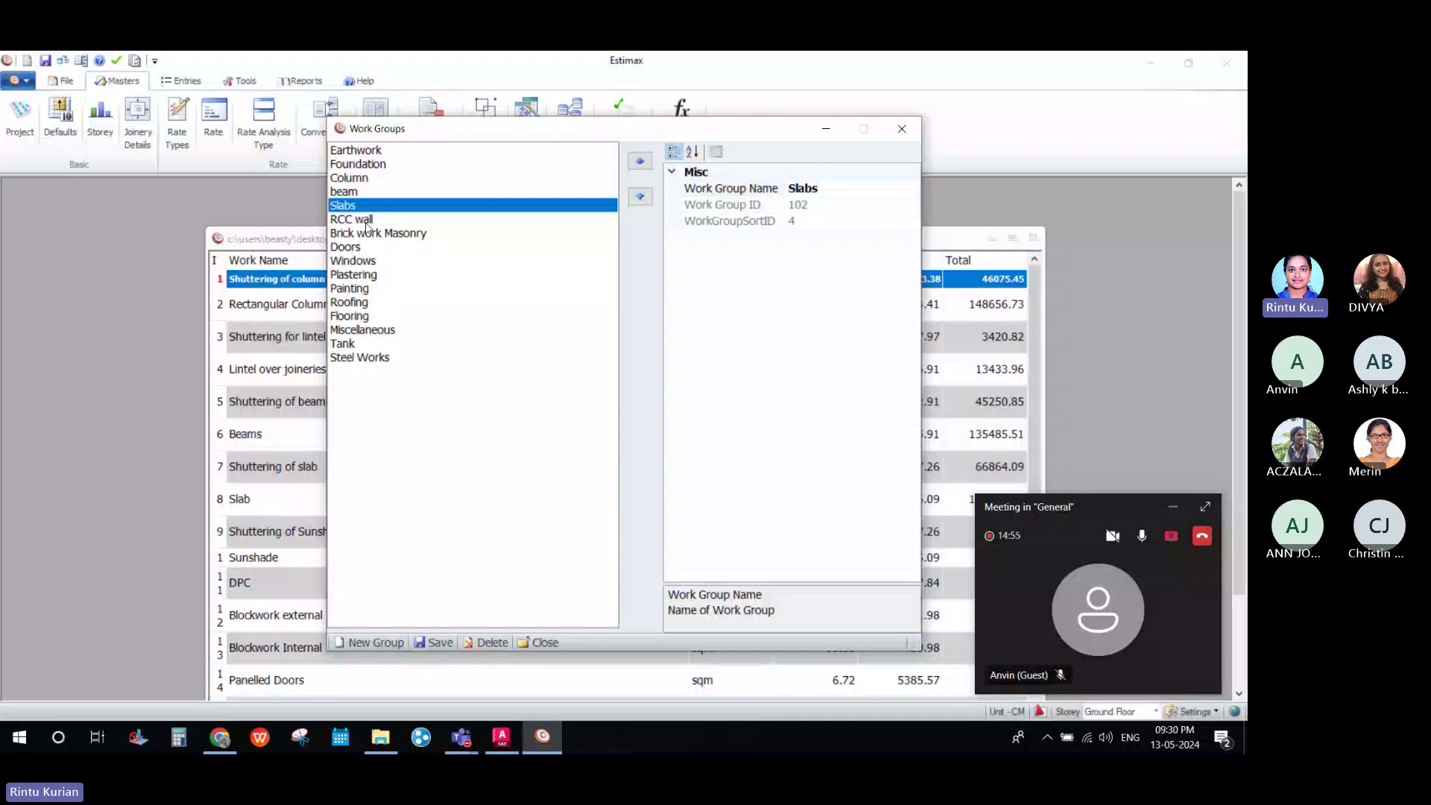
Examine the properties of the Miscellaneous, Steel Works and Foundation work groups.
click(363, 329)
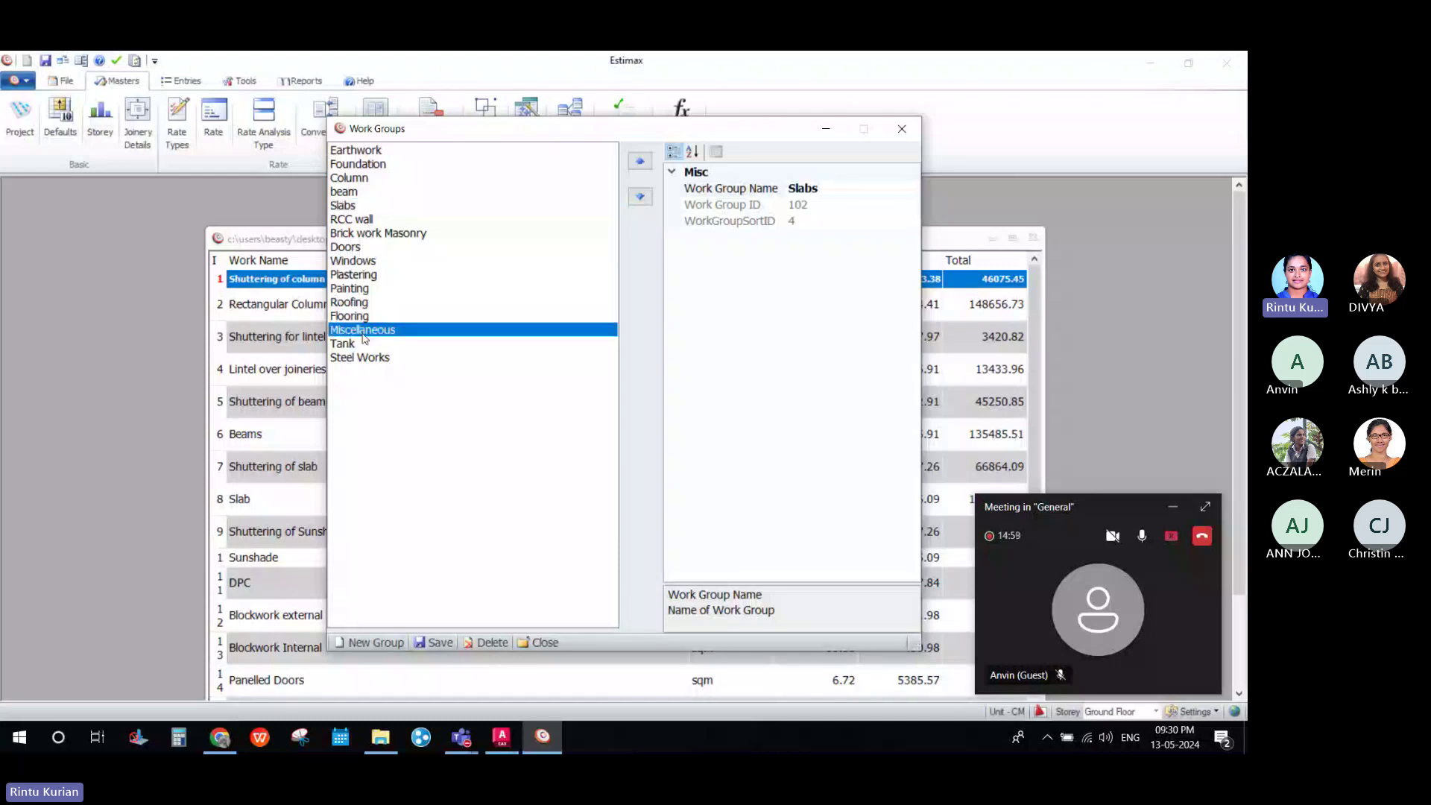
click(360, 358)
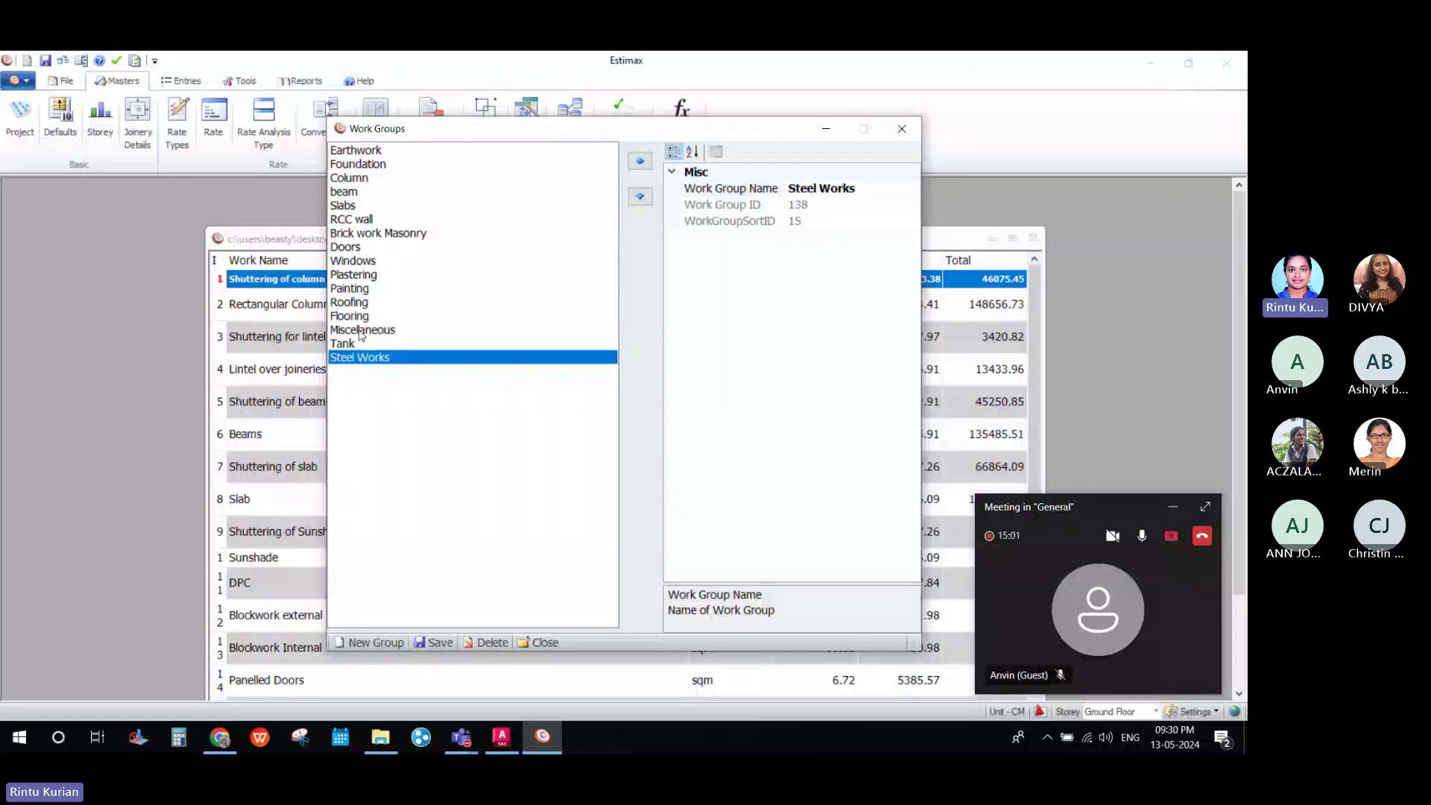
click(362, 330)
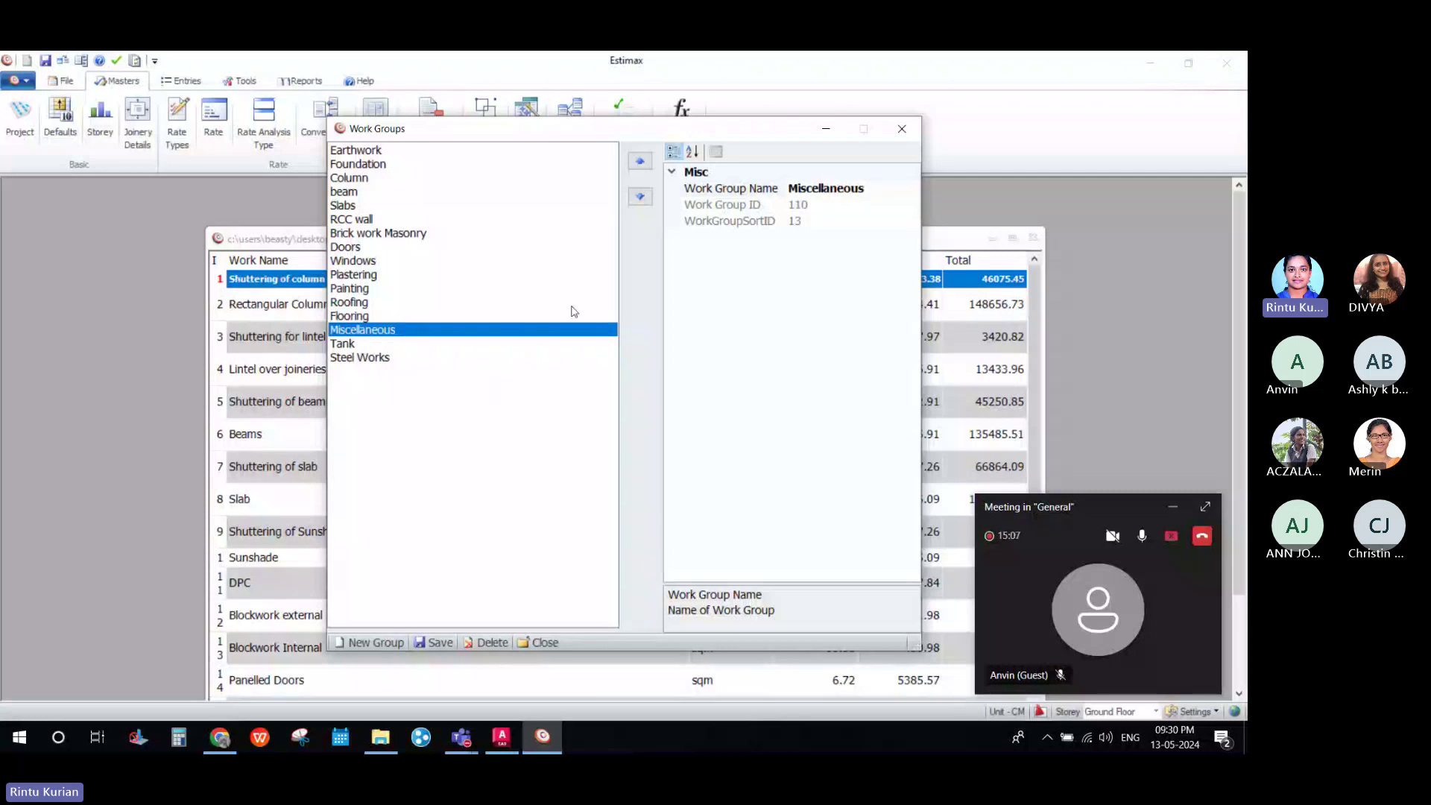
click(347, 162)
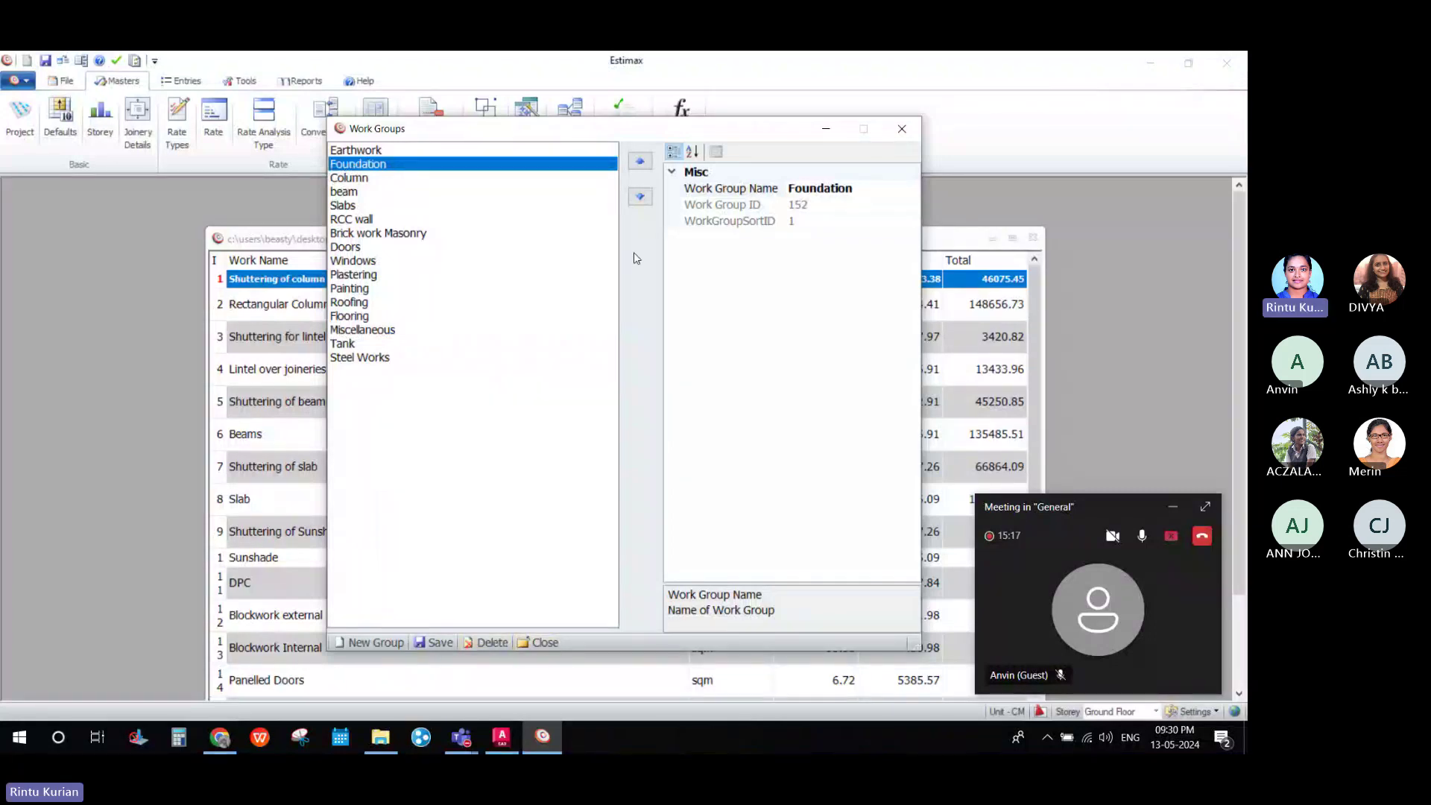
click(374, 642)
click(805, 191)
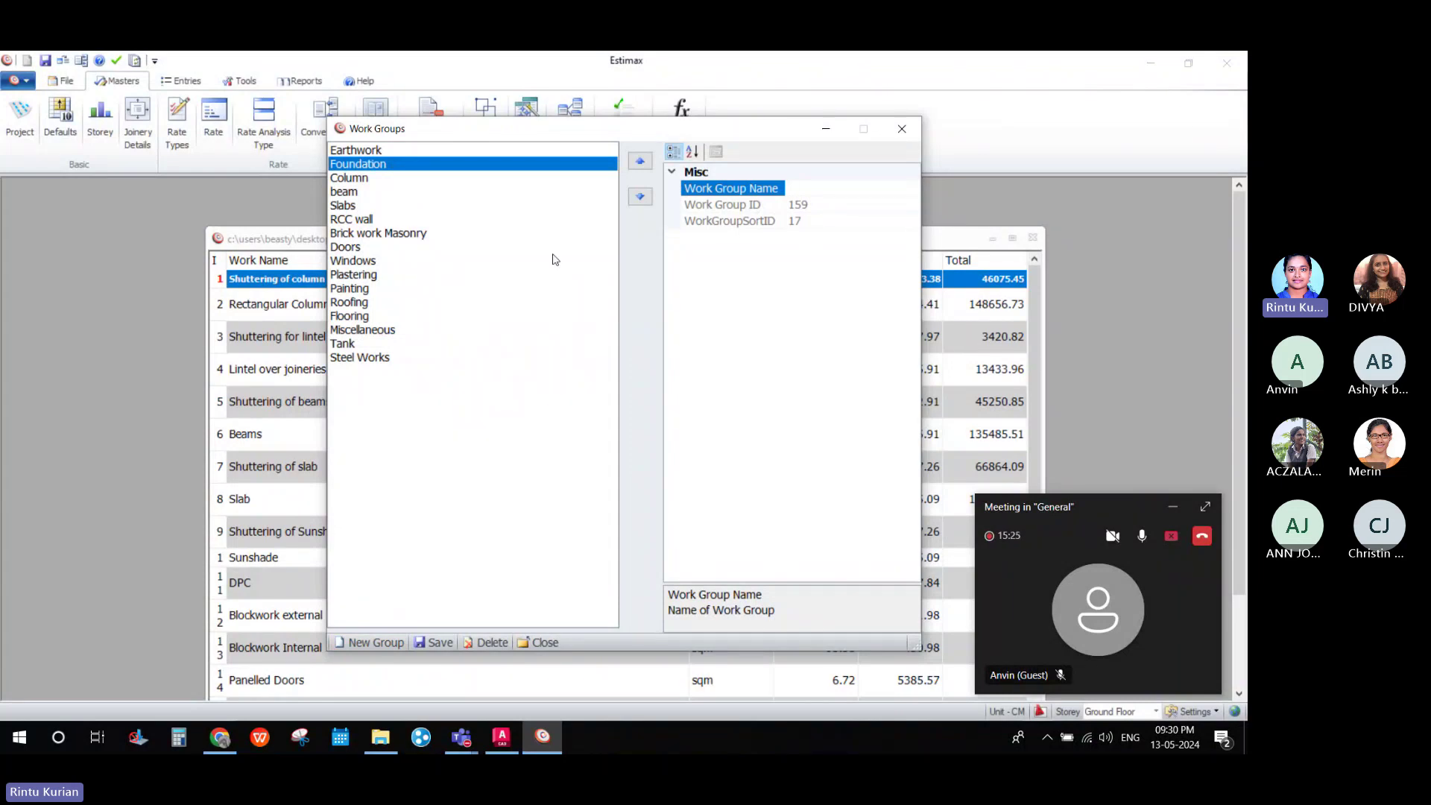
click(363, 152)
Check the properties of the Painting and Tank work groups and close the work groups.
click(350, 289)
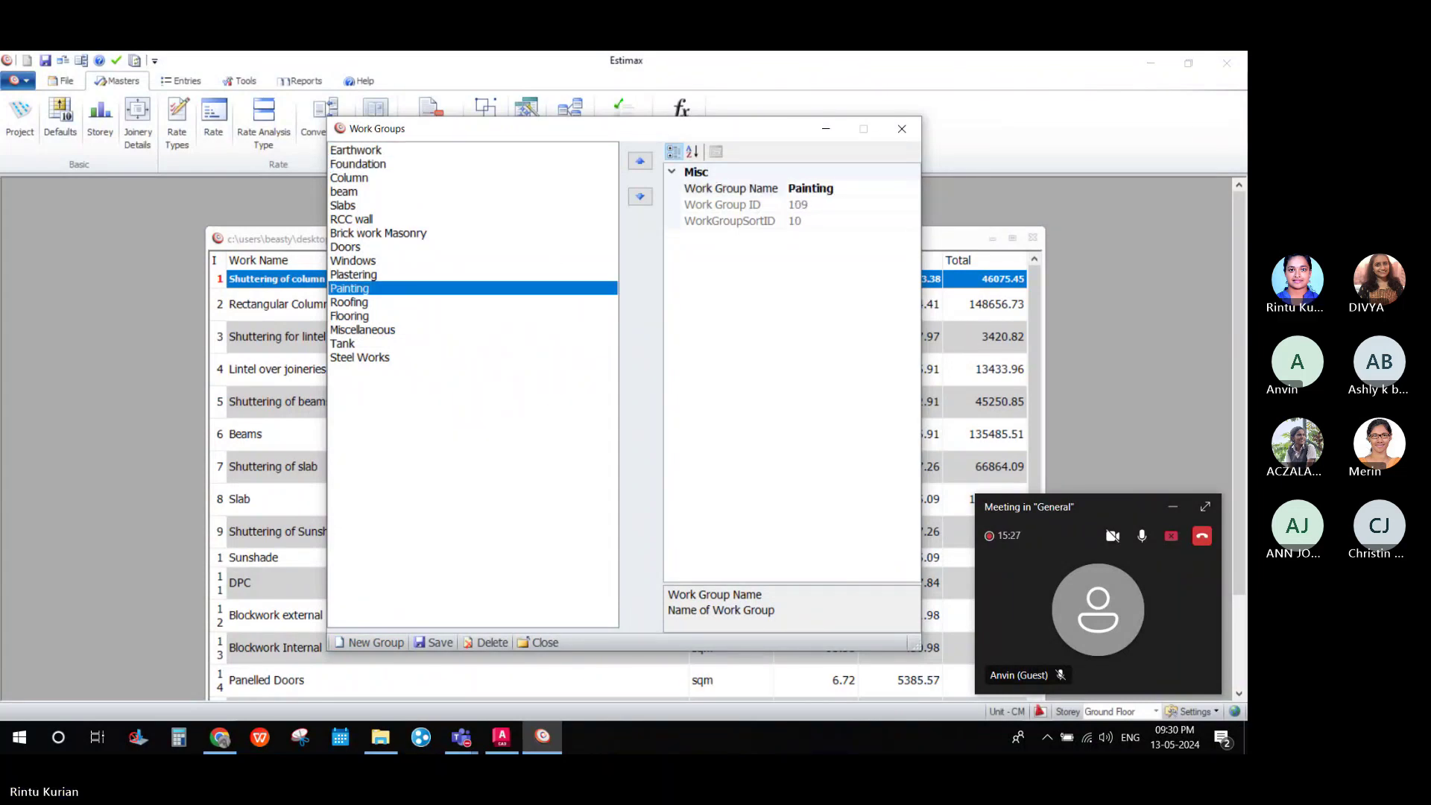
click(402, 343)
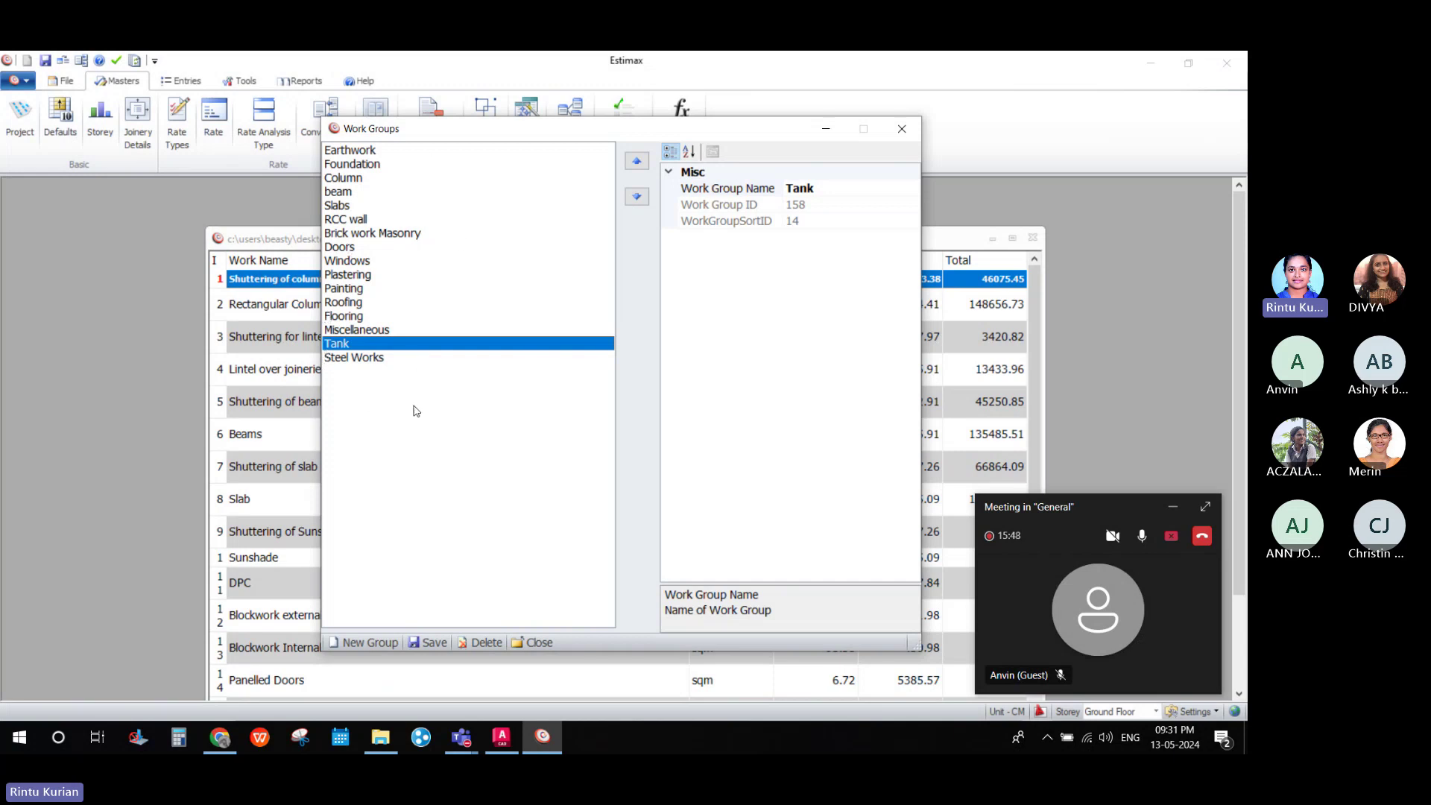
click(900, 128)
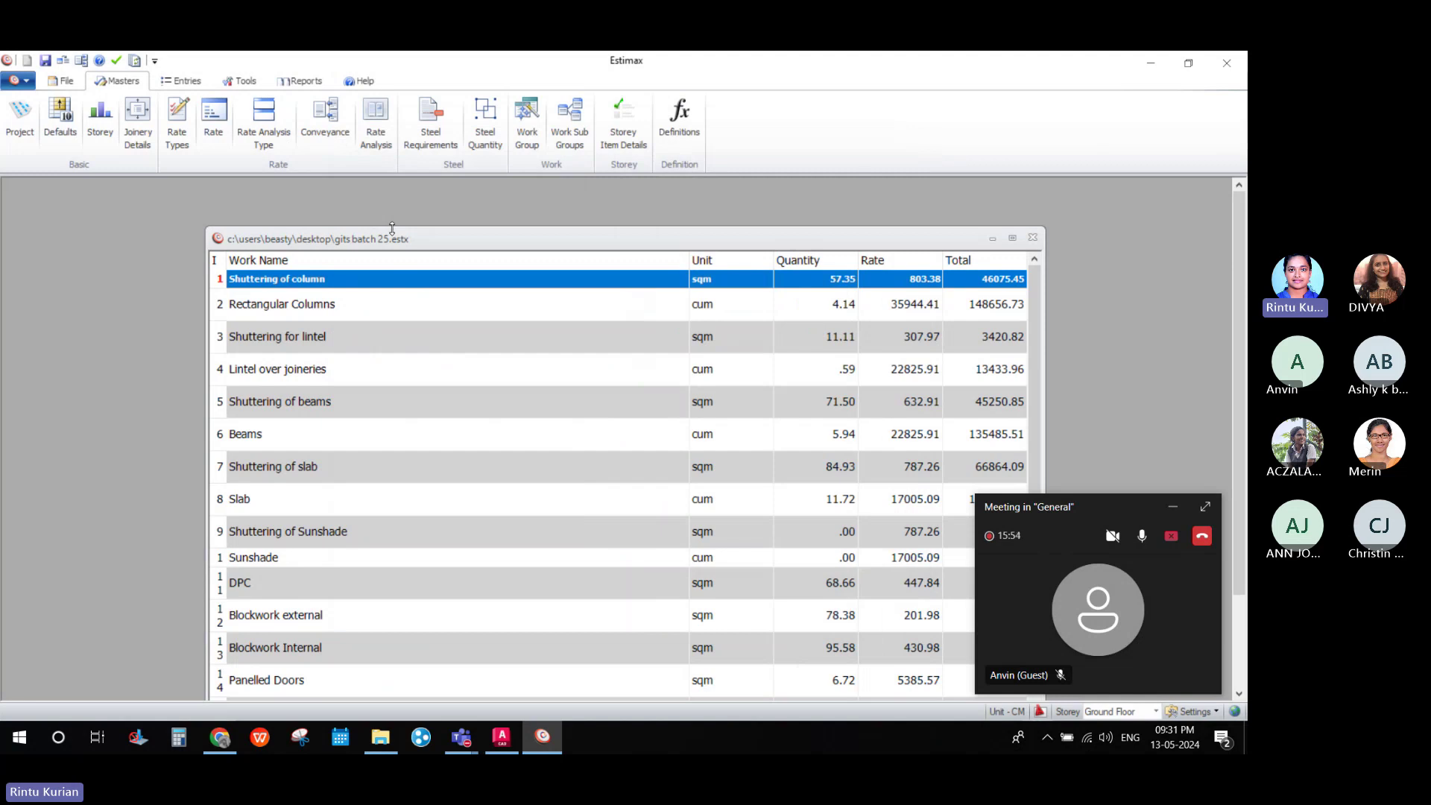
Move the estimate window up and look through its list of work items.
drag(392, 229, 392, 182)
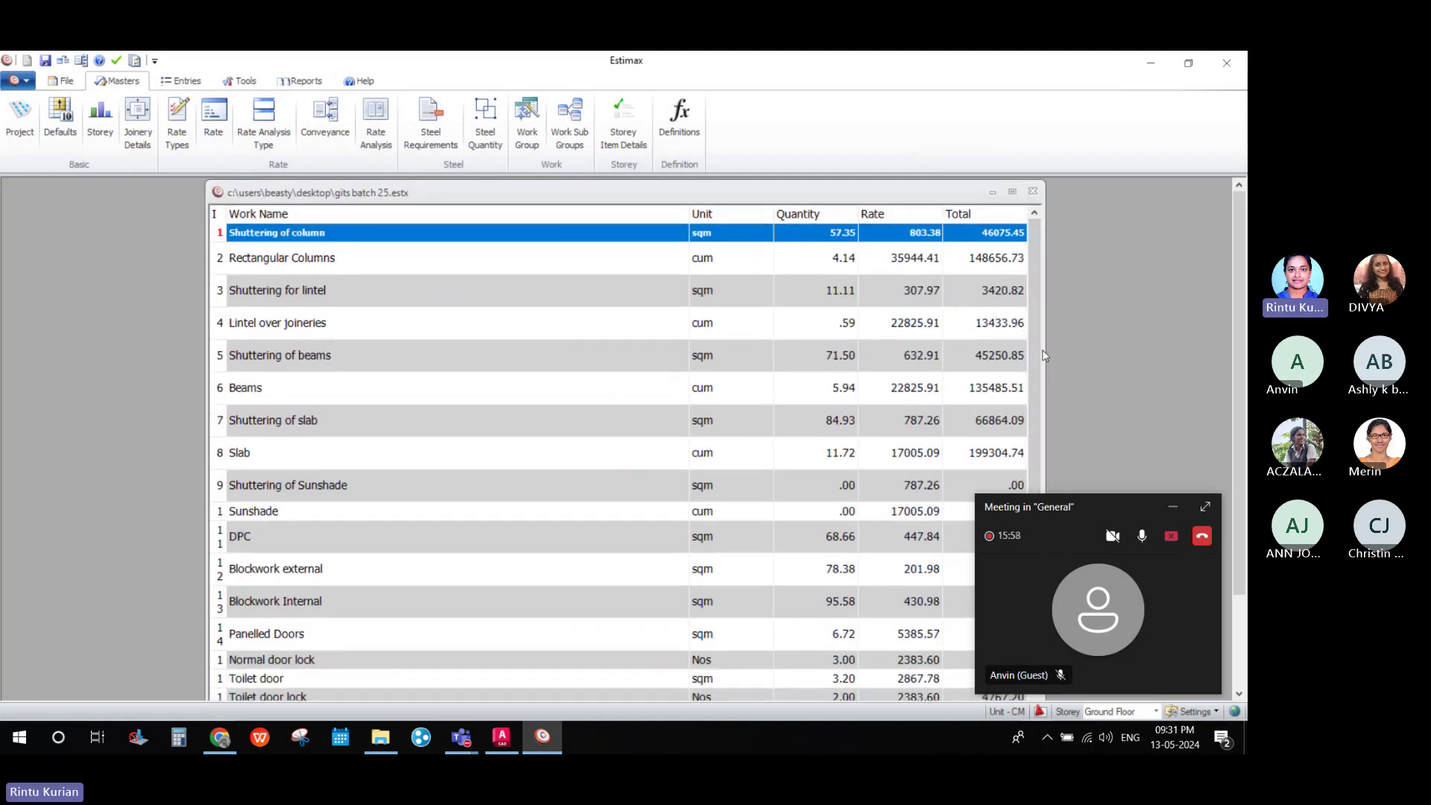
scroll(1045, 395, down, 1)
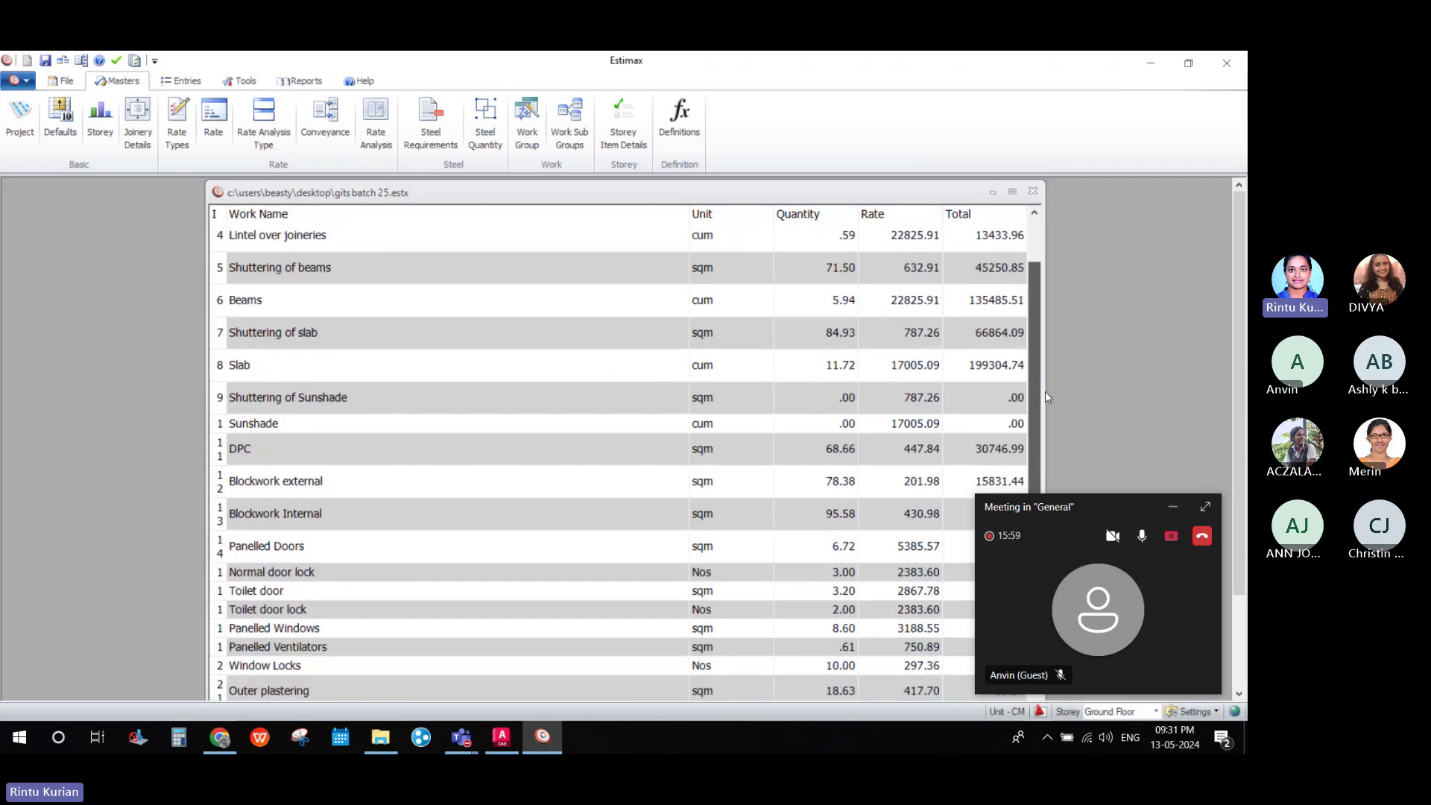
scroll(1045, 392, down, 6)
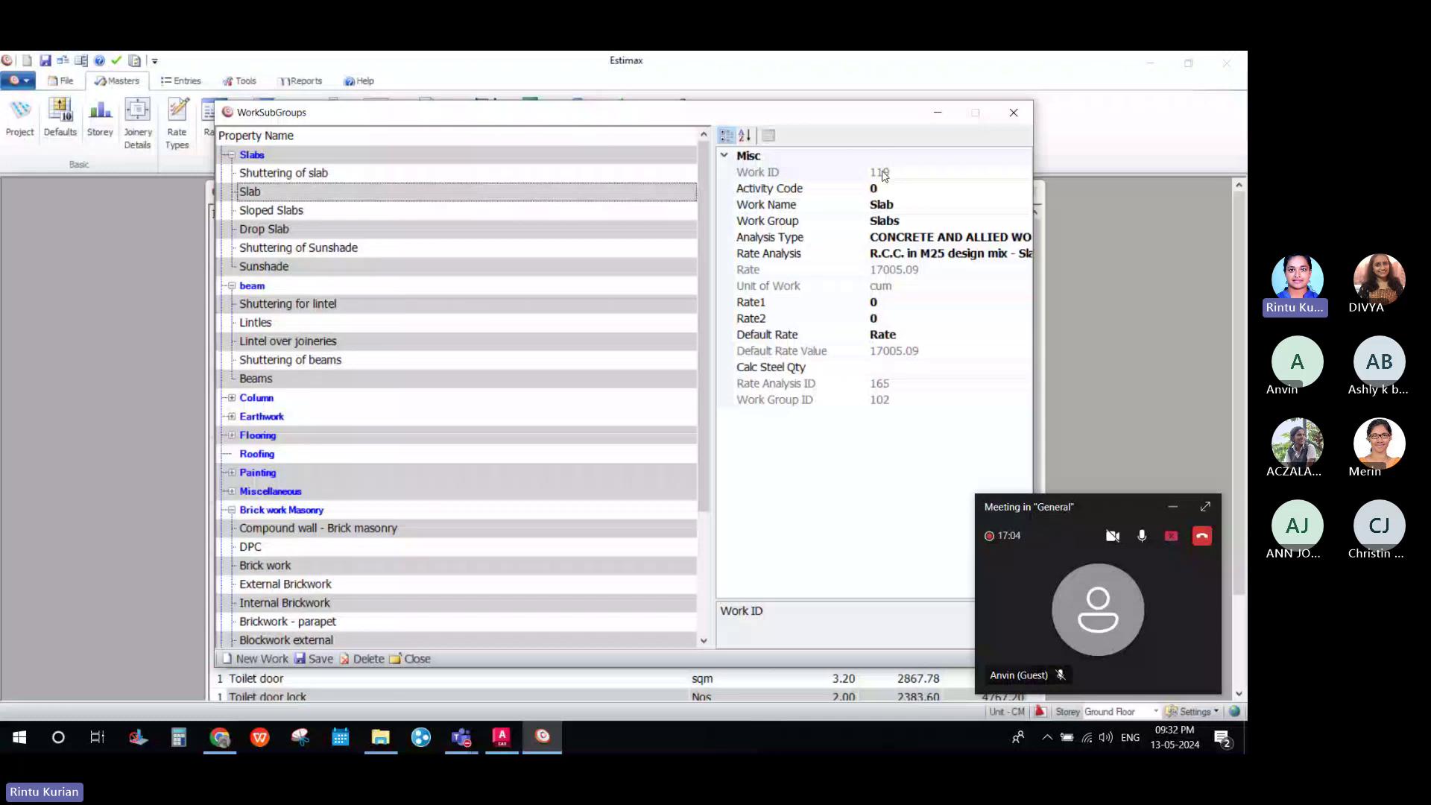
Examine the Slab work's properties in the work sub-groups, including its activity code, work name and the selectable work groups.
click(848, 188)
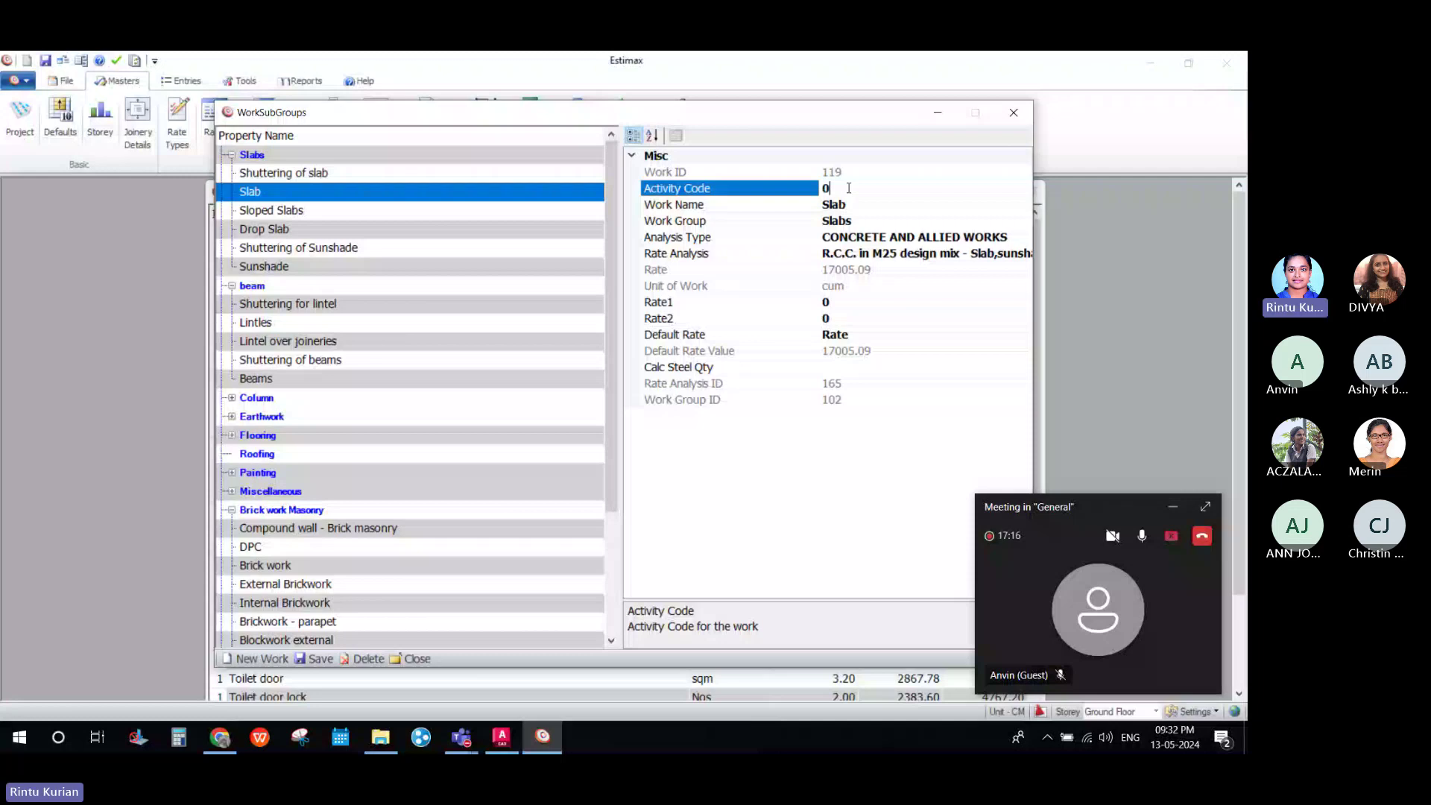
click(232, 158)
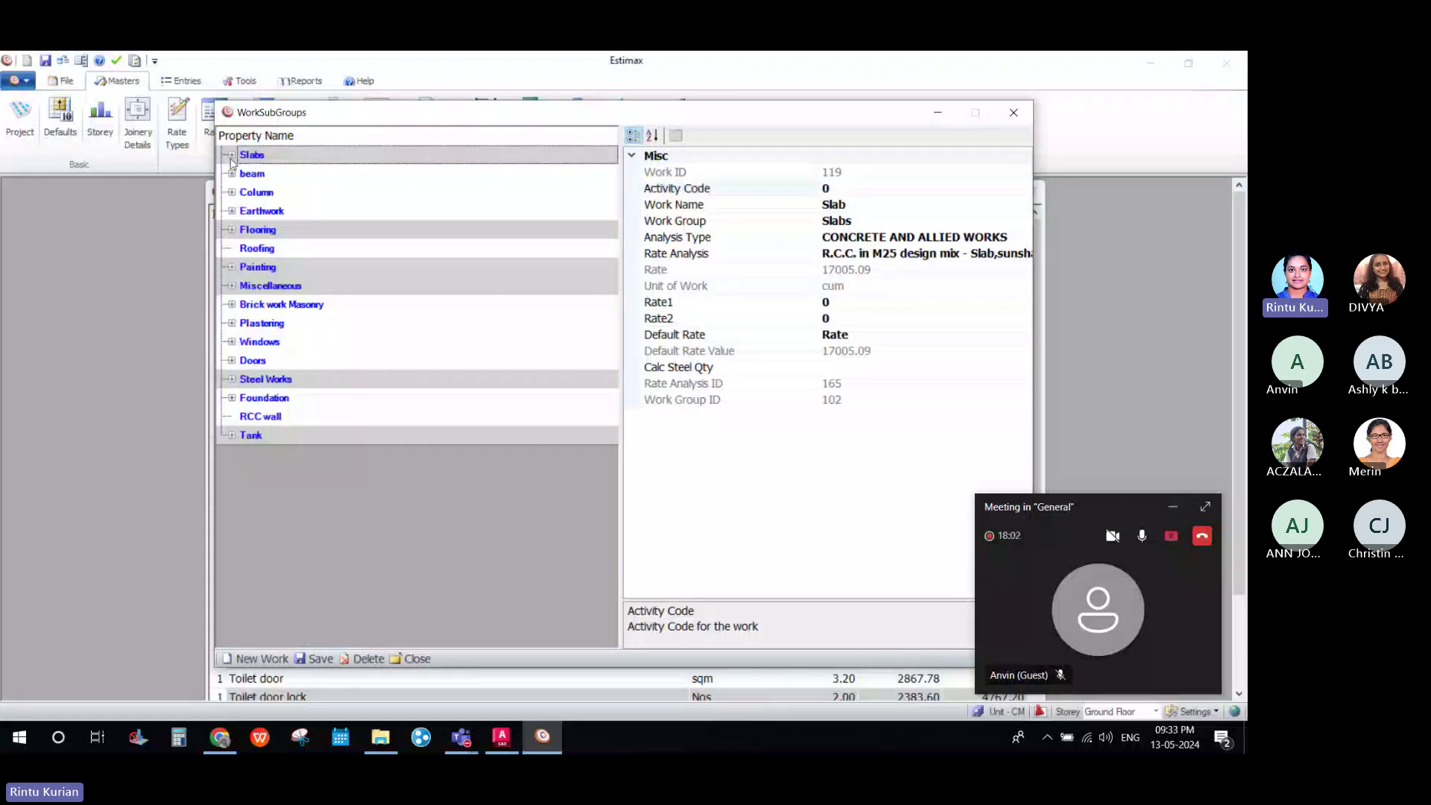
click(231, 155)
click(251, 192)
drag(817, 207, 764, 208)
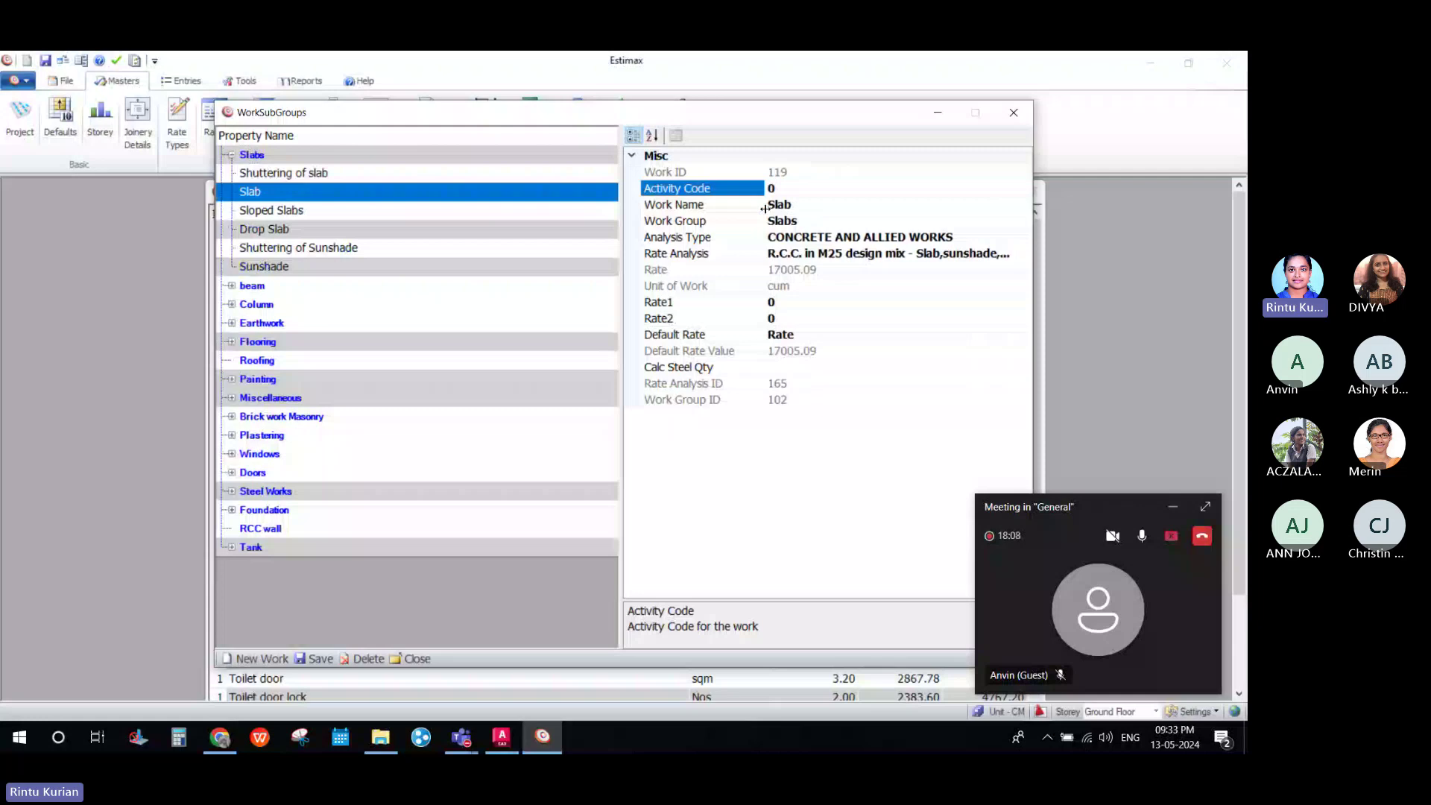
click(795, 204)
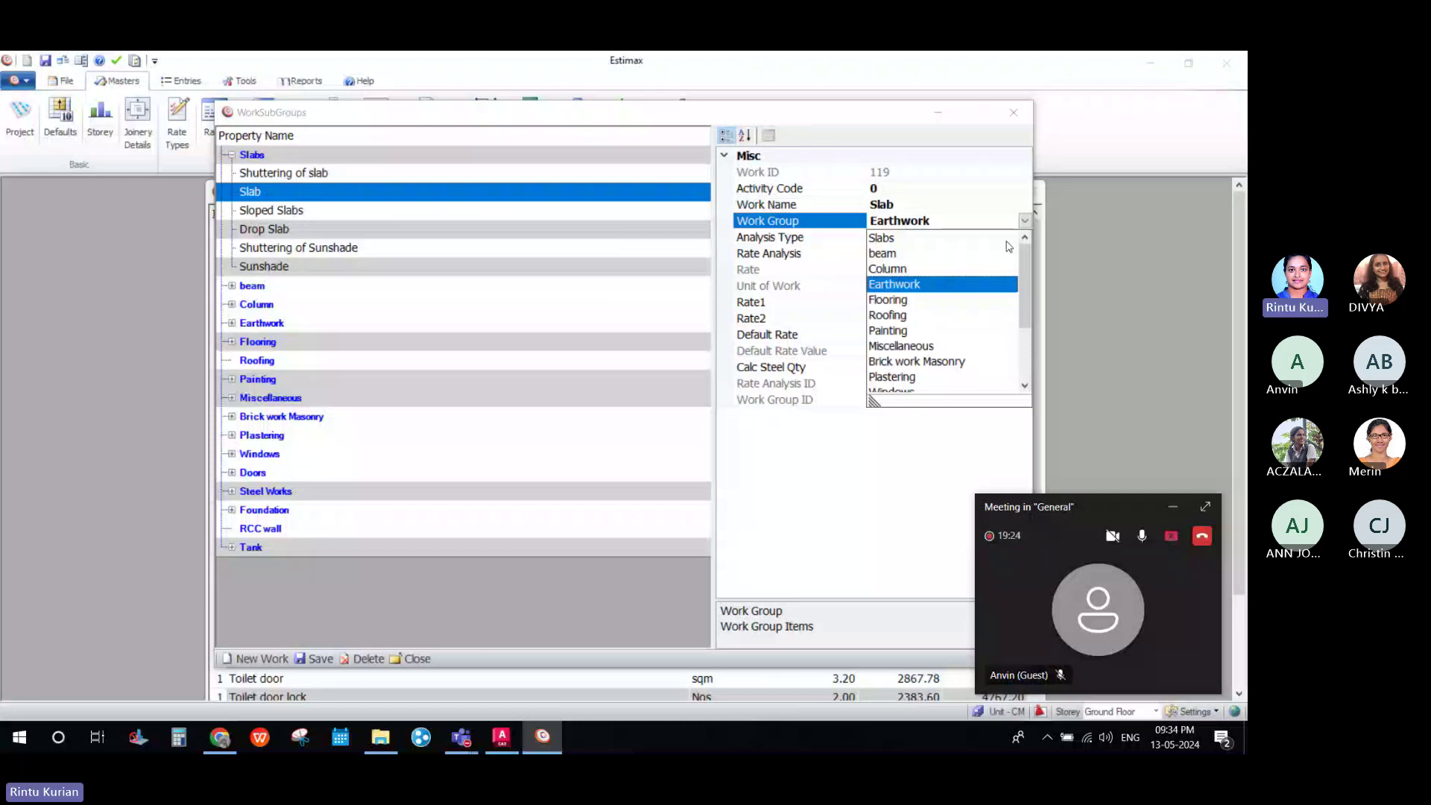
click(1026, 254)
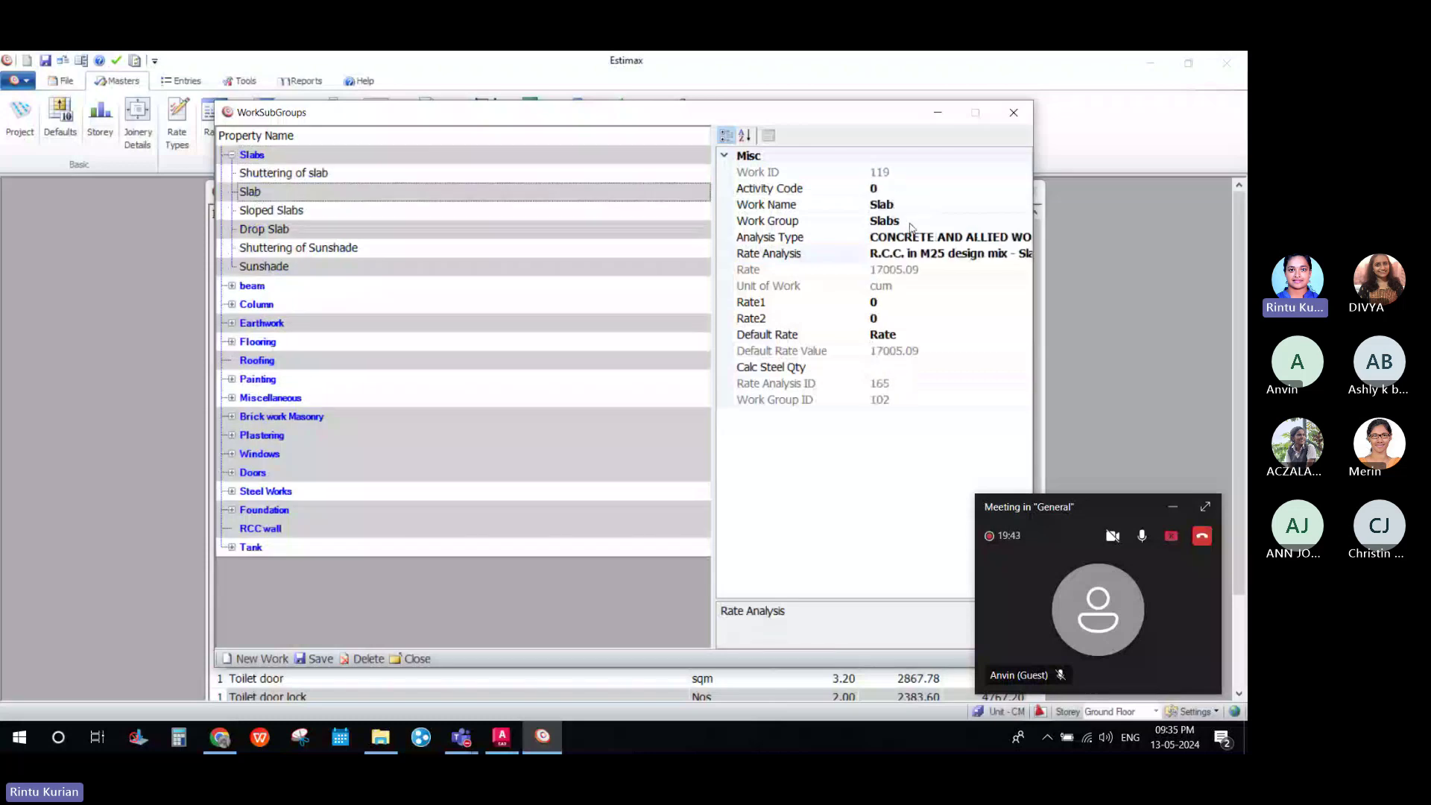
Delete the duplicate Slab work from the Column group in the work sub-groups, confirming the deletion.
click(910, 227)
click(232, 304)
click(298, 360)
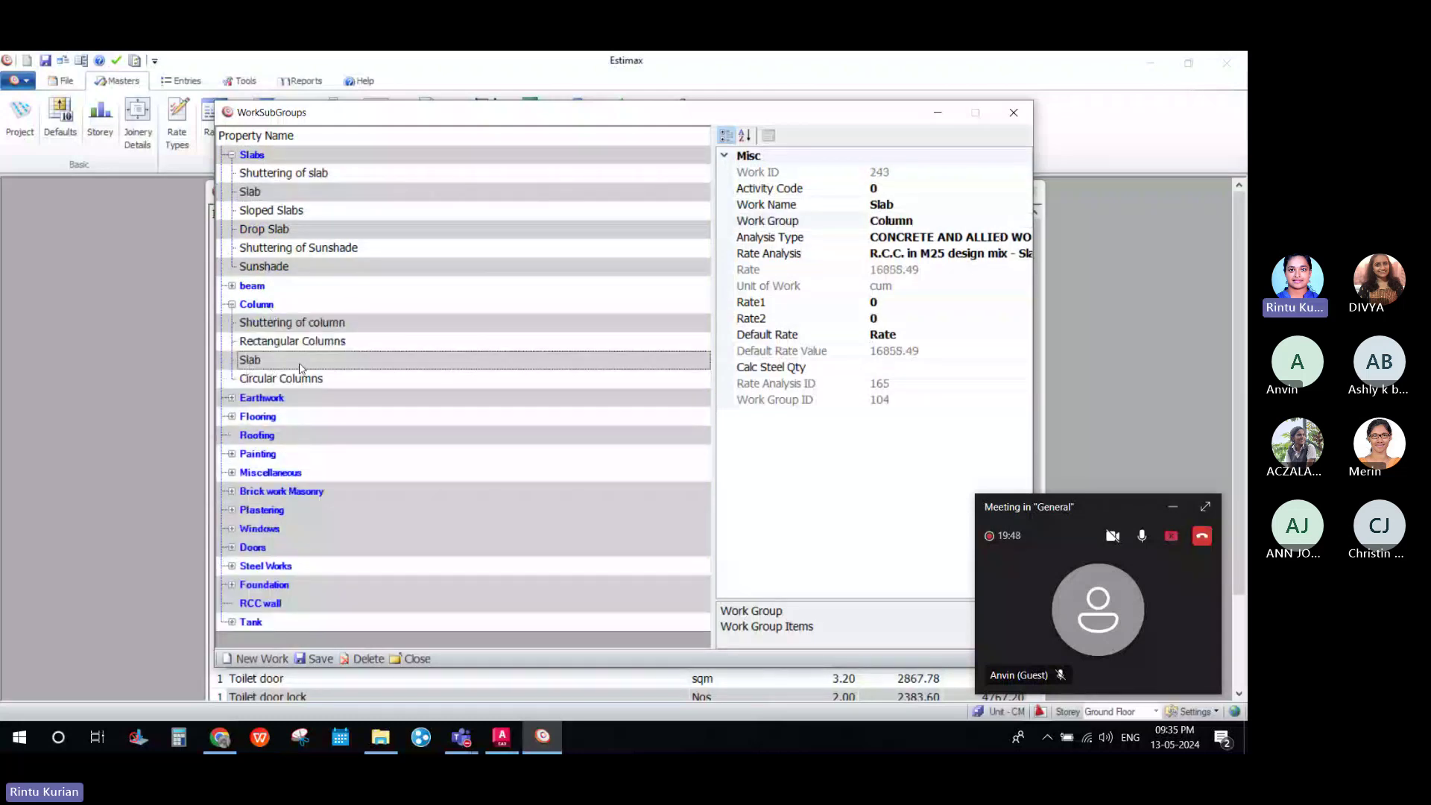
click(279, 193)
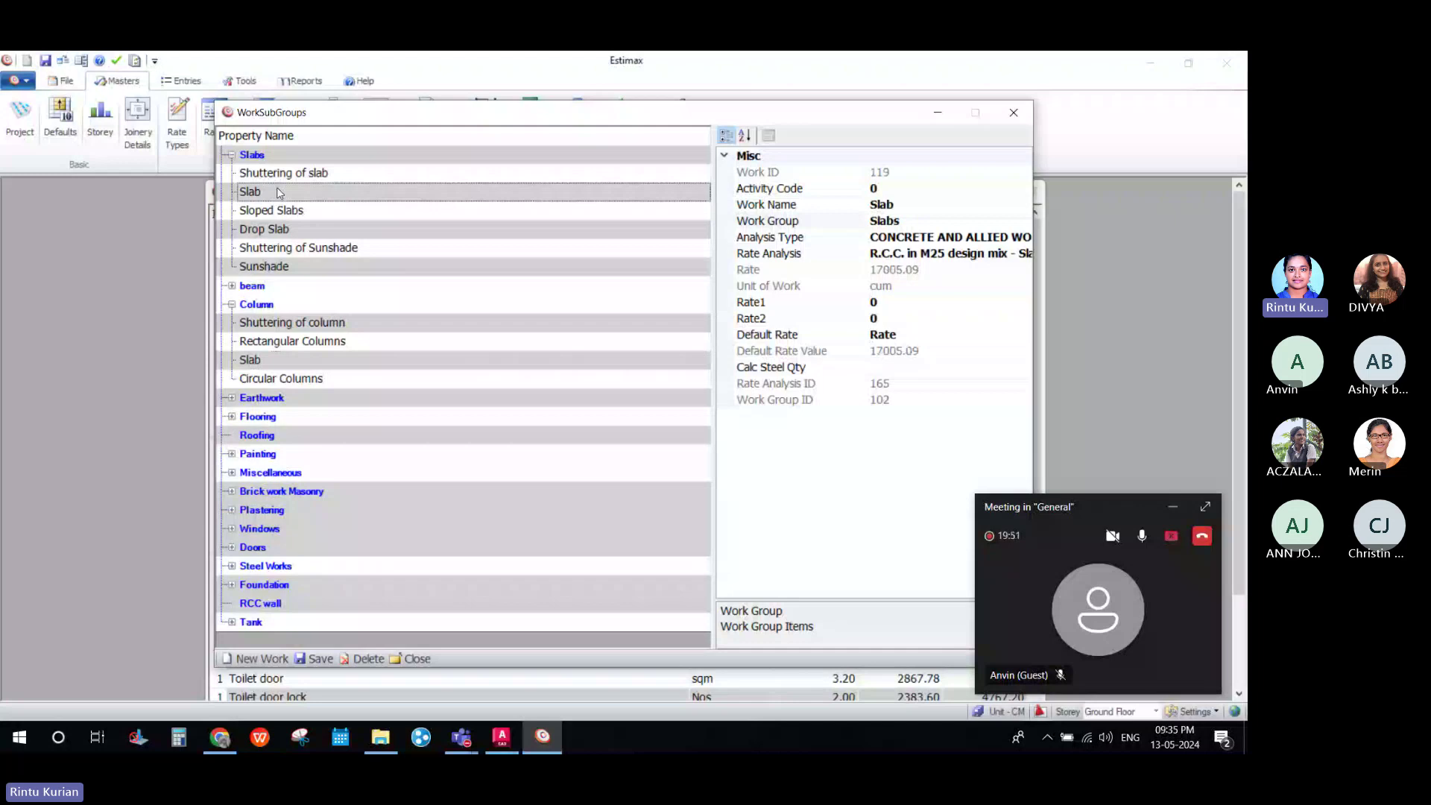
click(269, 362)
click(368, 659)
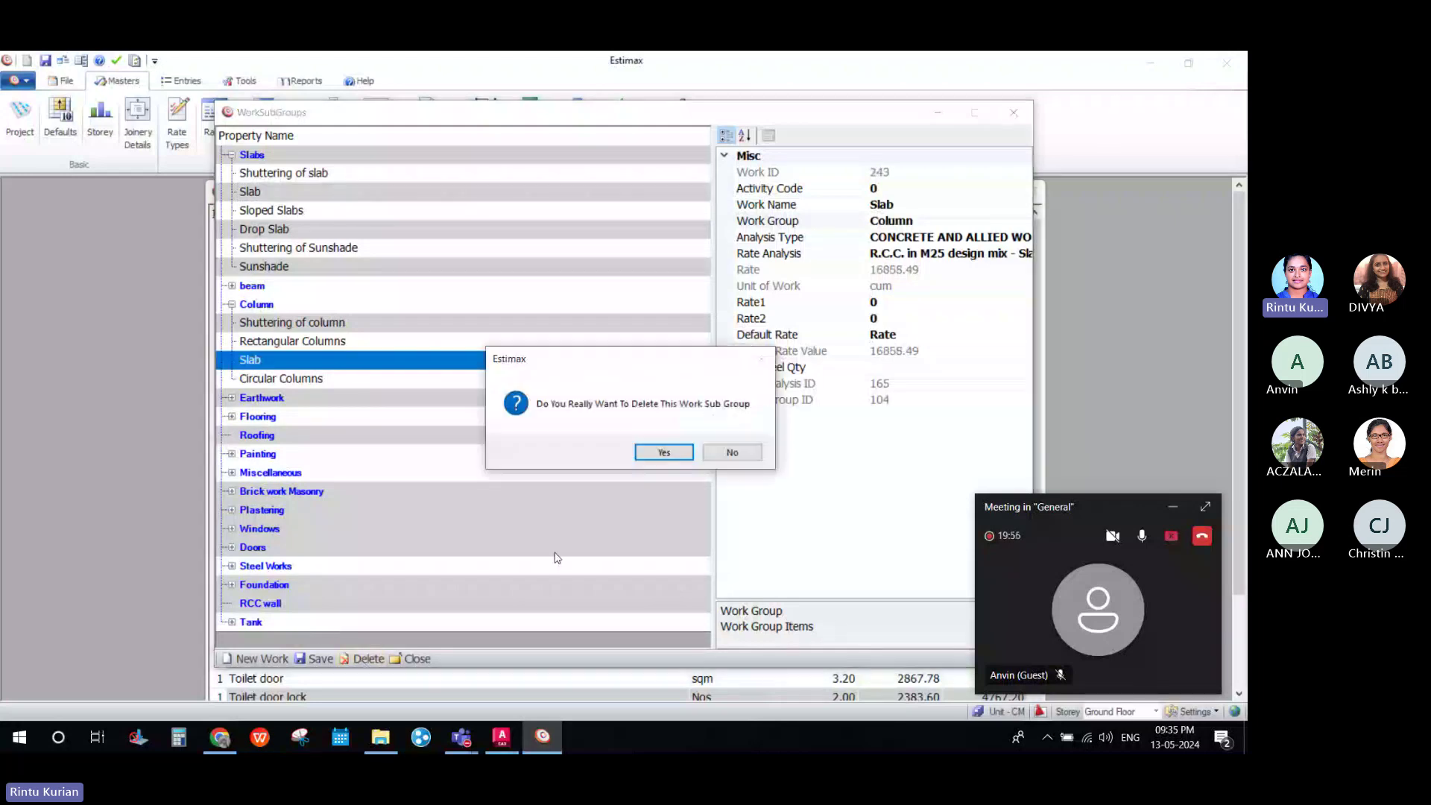
click(645, 454)
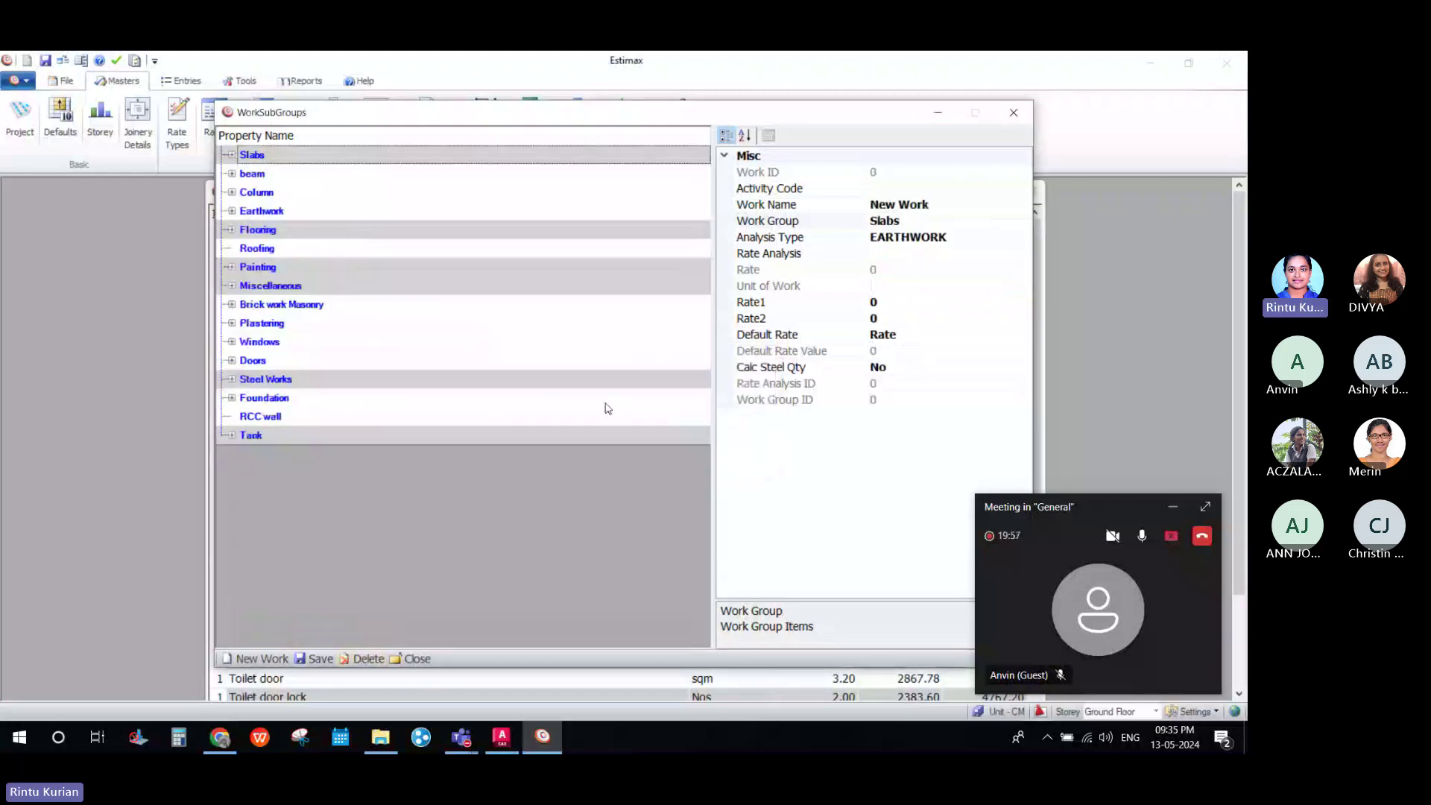
Widen the properties area, expand the Slabs group and start a new work, checking its work name and work group fields.
click(232, 155)
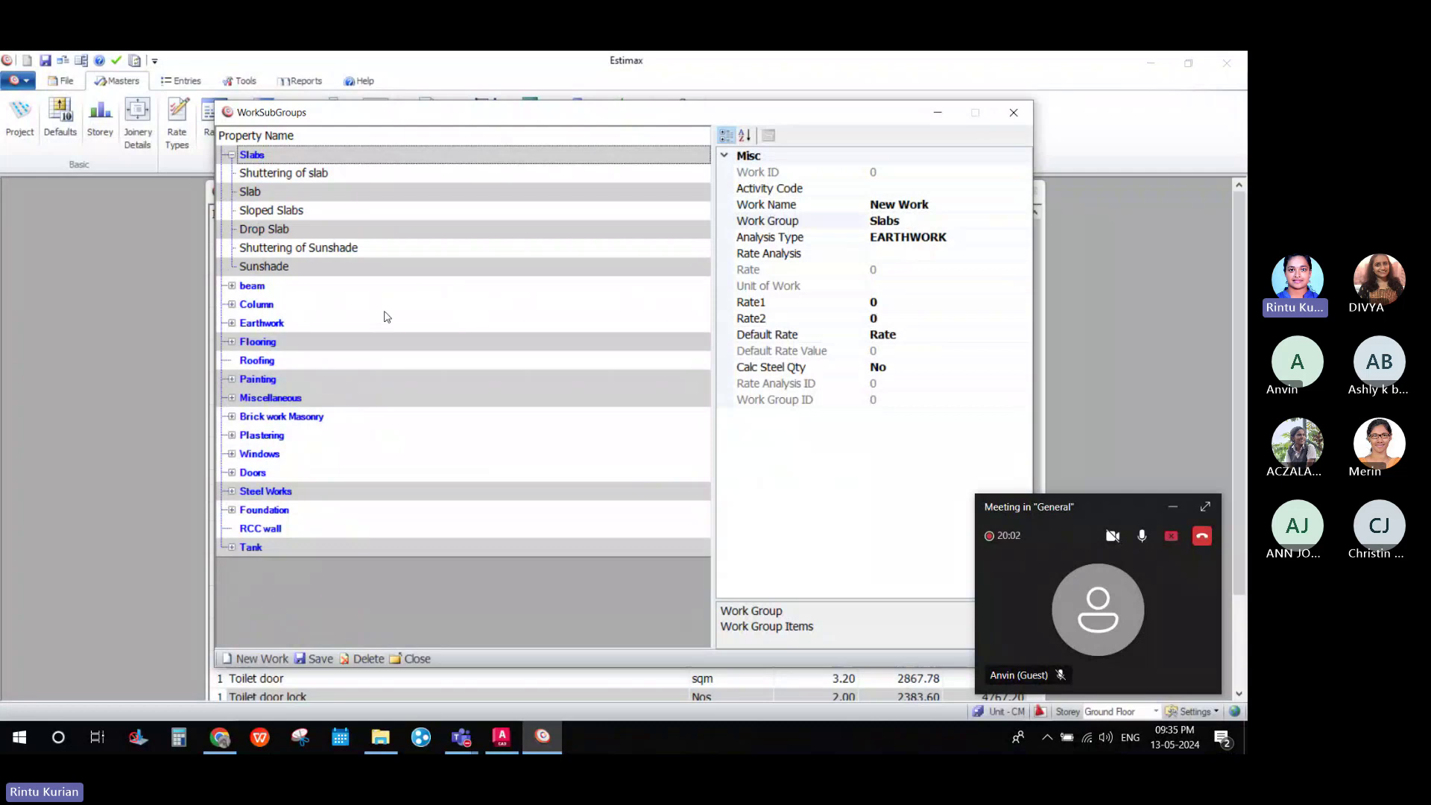
click(232, 154)
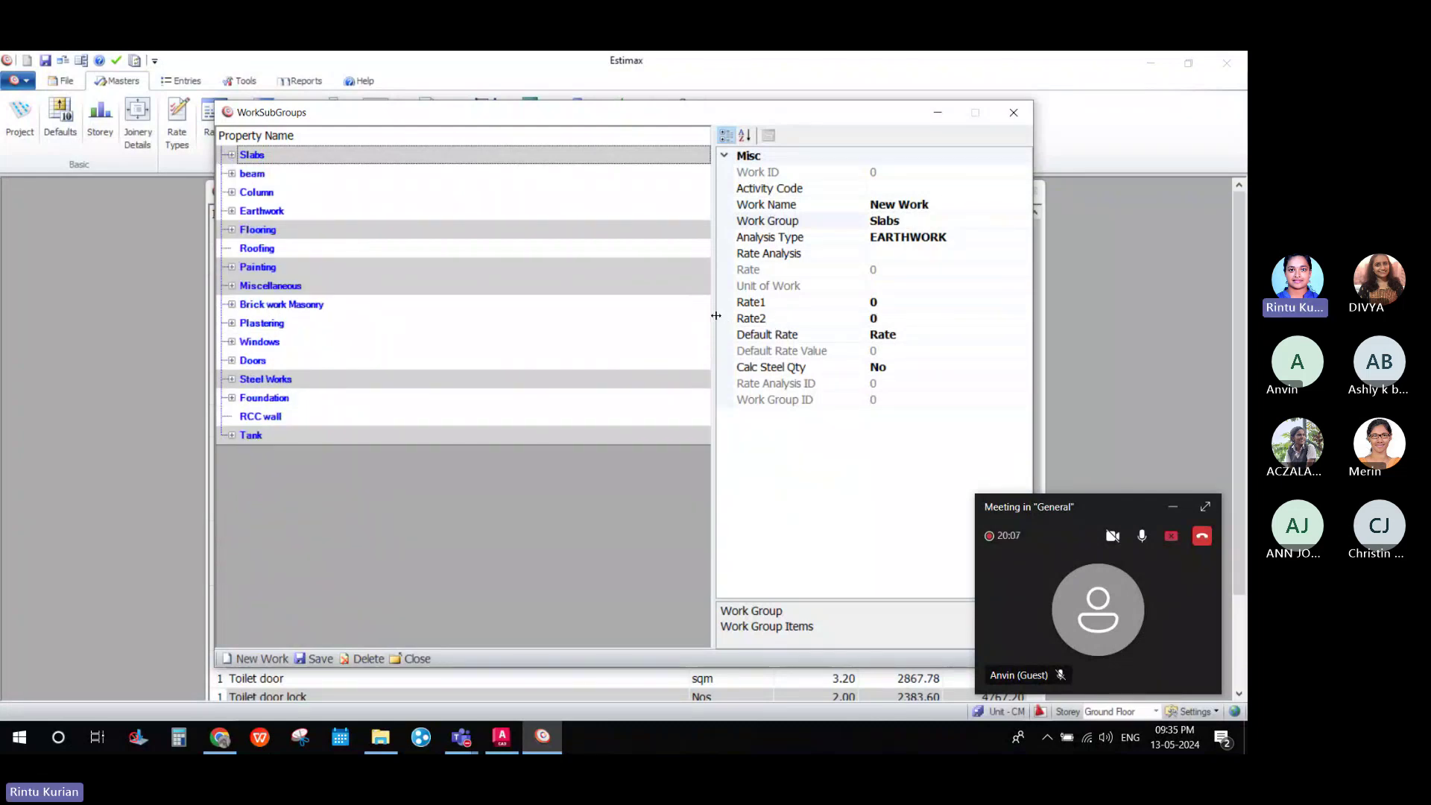
drag(713, 328, 602, 328)
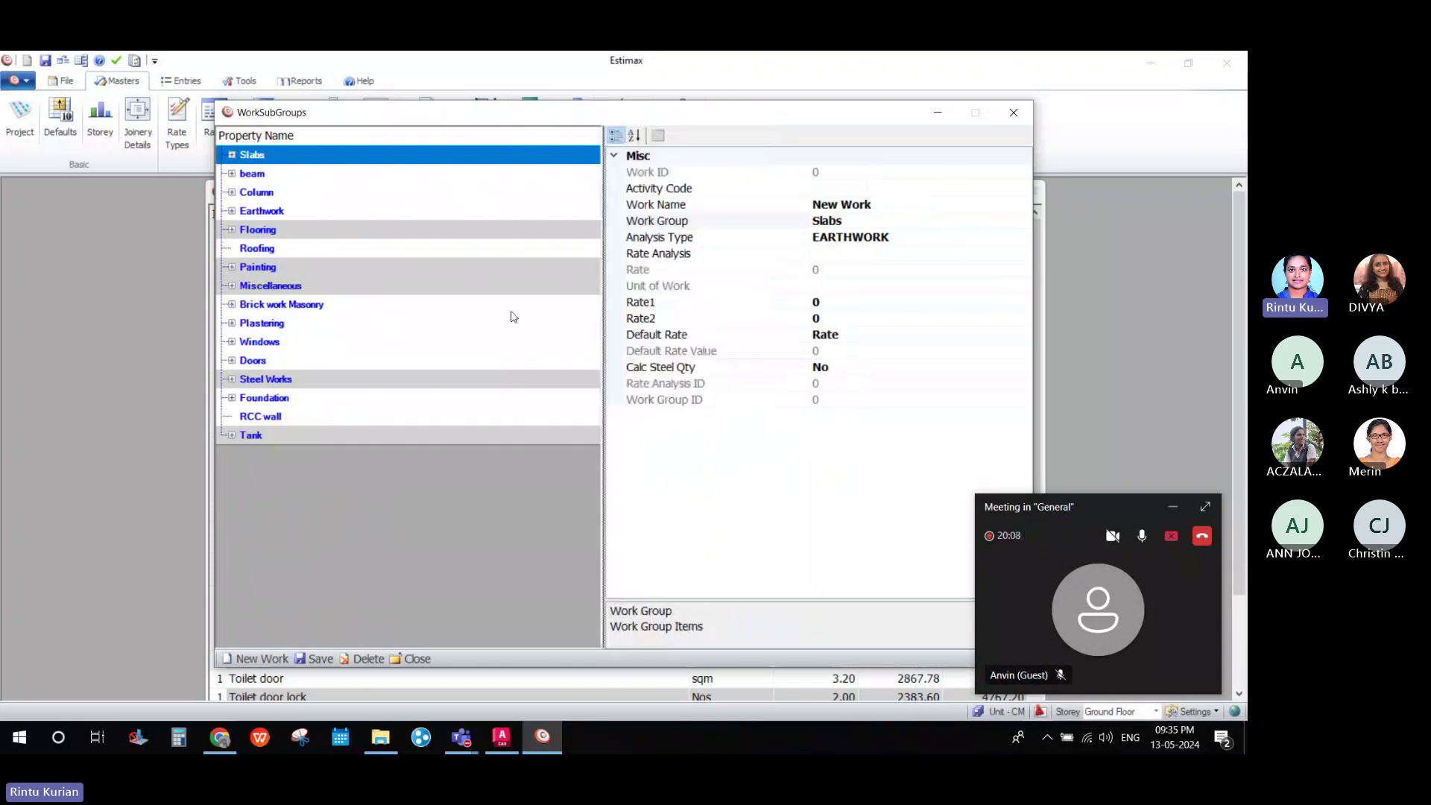
click(232, 155)
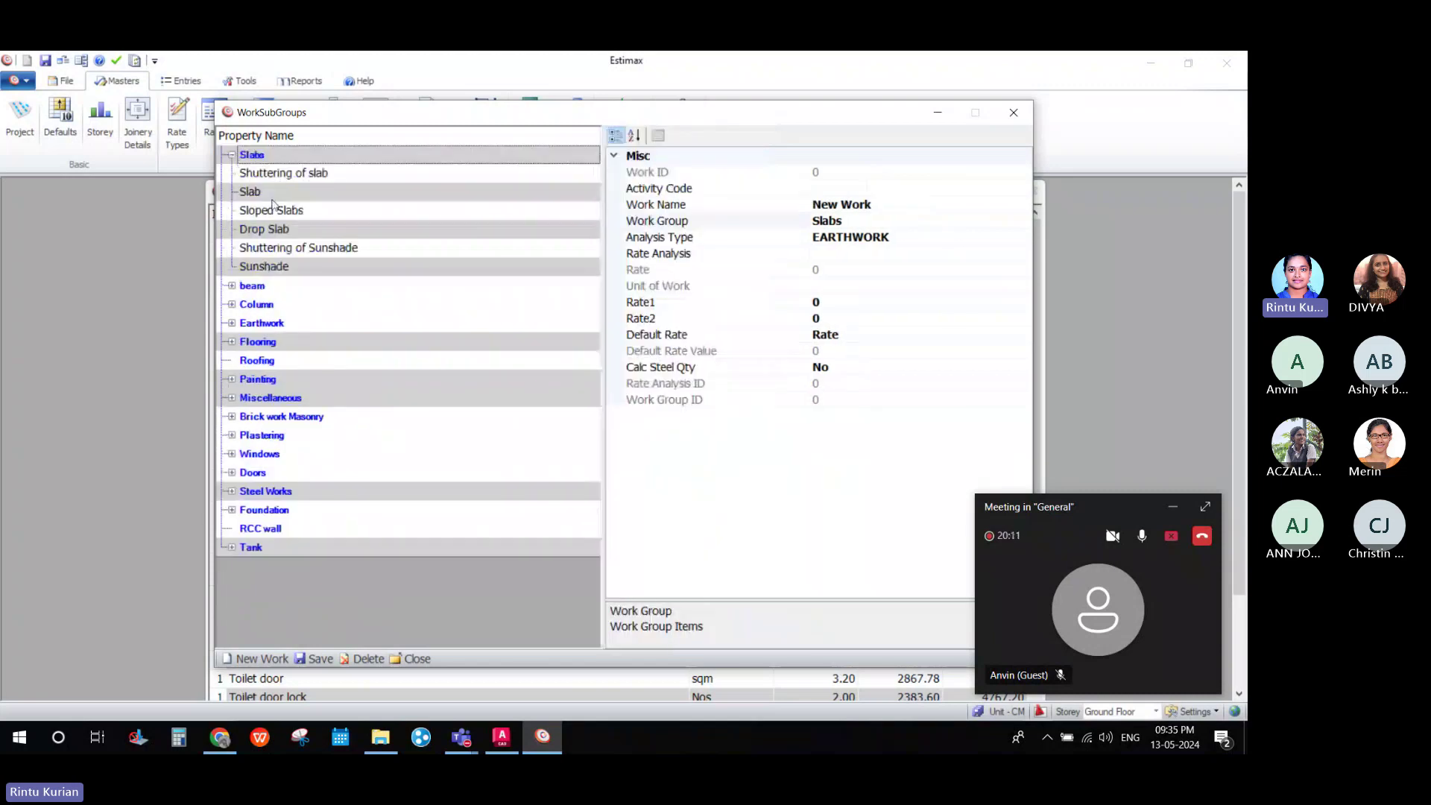
click(226, 662)
click(823, 203)
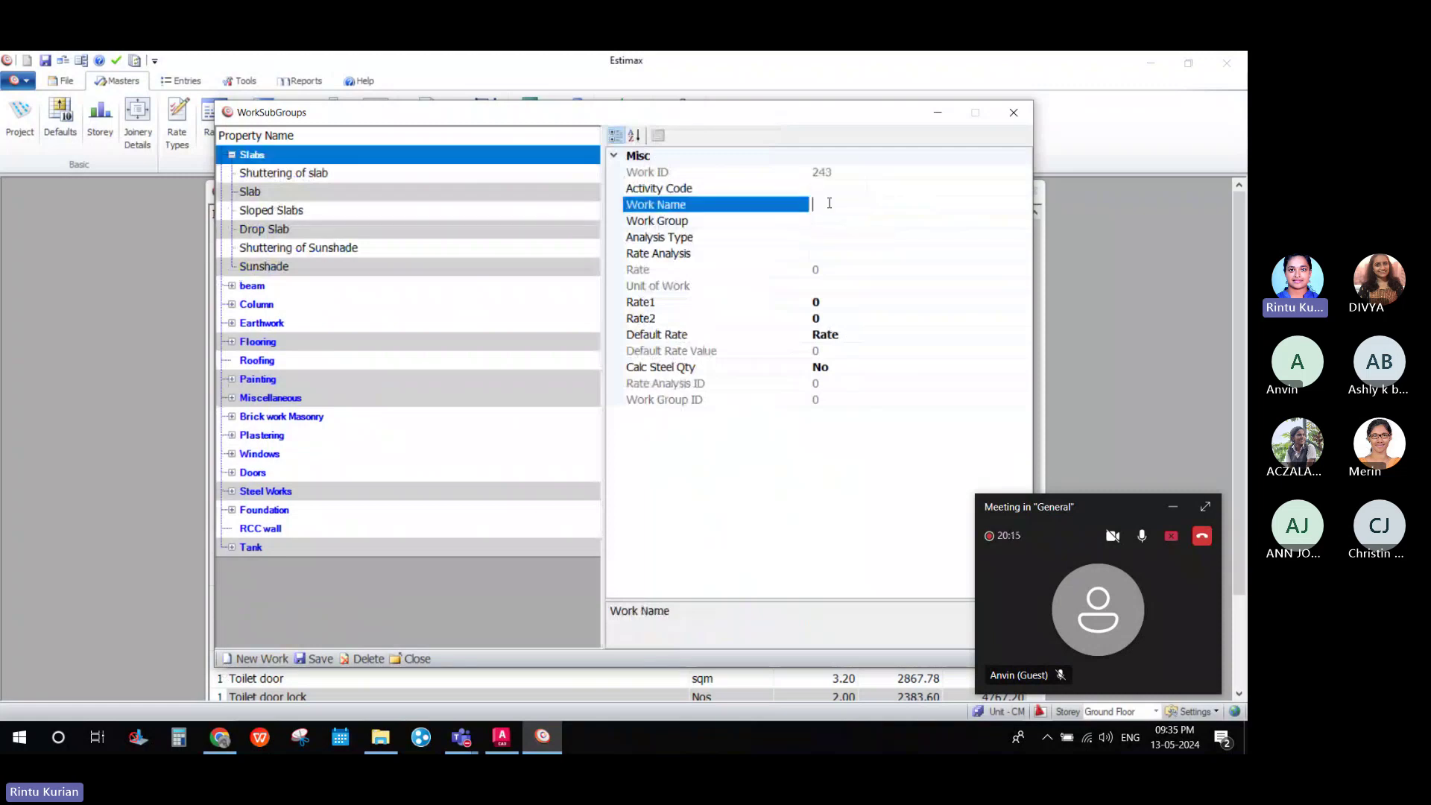
click(819, 223)
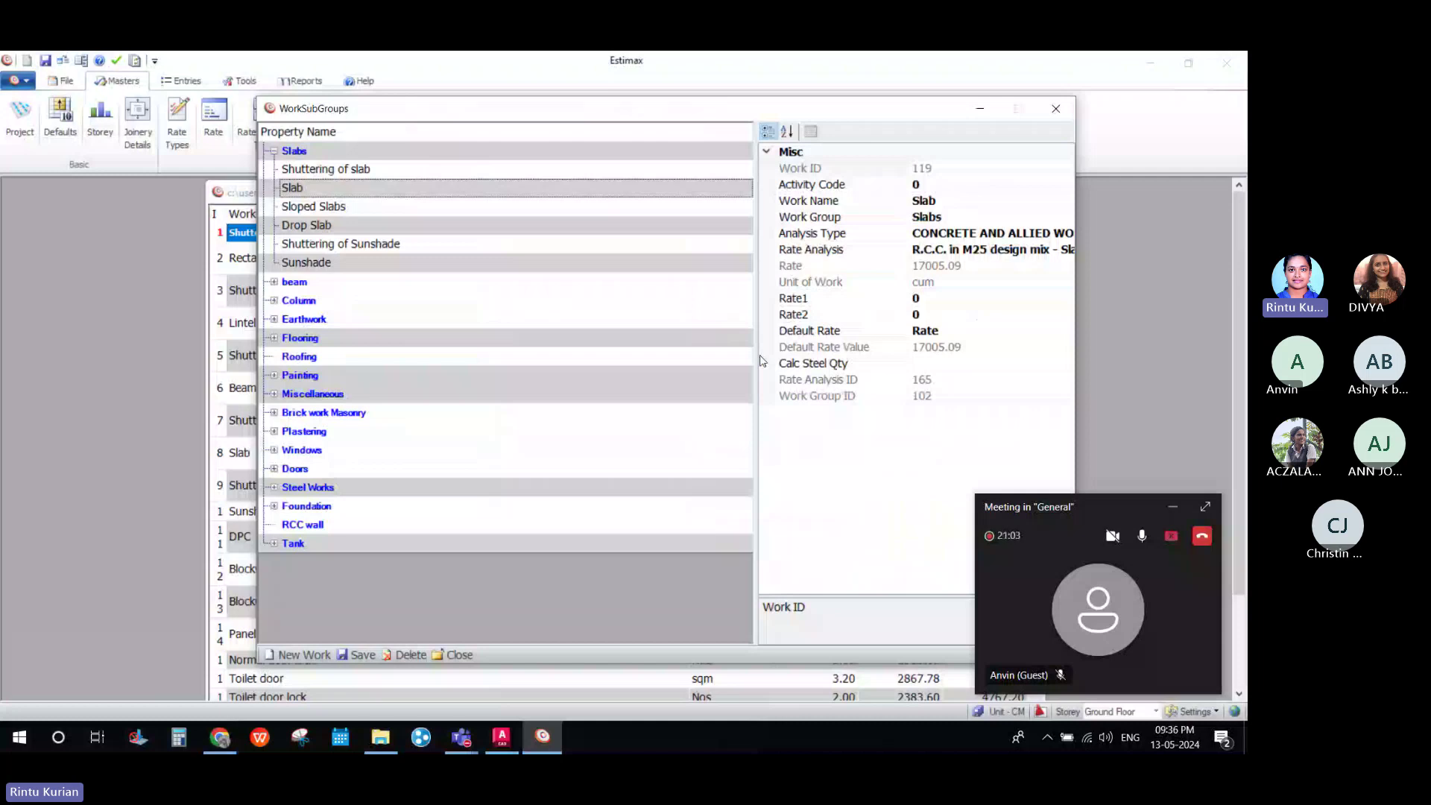
Try Masonry Work with a rubble masonry rate analysis for the Slab work, check Rate1 and Rate2, and choose Rate as default rate.
drag(760, 360, 583, 361)
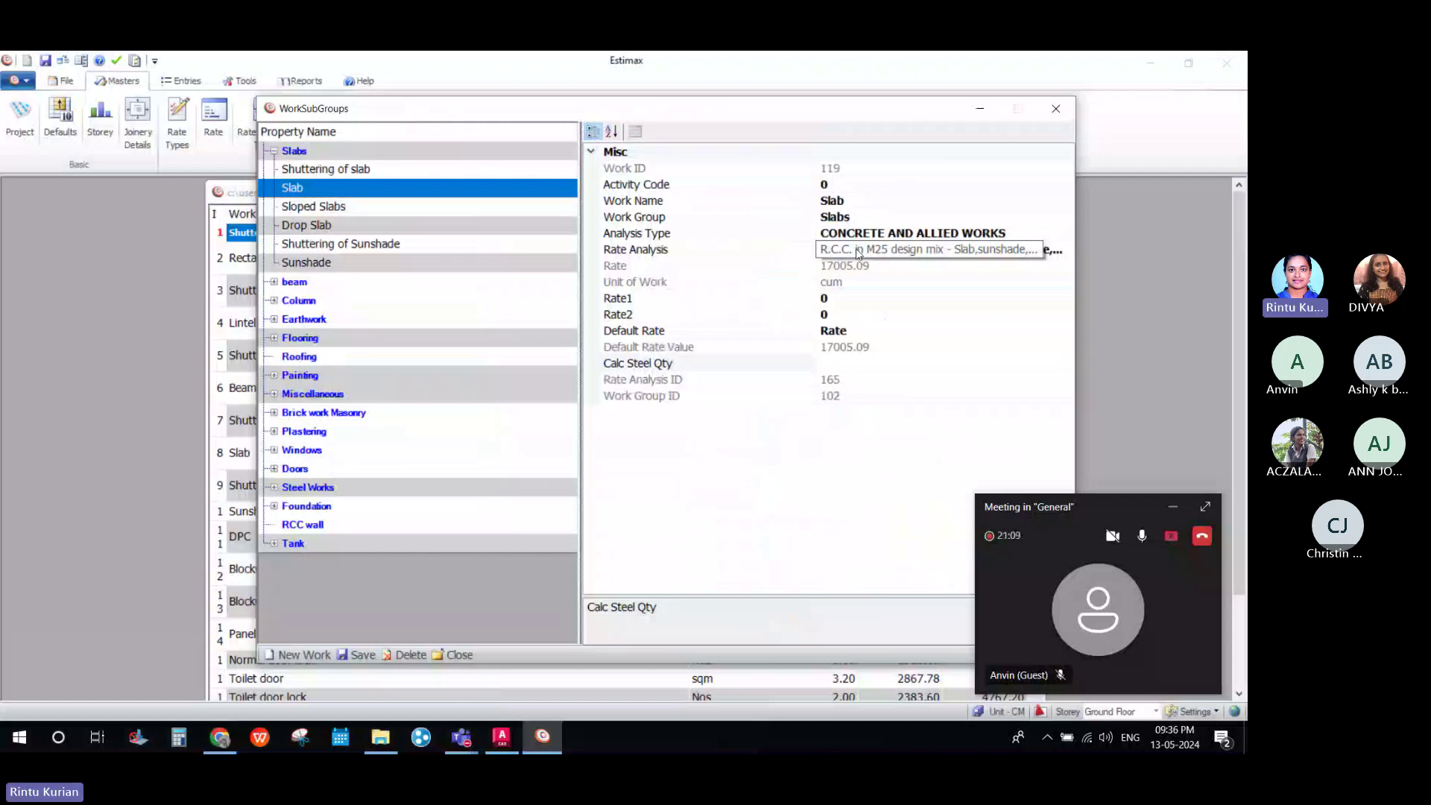
click(1066, 249)
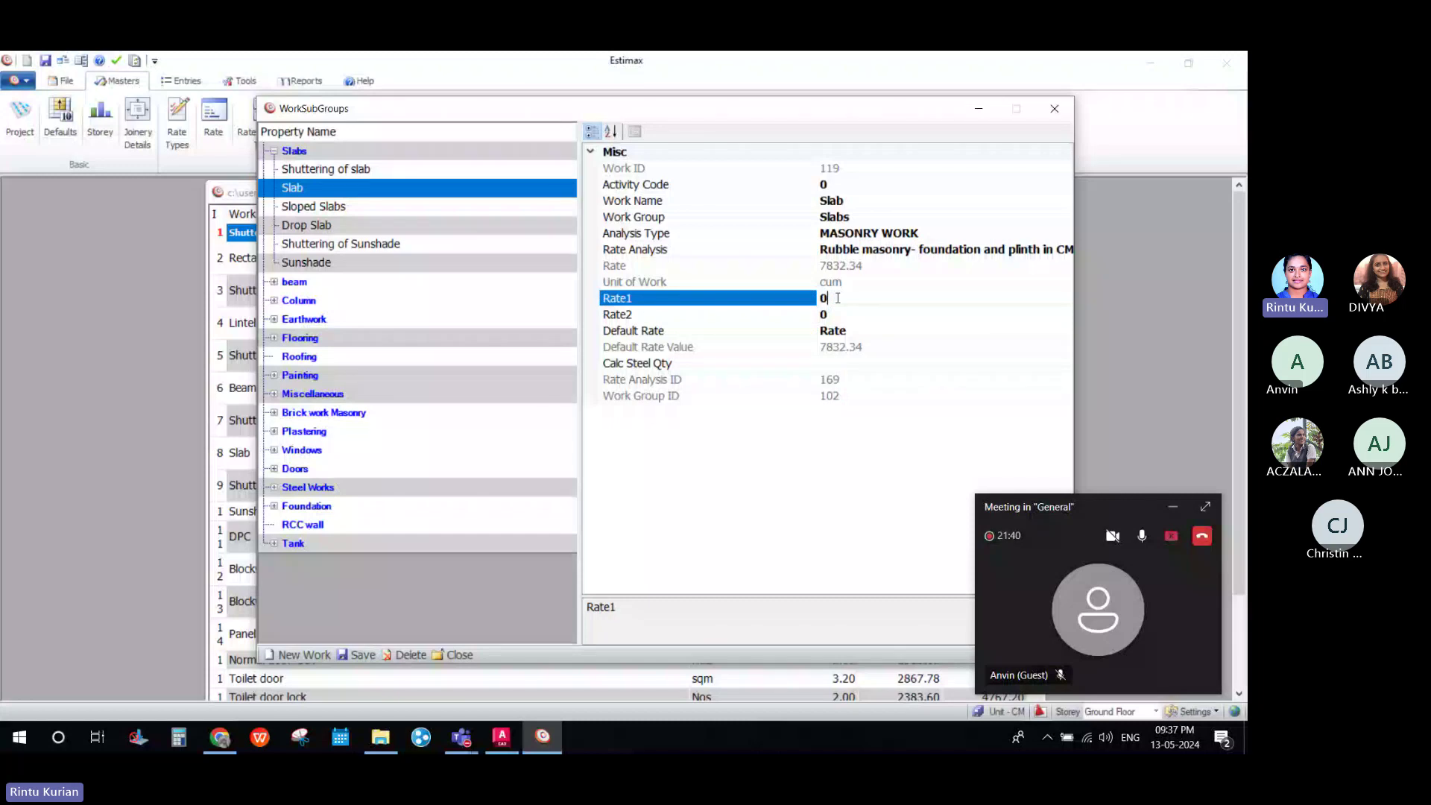
key(Down)
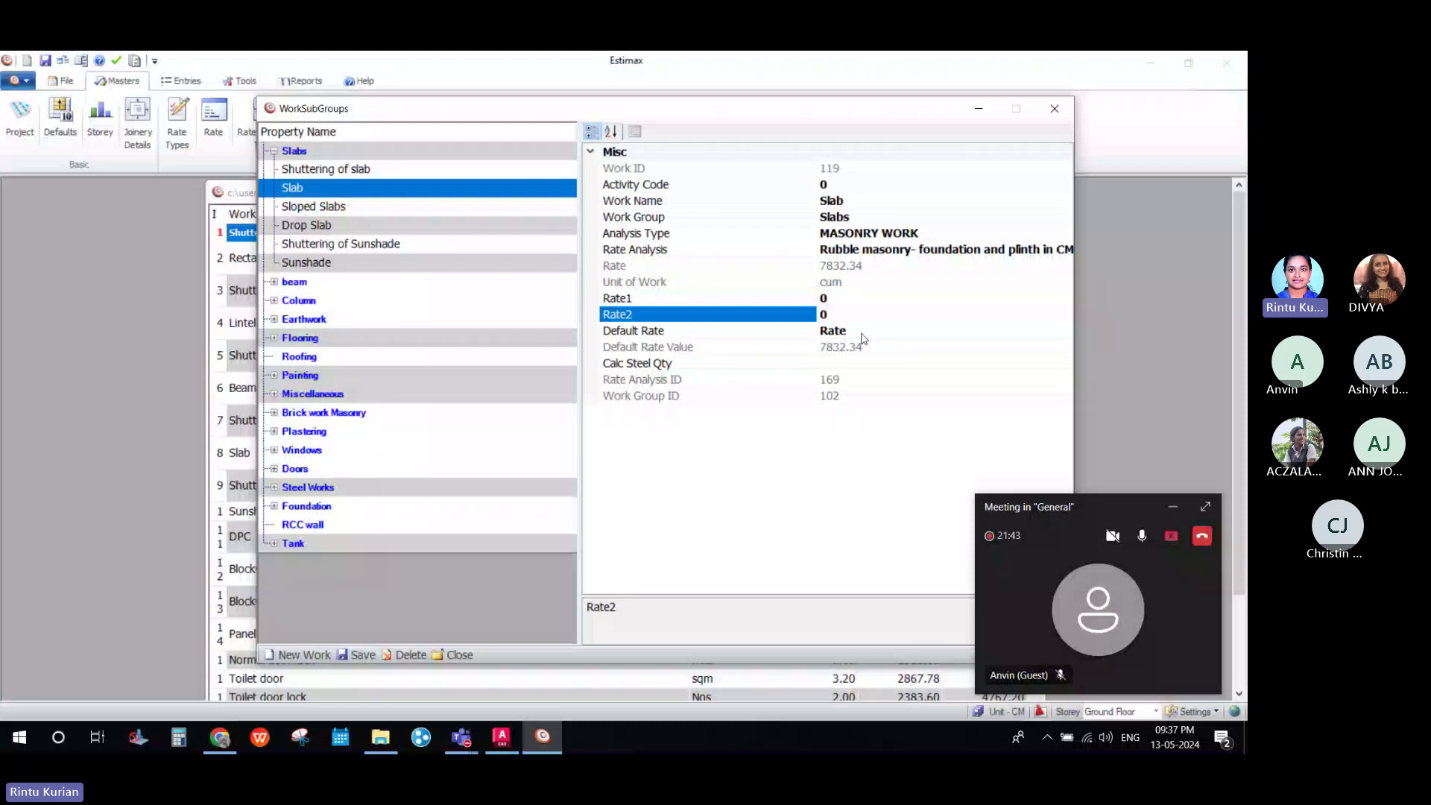
click(862, 332)
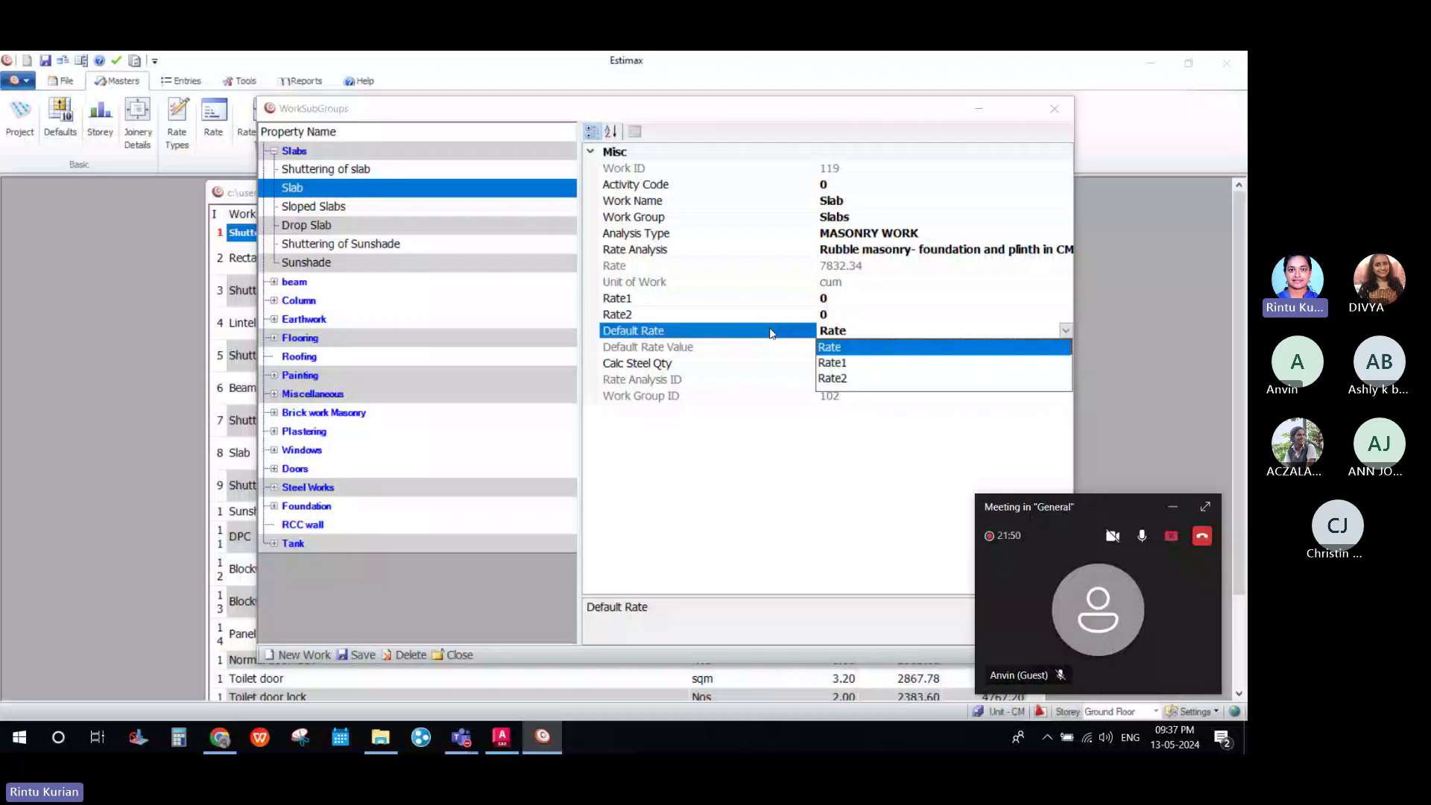
click(844, 349)
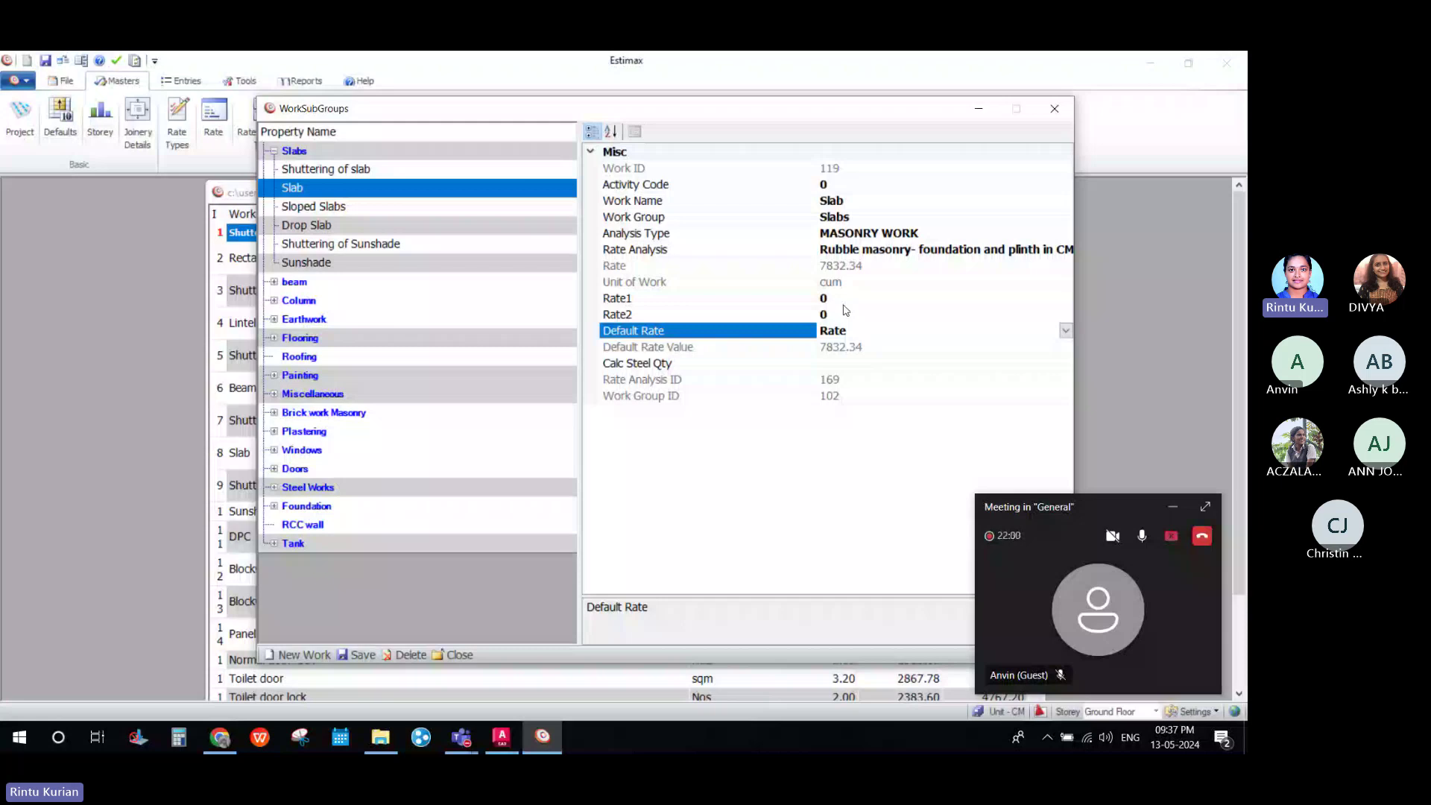
click(1026, 359)
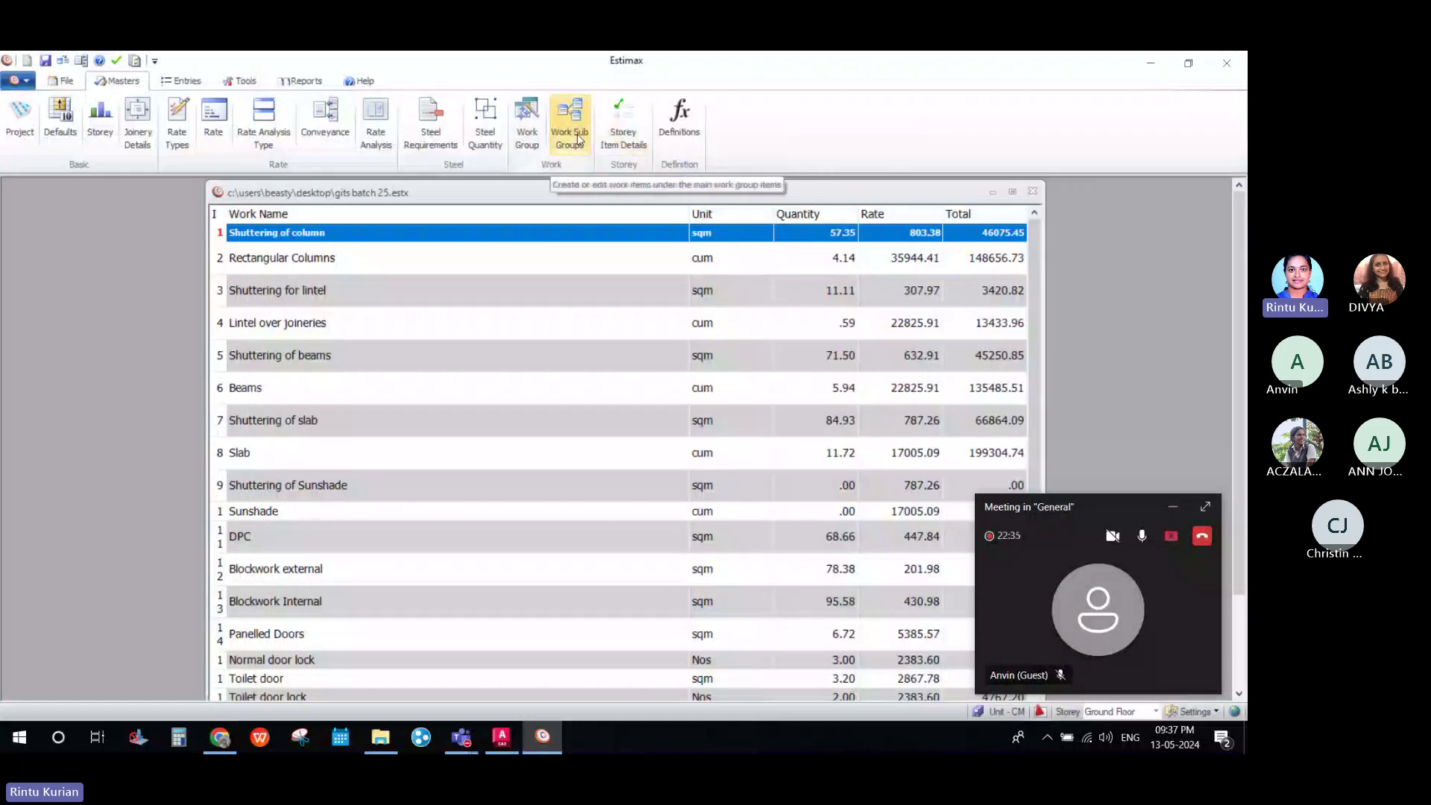
Review the work sub-groups and the work groups lists once more and close both.
click(569, 135)
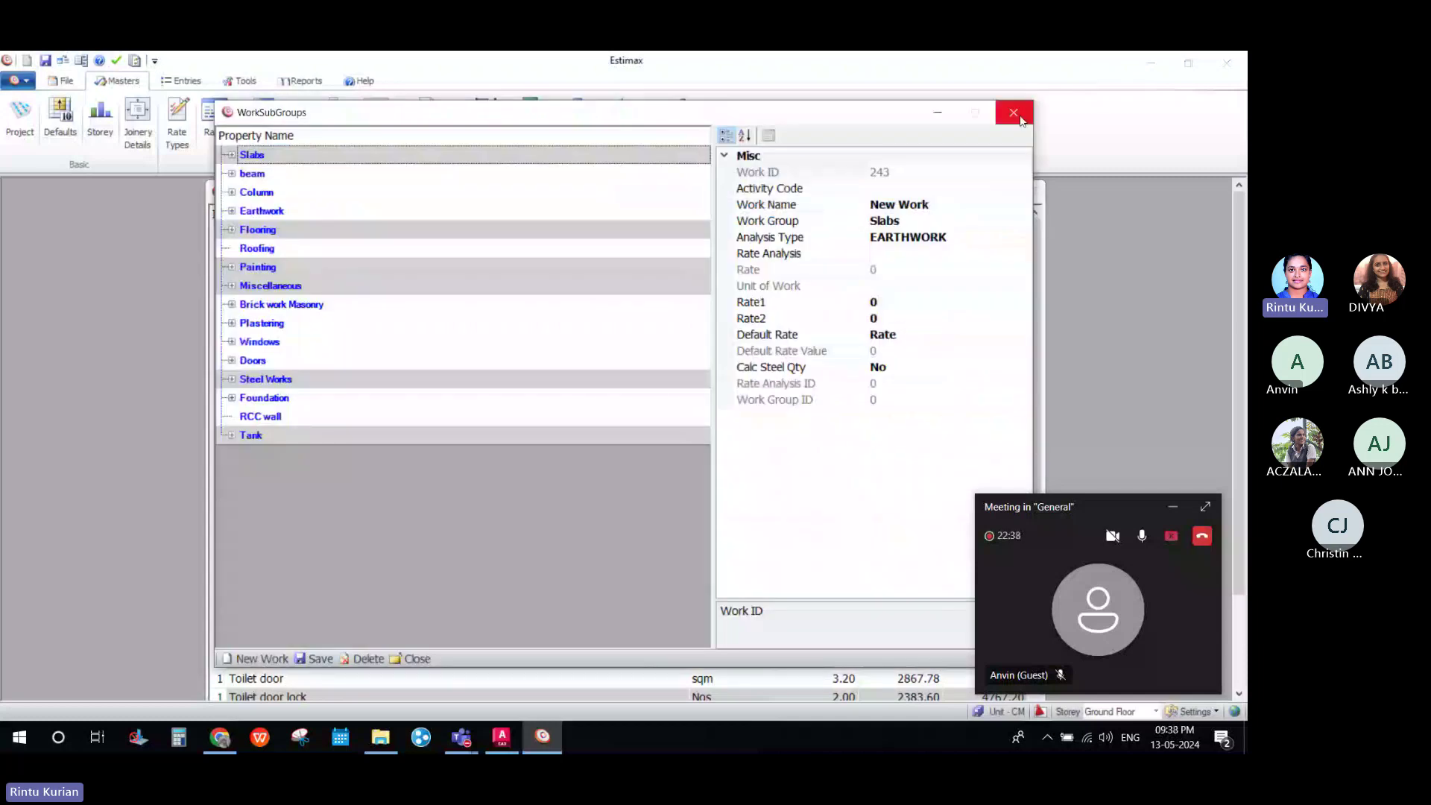
click(1016, 114)
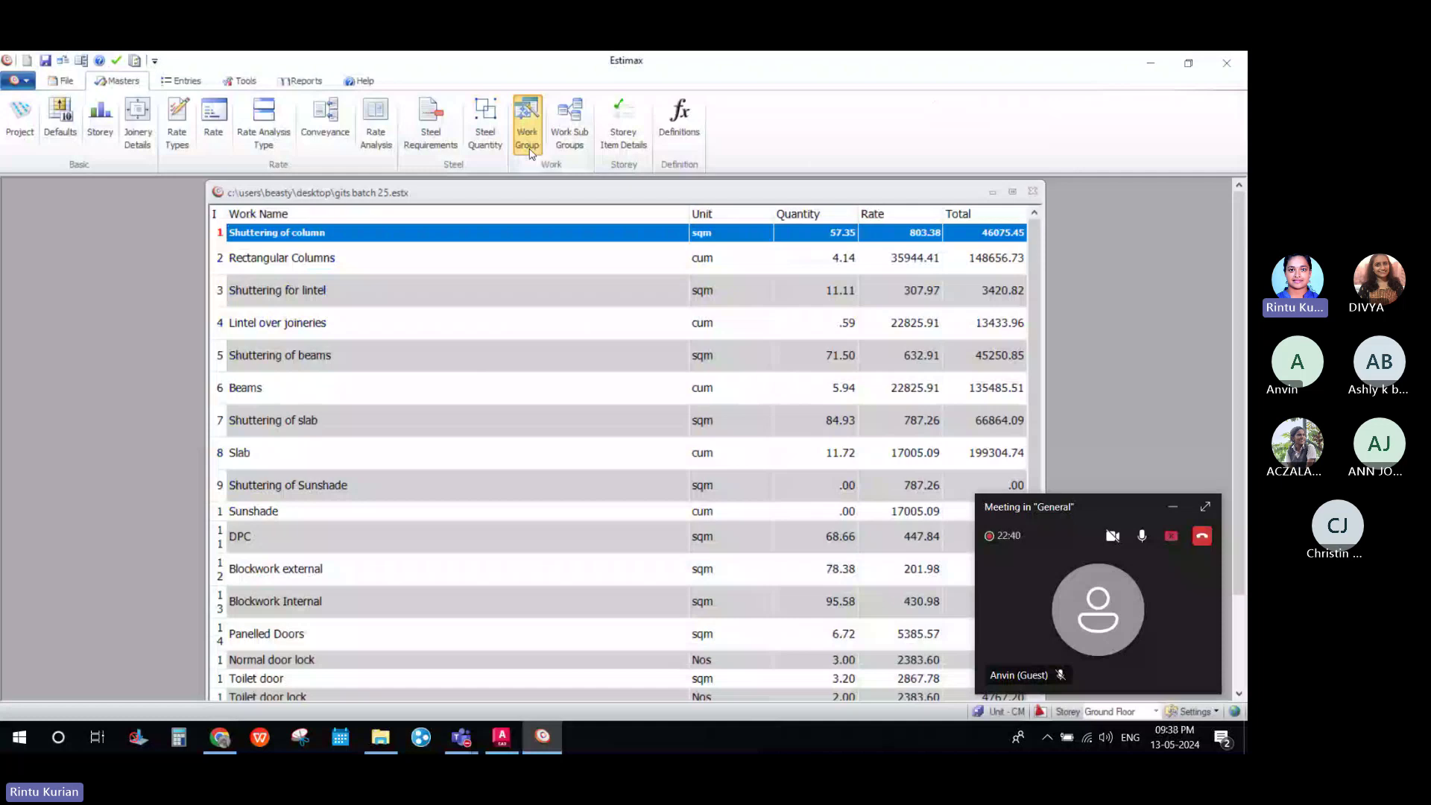
click(530, 151)
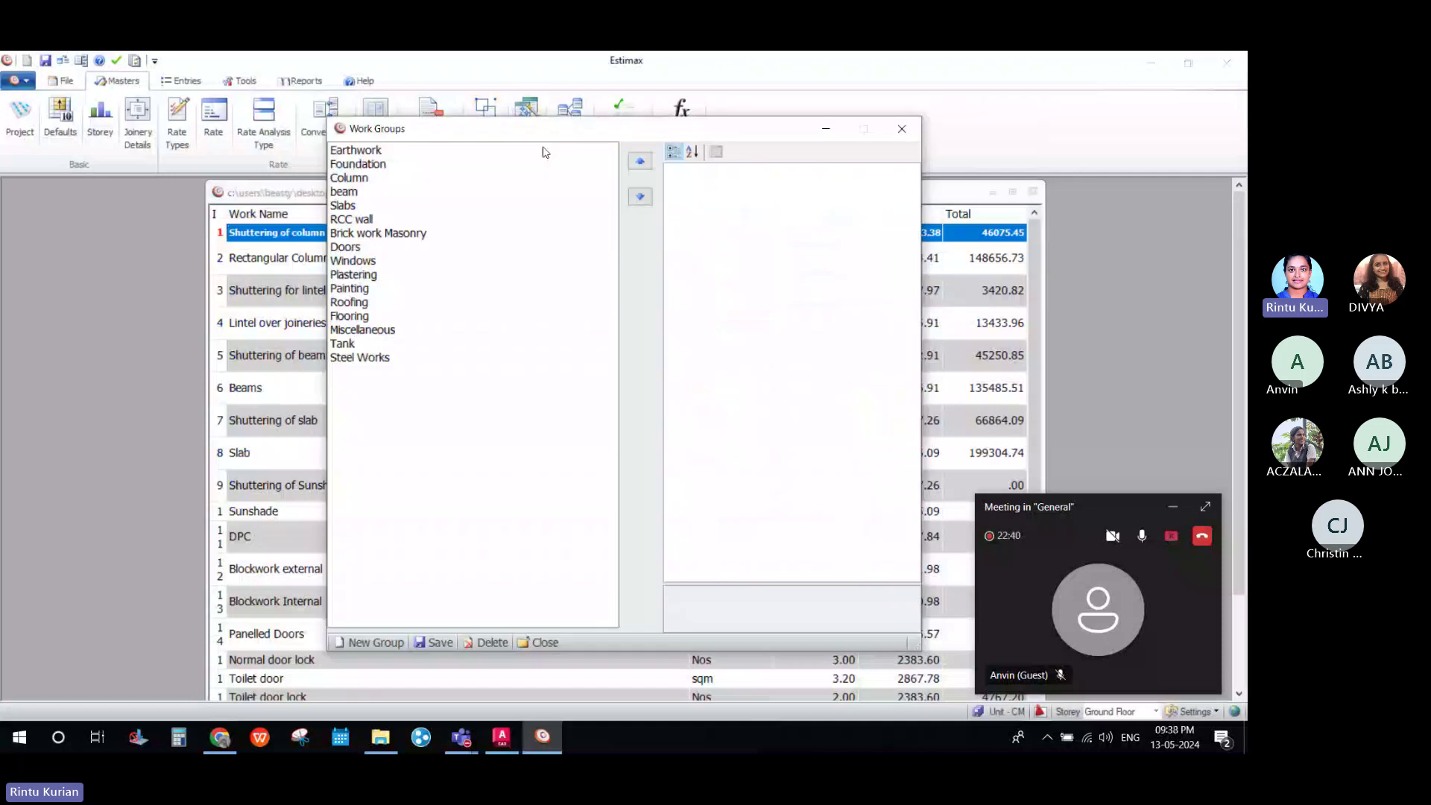
click(902, 129)
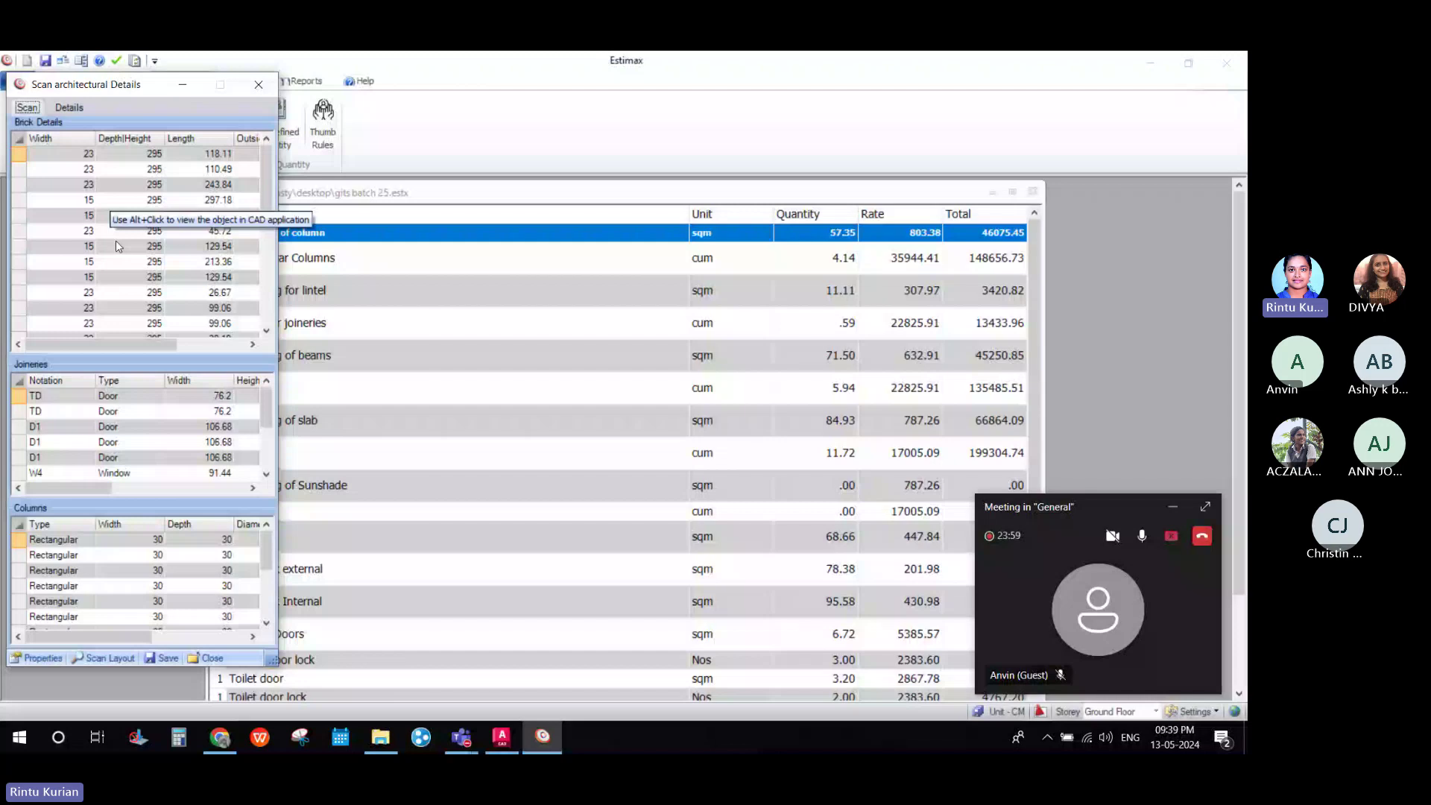
Examine the brick details in the scanned architectural drawing data and open the definitions.
click(59, 170)
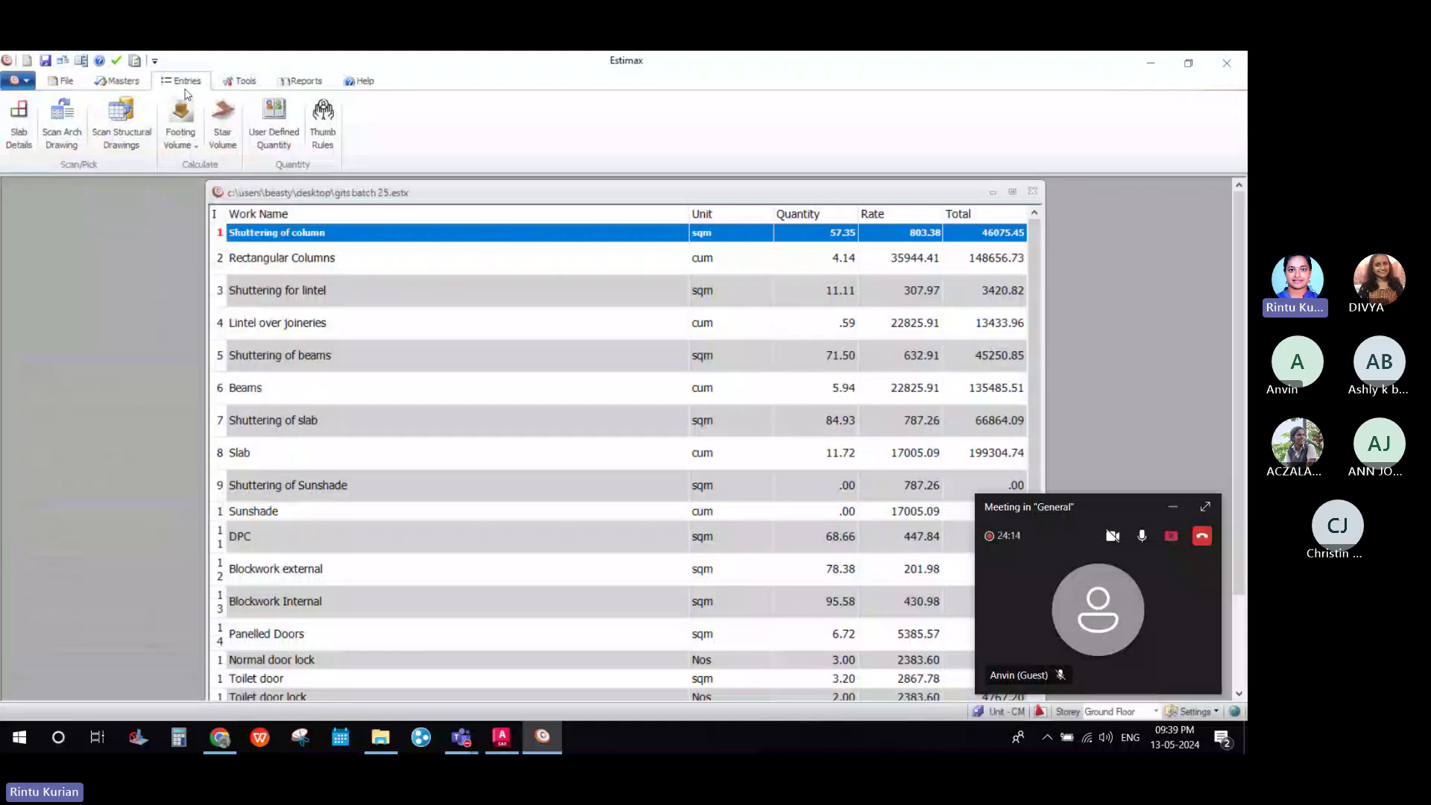
scroll(186, 94, up, 1)
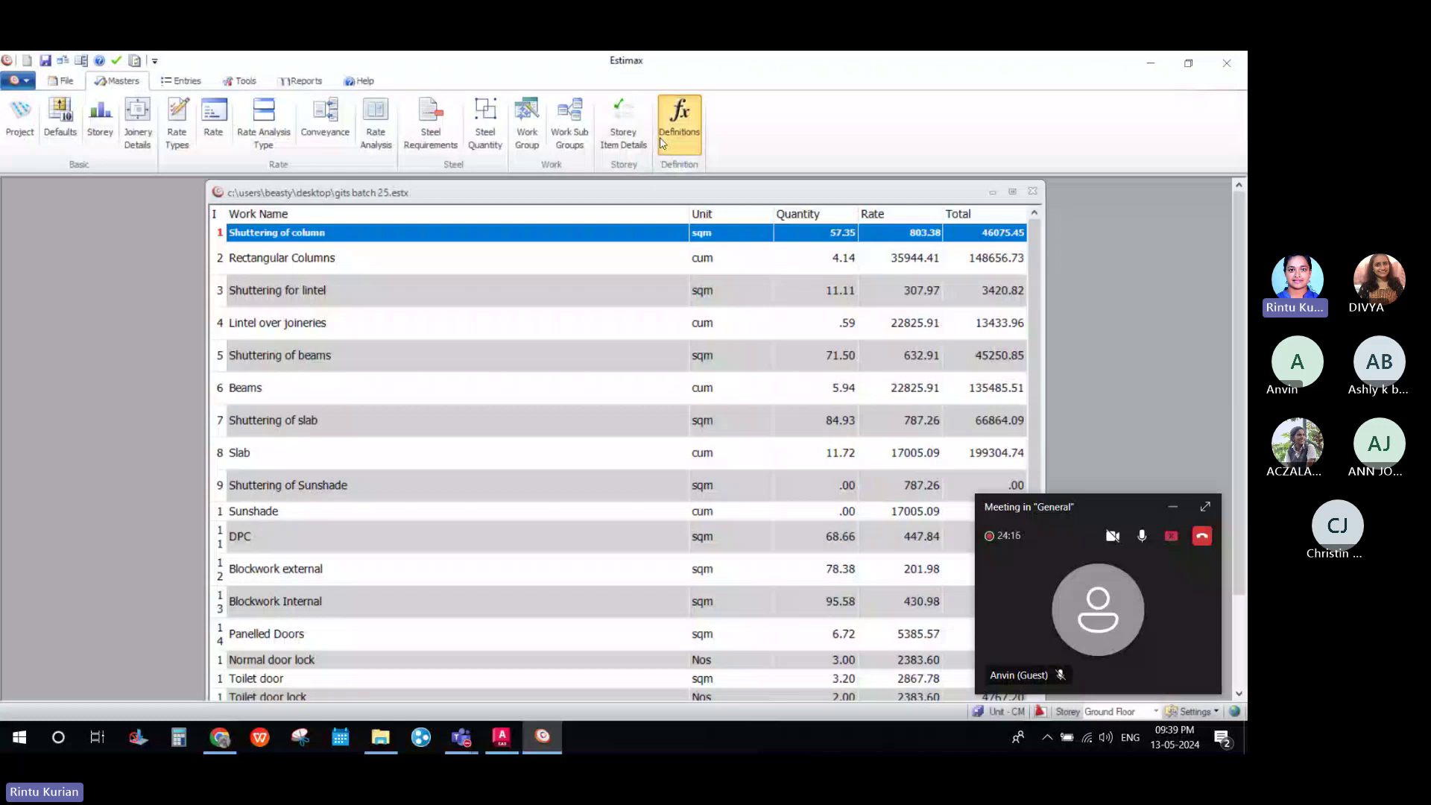
click(660, 143)
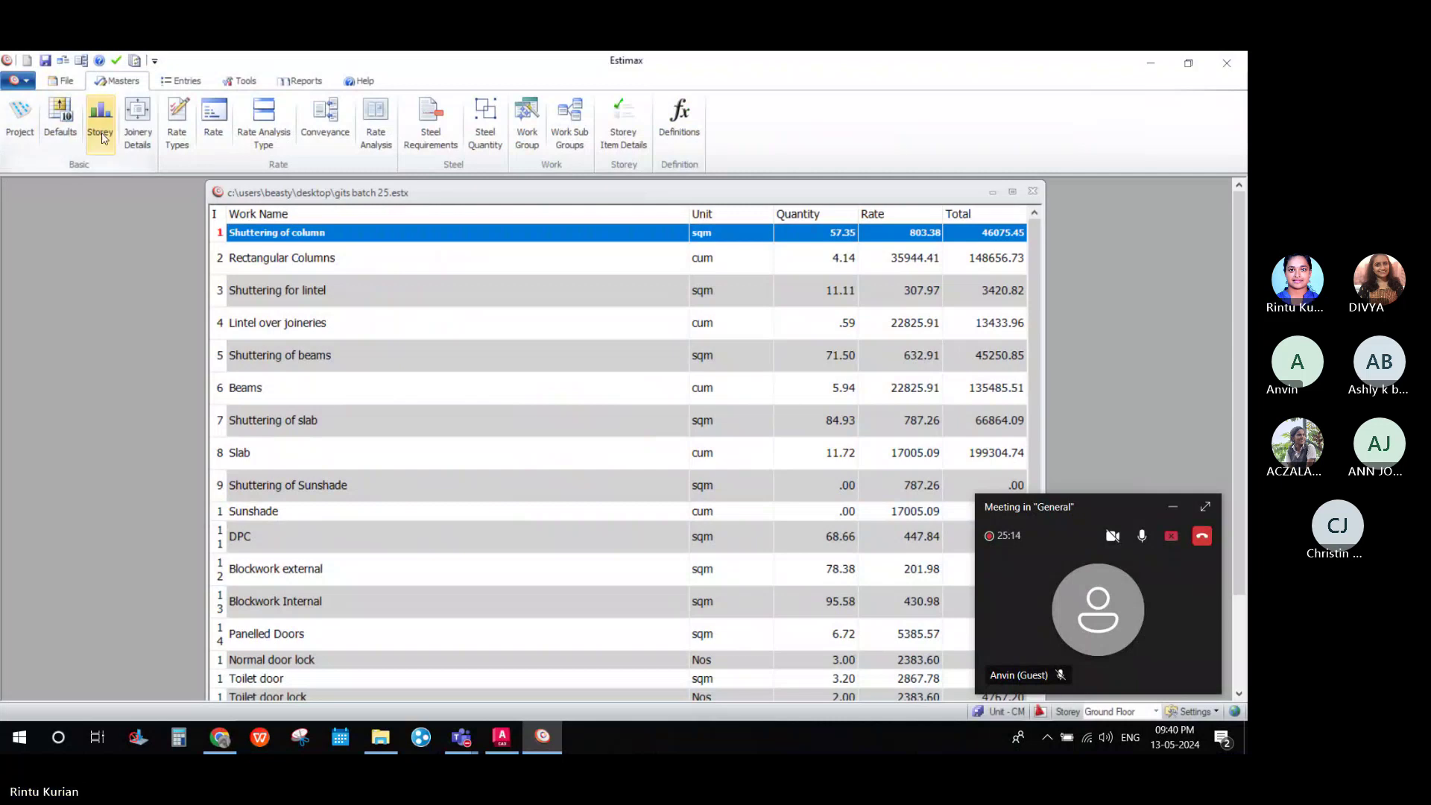
Look through the list of project defaults and examine the beam depth property and its value.
click(61, 126)
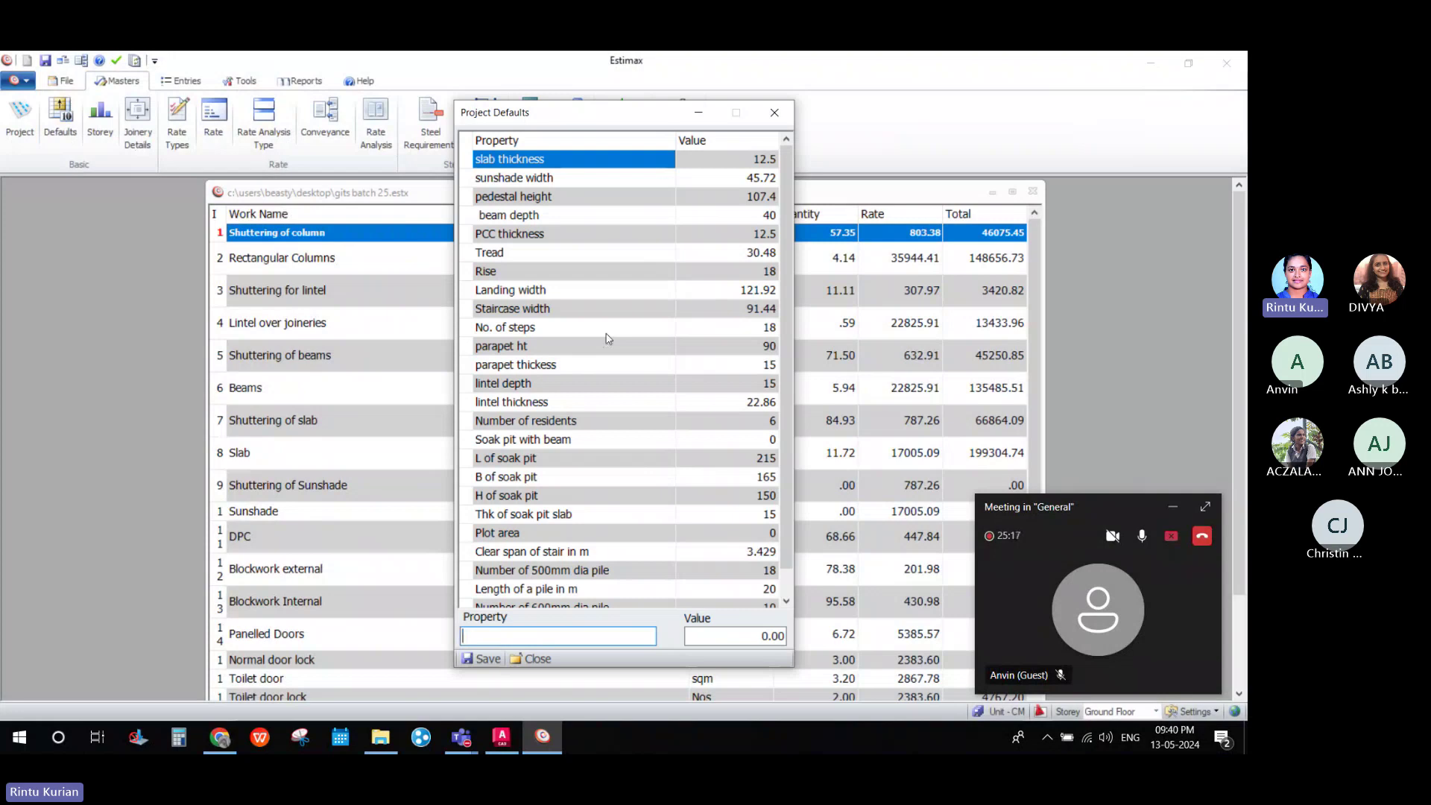
click(787, 600)
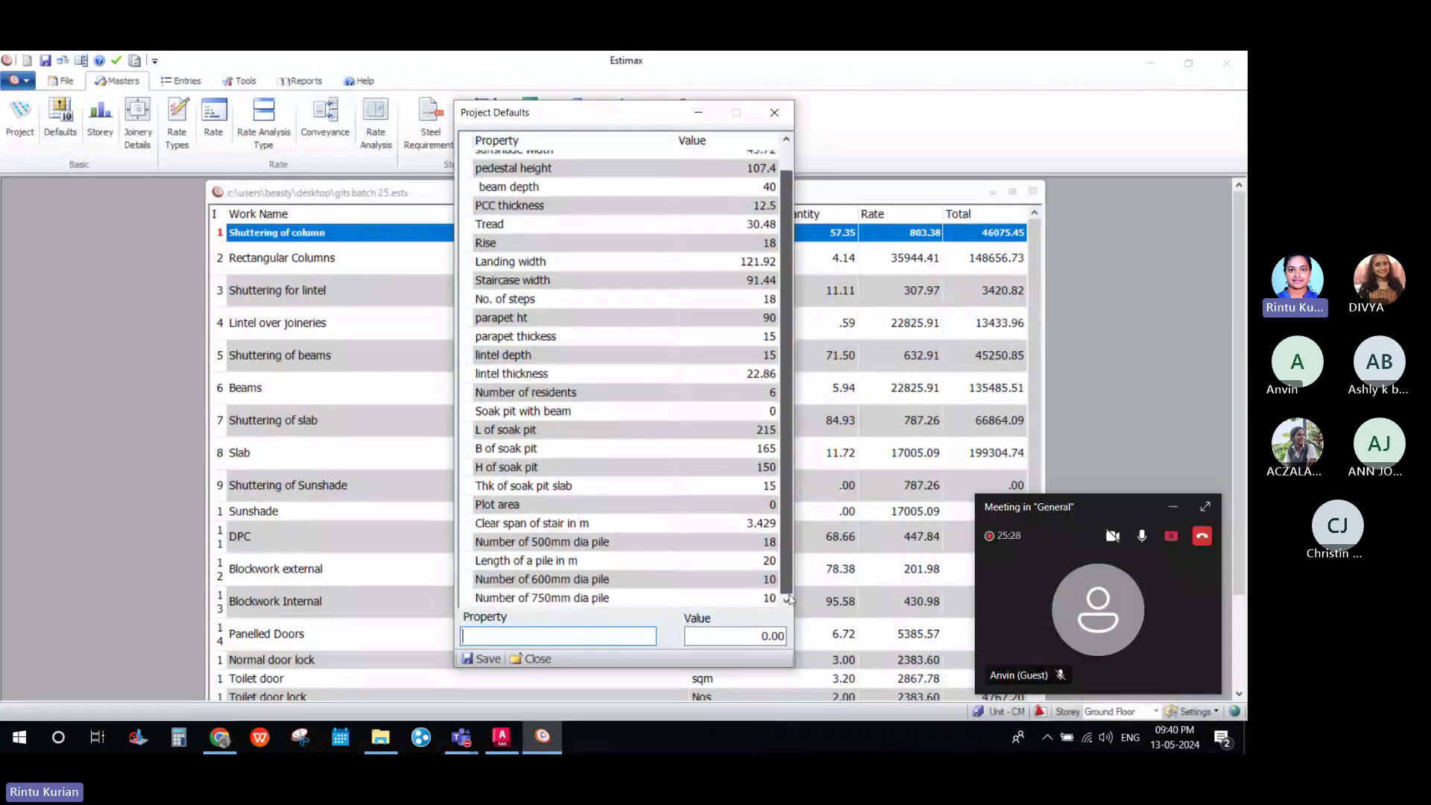
scroll(783, 391, up, 1)
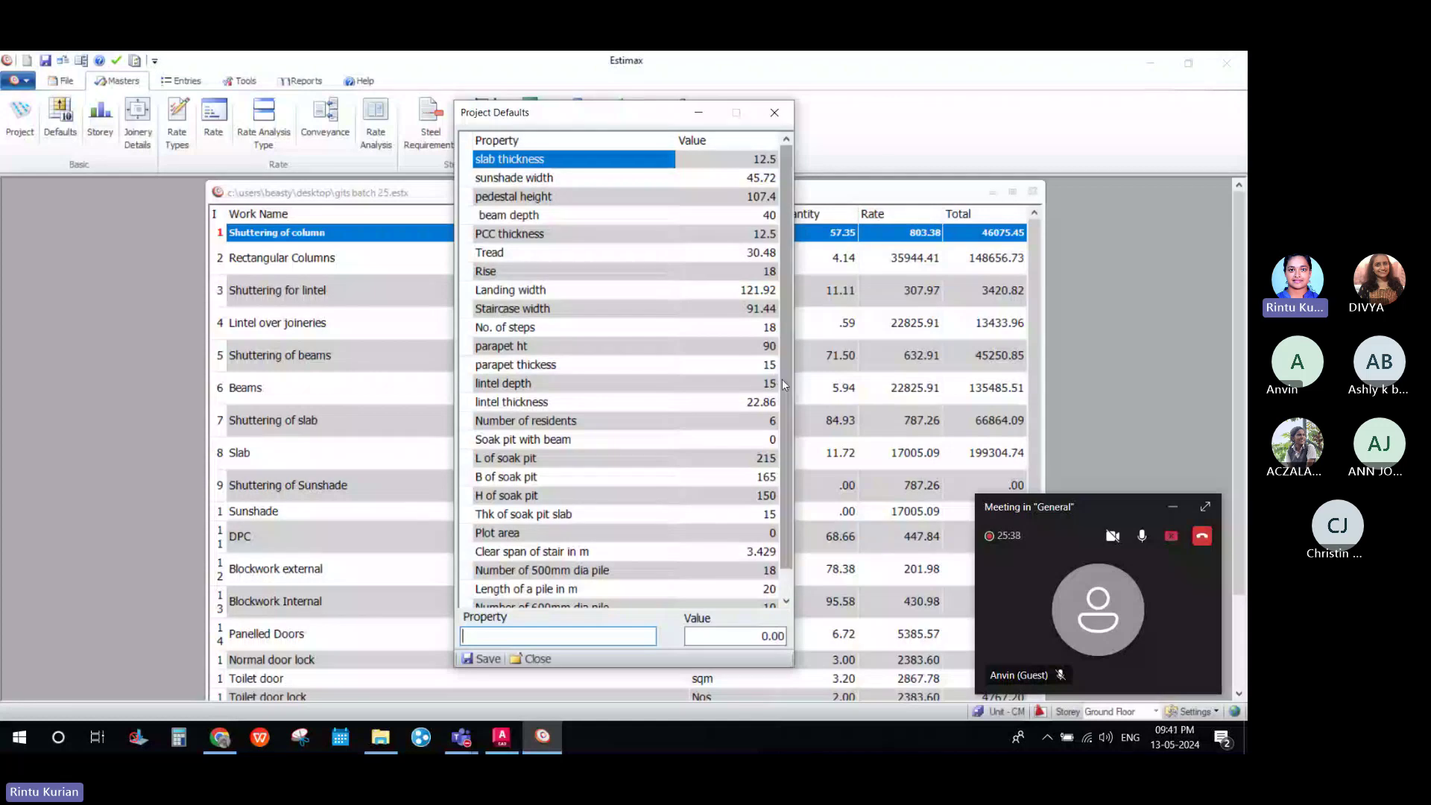
click(653, 218)
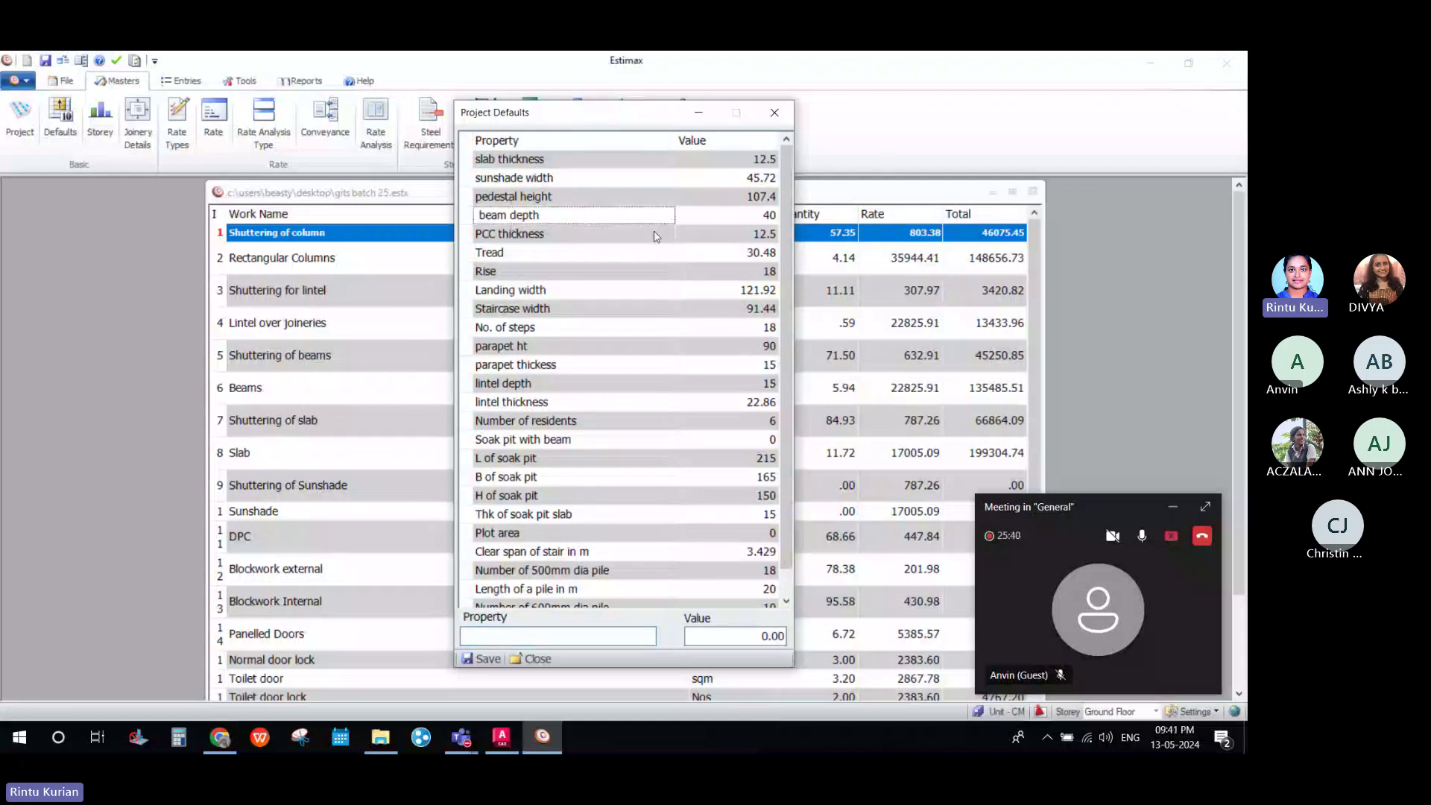
click(723, 216)
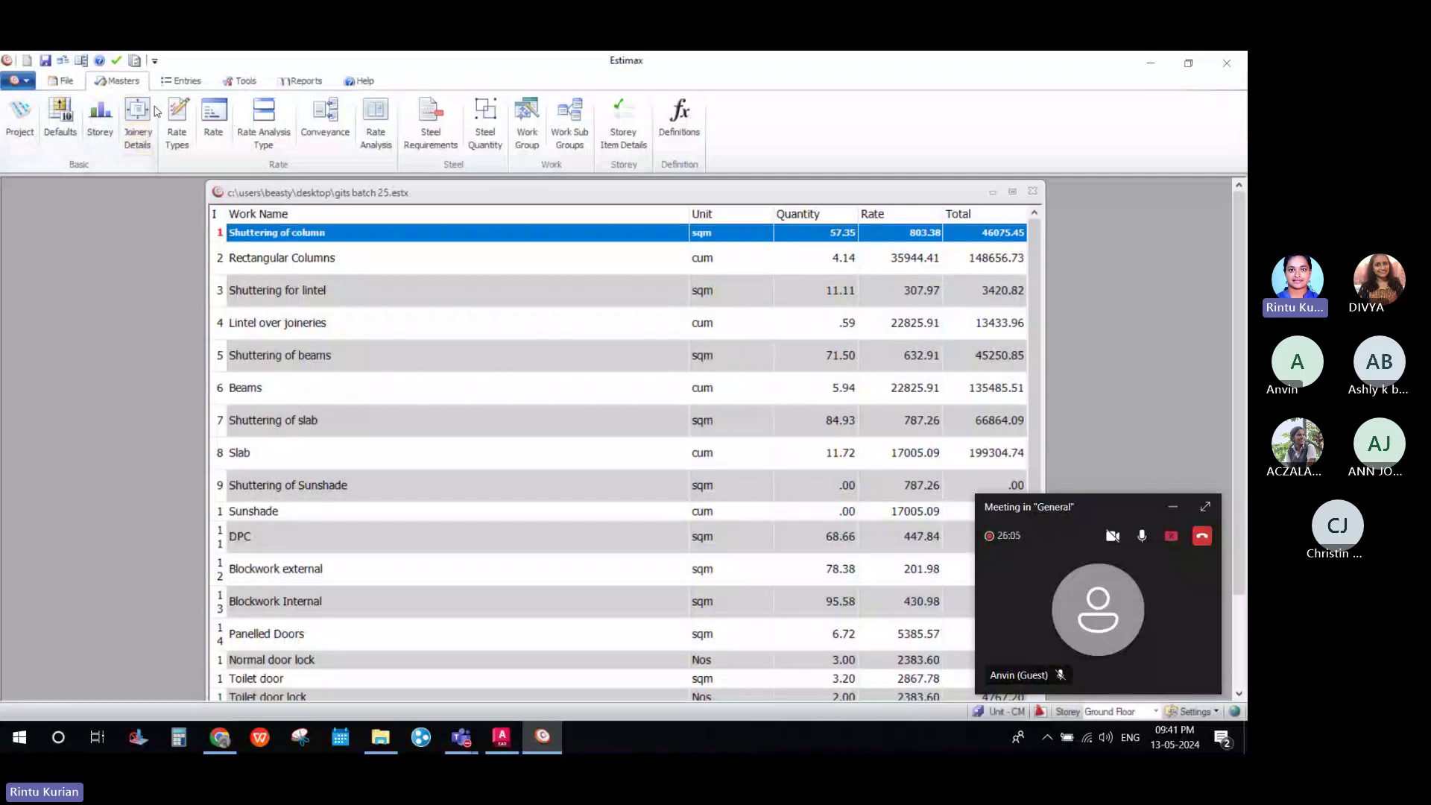
Reopen the project defaults and check the Number of residents property.
click(61, 123)
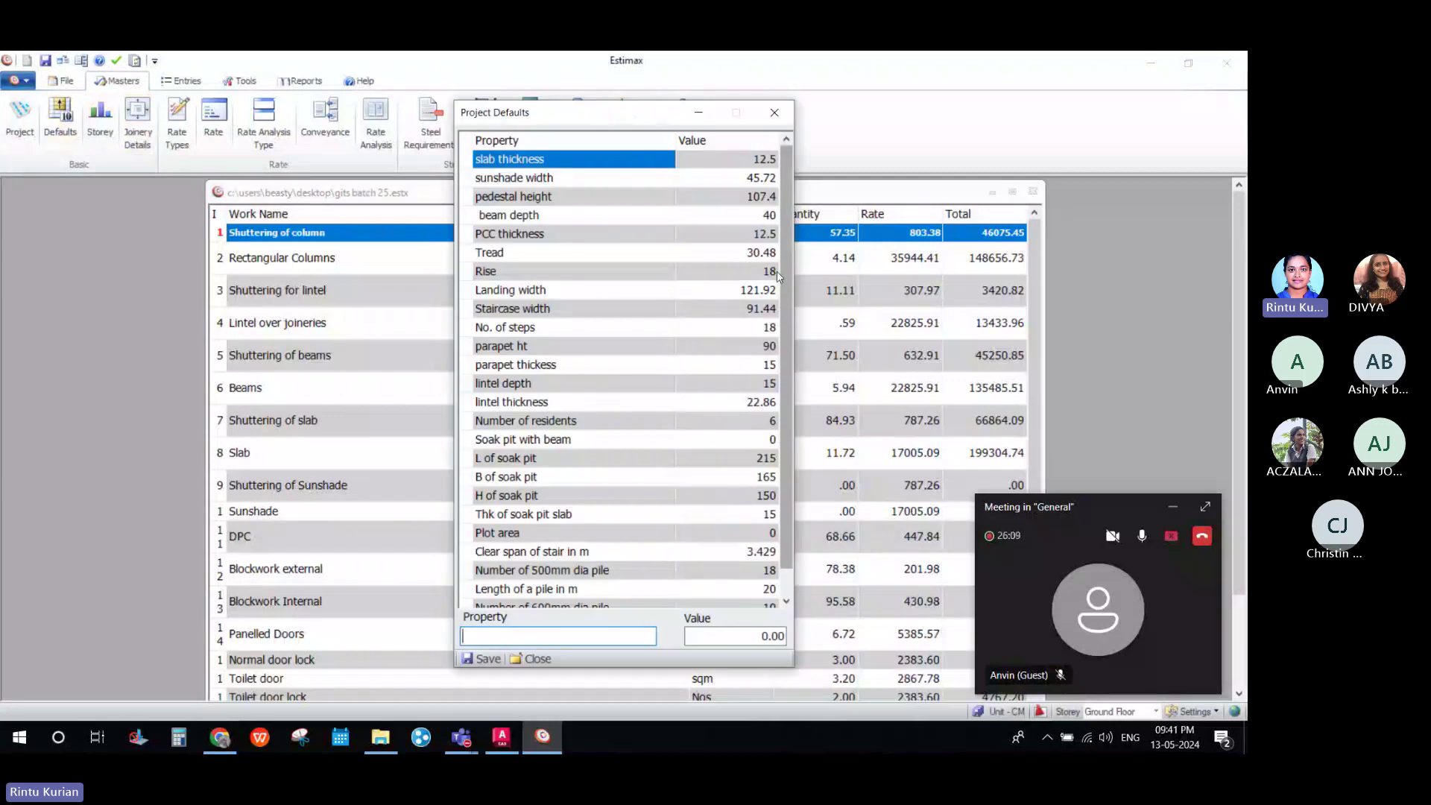
scroll(708, 447, down, 1)
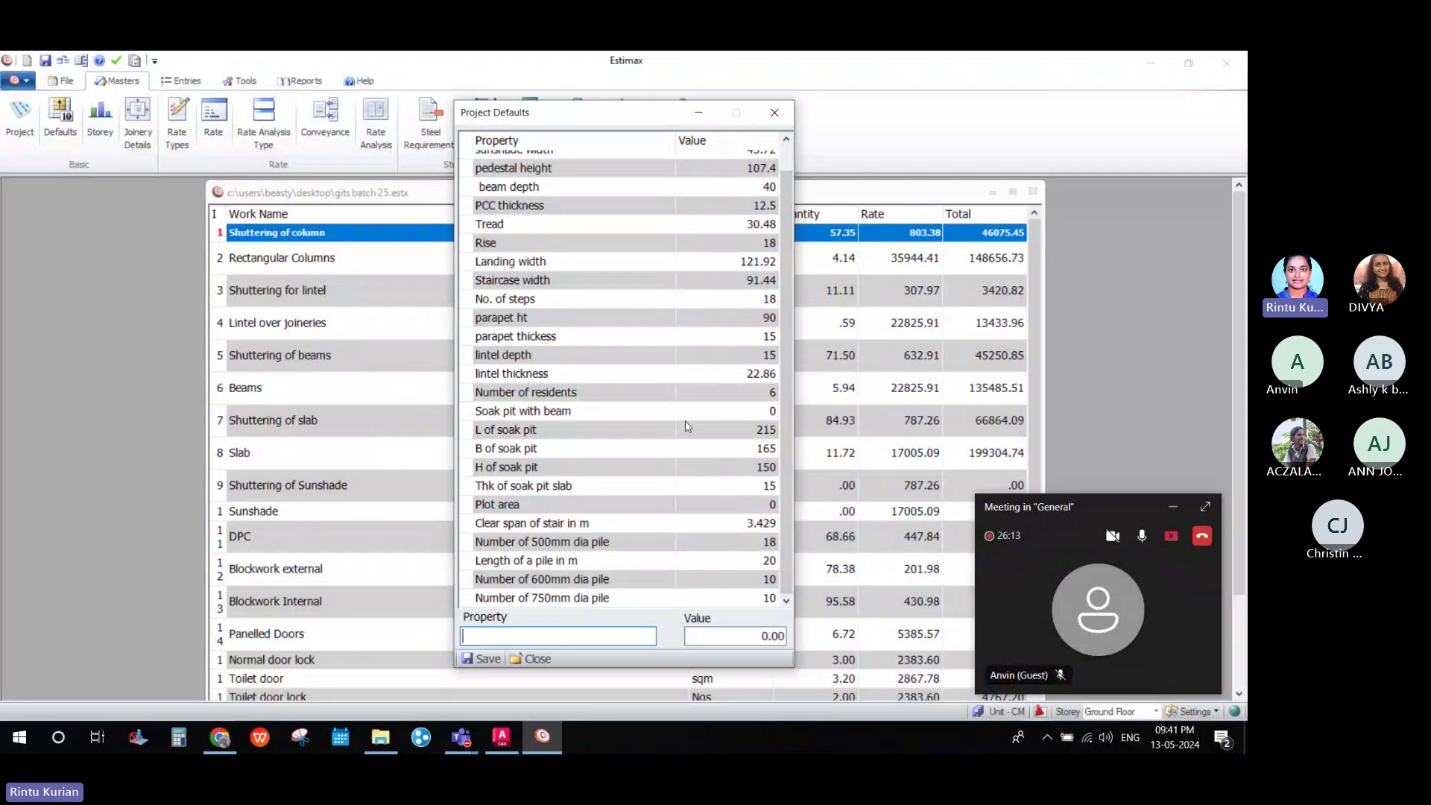
click(577, 395)
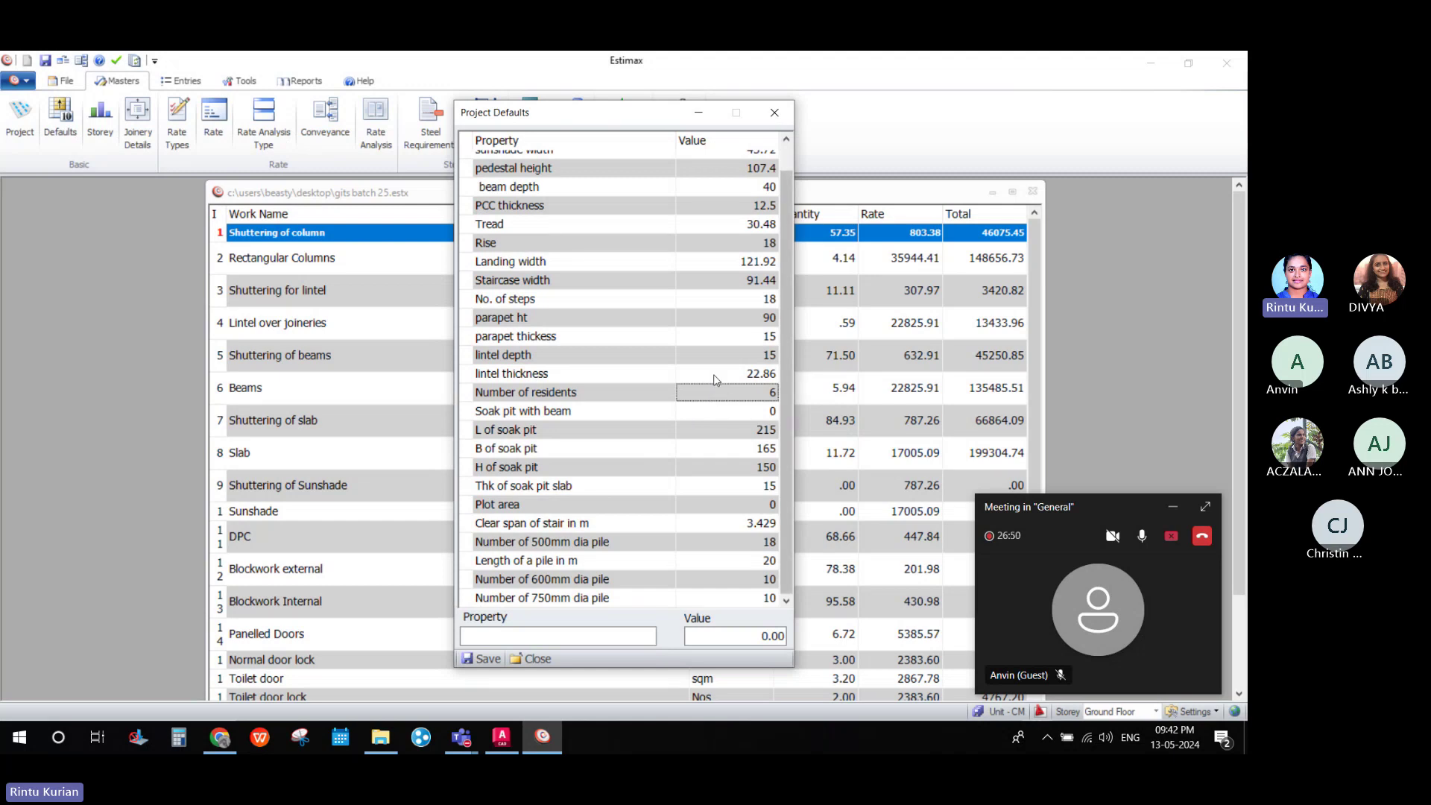
Add a project default property named "No. of pile 800mm dia" with the value 2 and save it.
click(541, 637)
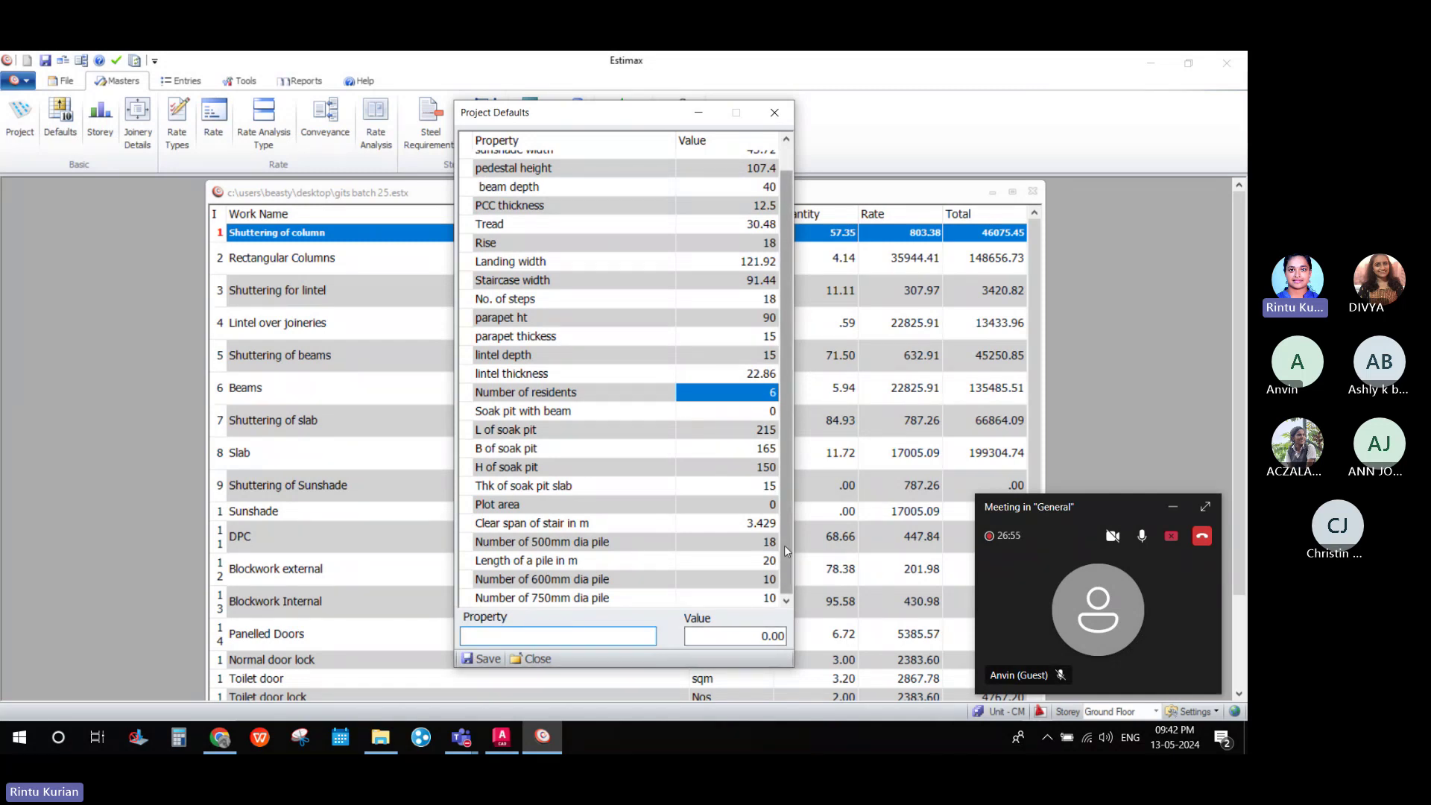
click(498, 600)
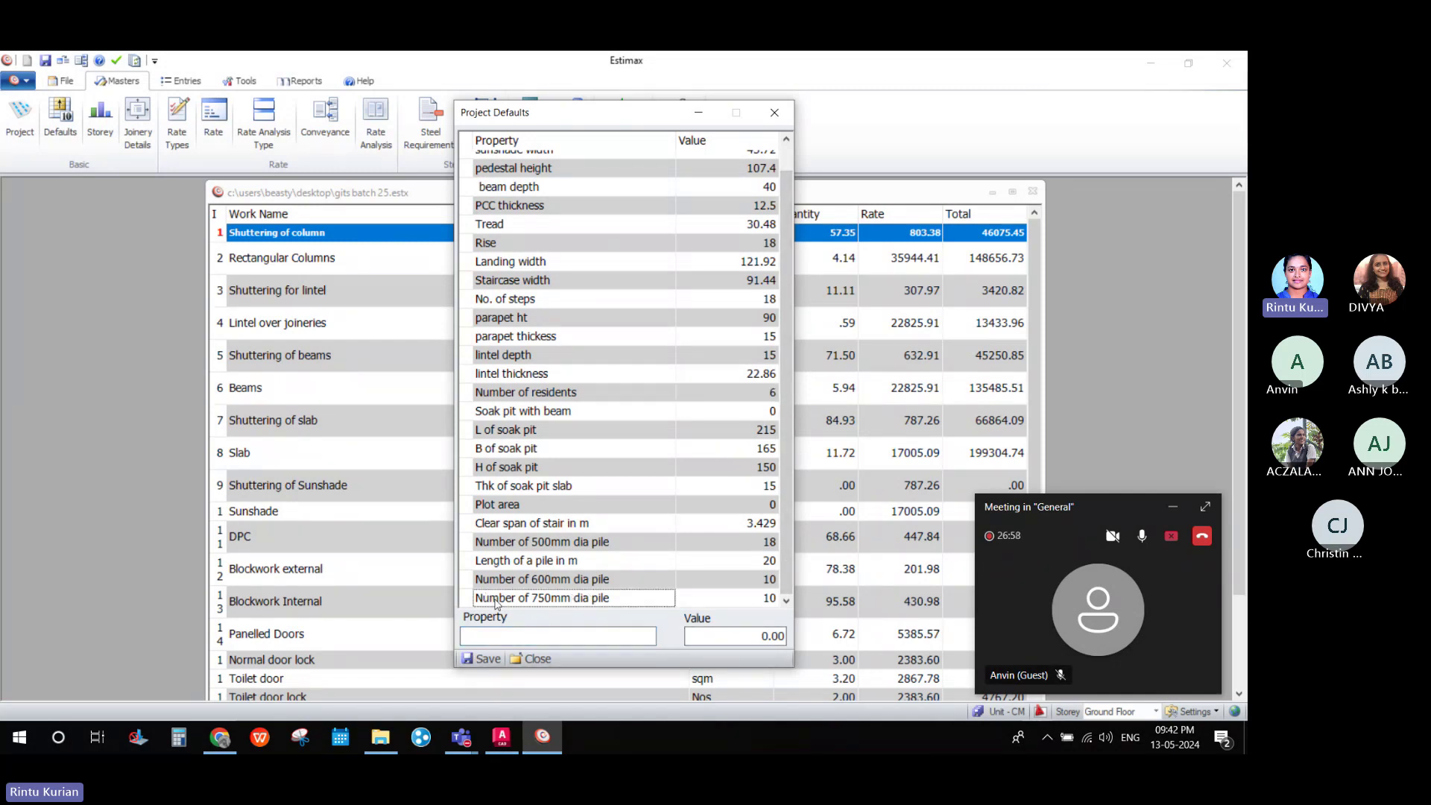
click(494, 636)
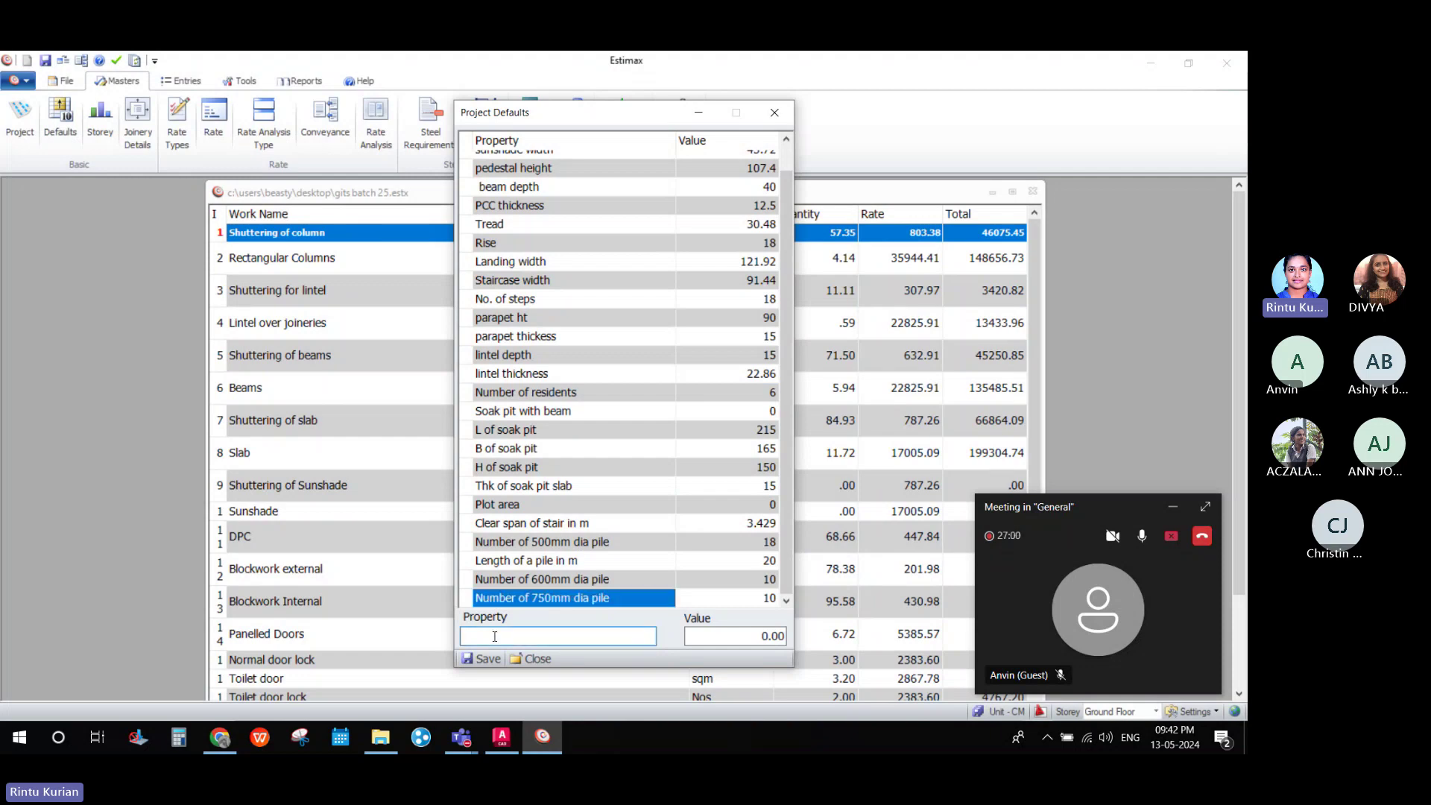
text(No.)
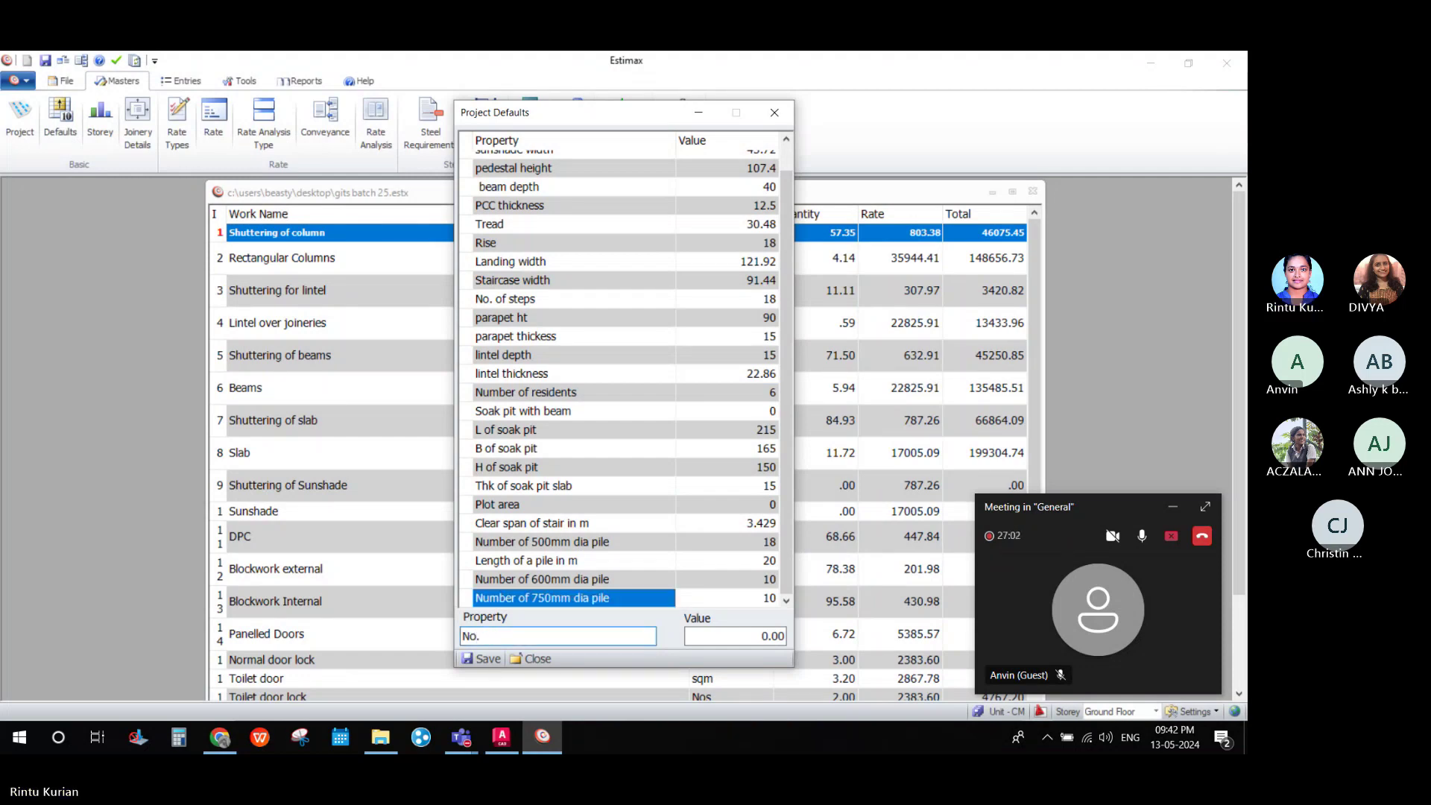
text( of pile 800)
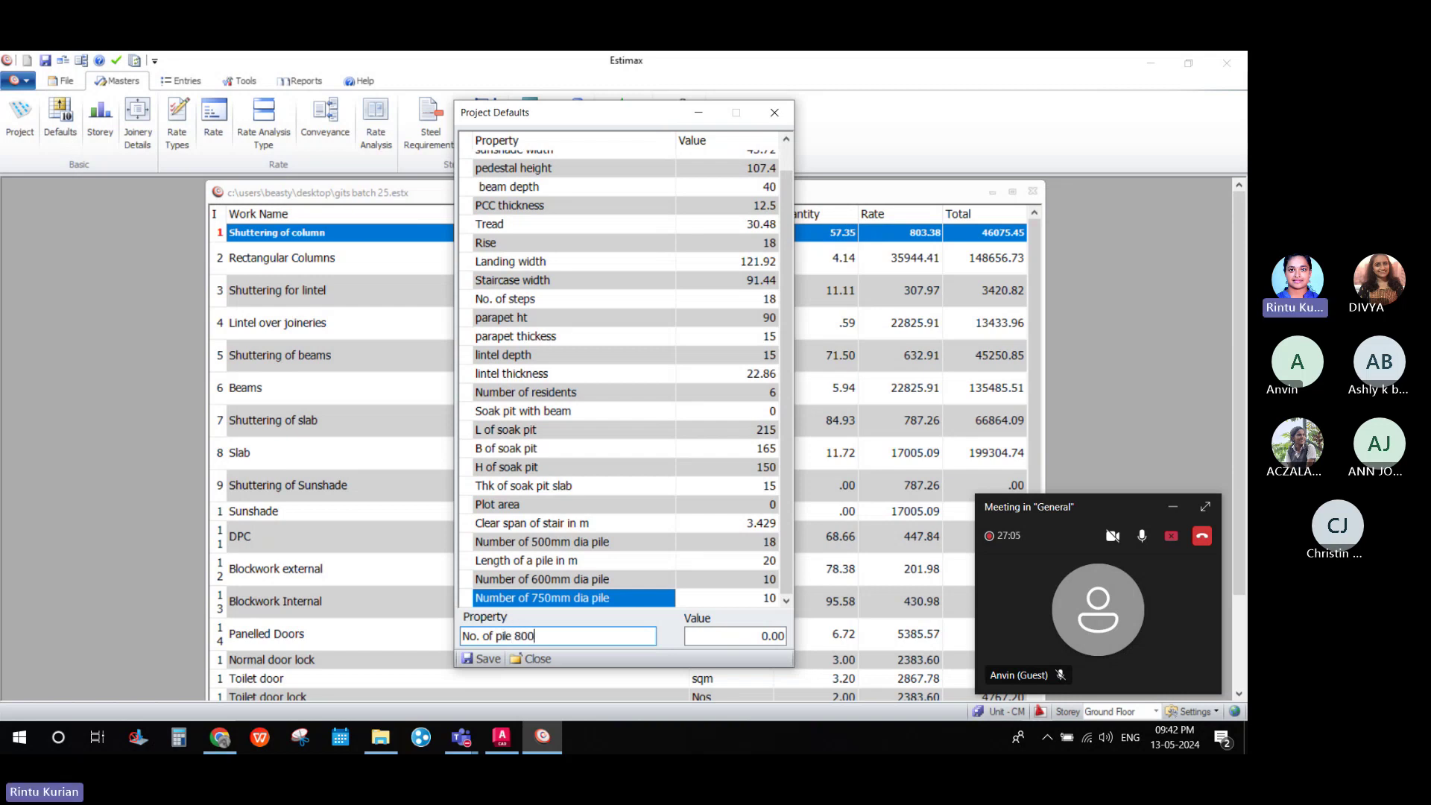
text(mm dia)
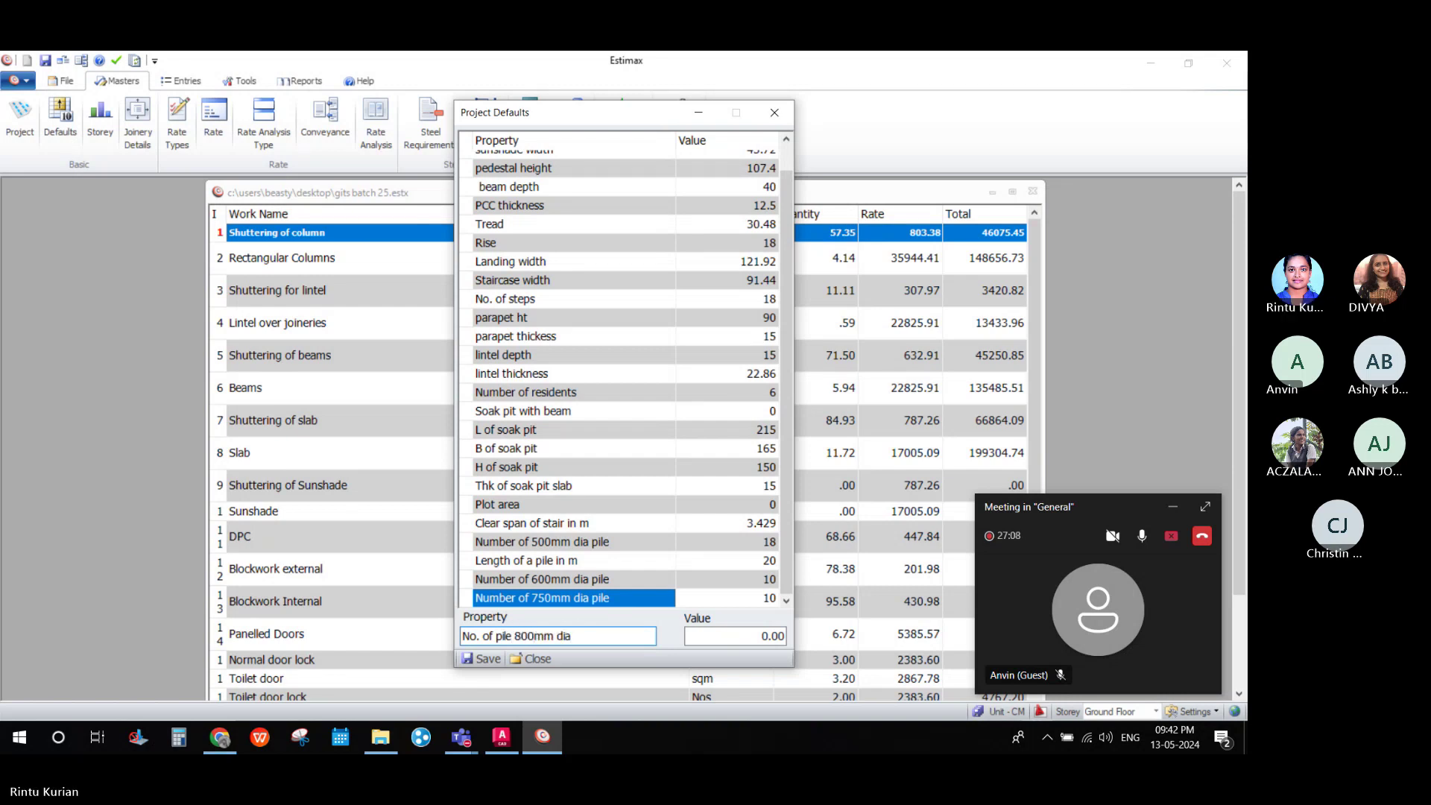
click(713, 639)
drag(713, 639, 855, 643)
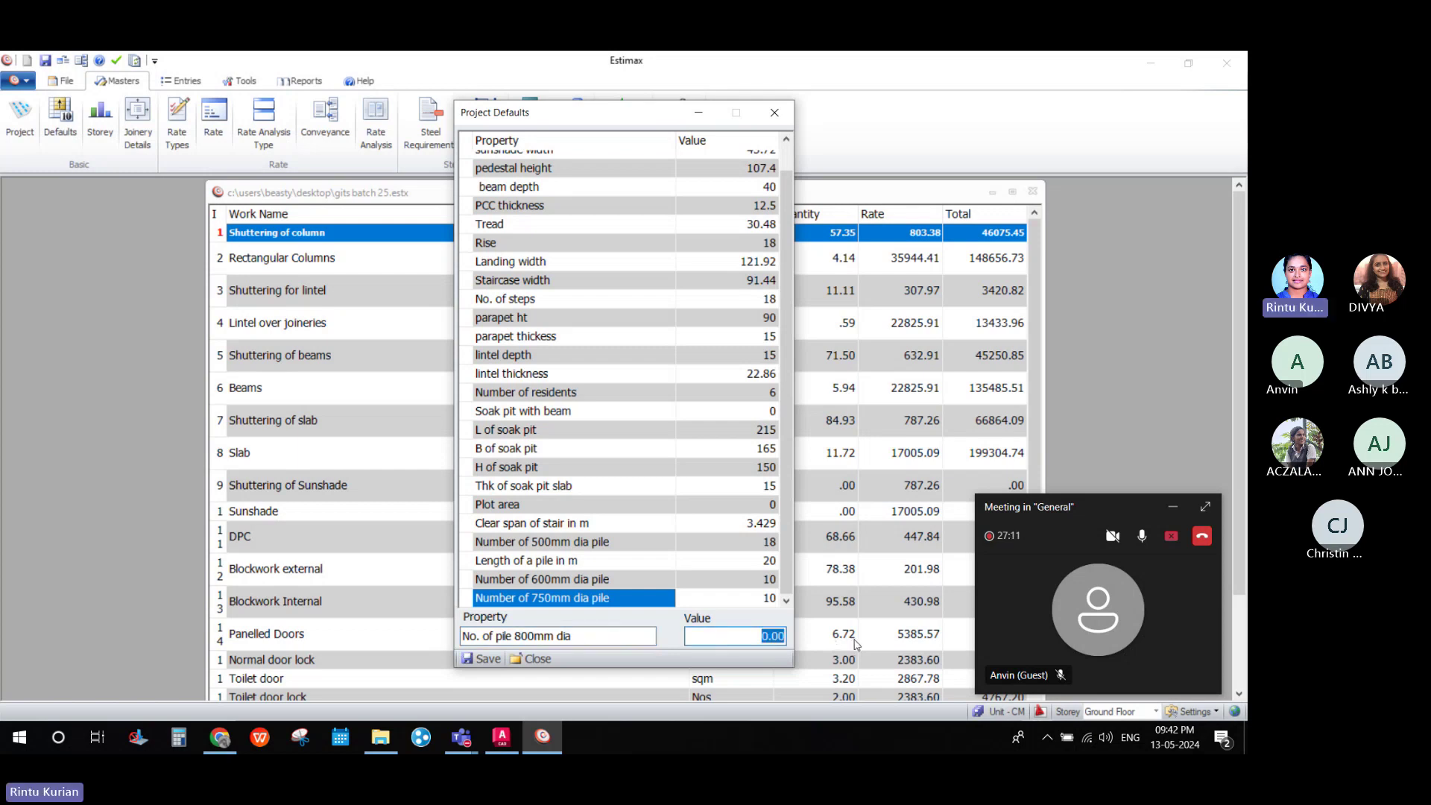
text(2)
click(531, 660)
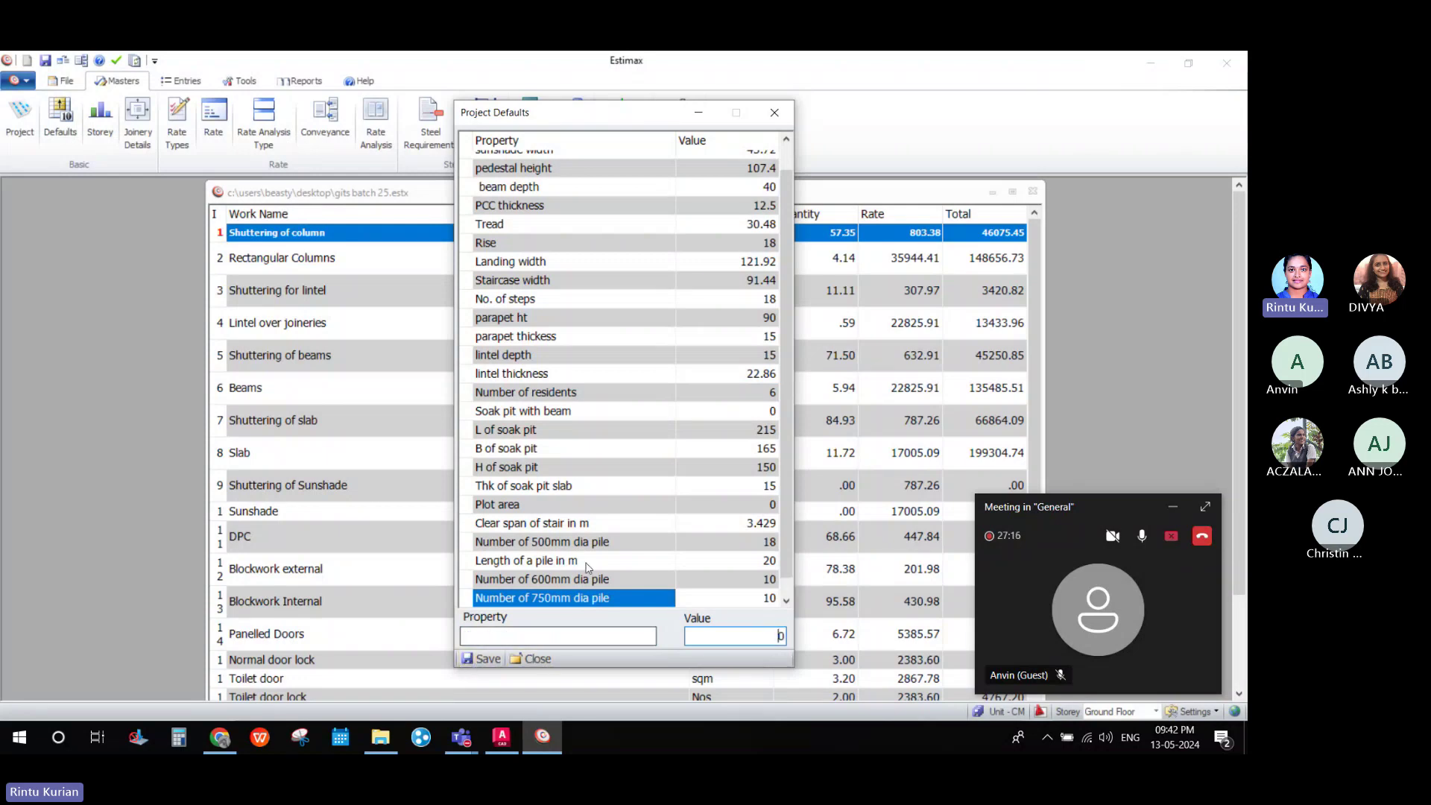
Check the end of the project defaults list for the 800mm pile property, then reopen the defaults and close them.
drag(785, 489, 797, 538)
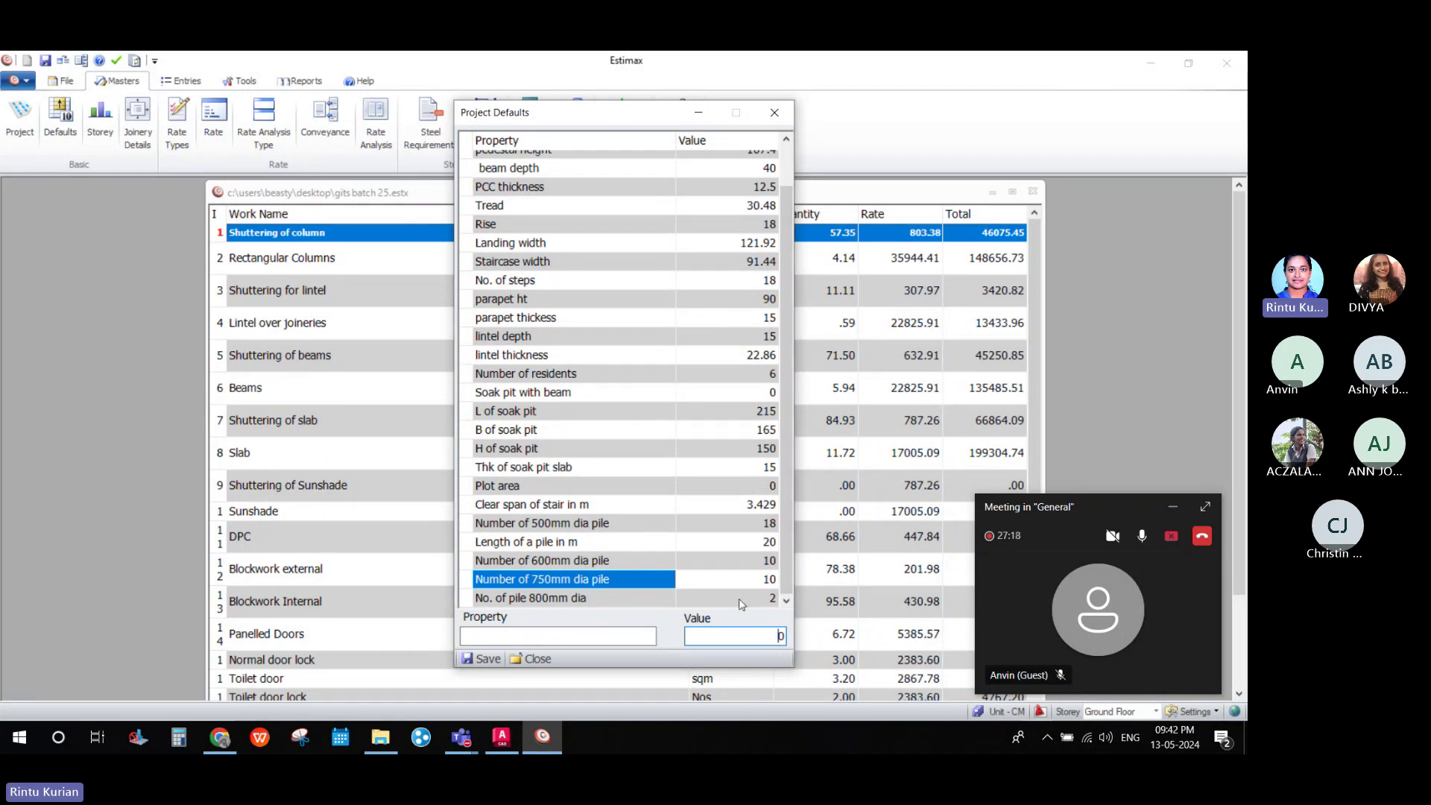
click(538, 660)
click(59, 121)
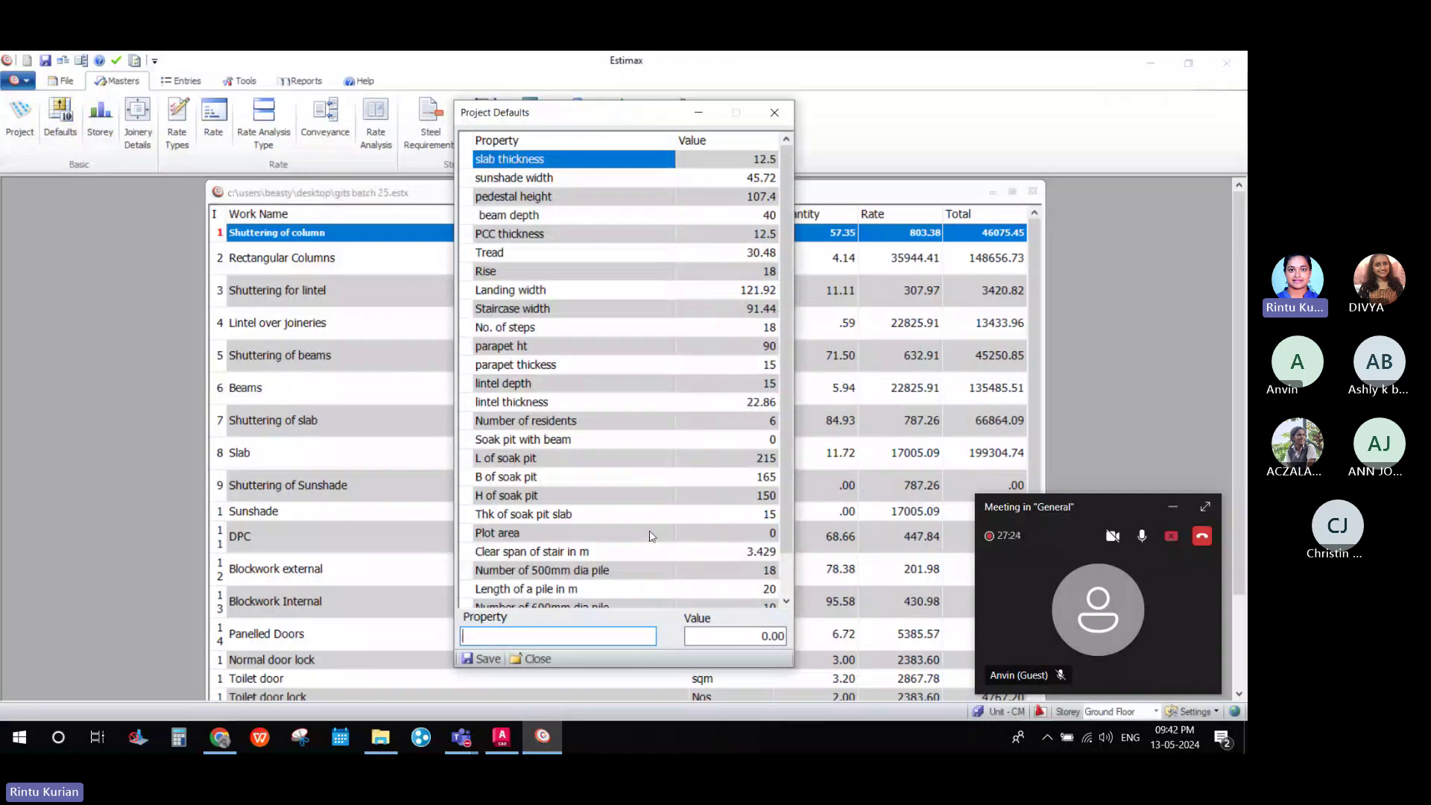
click(790, 109)
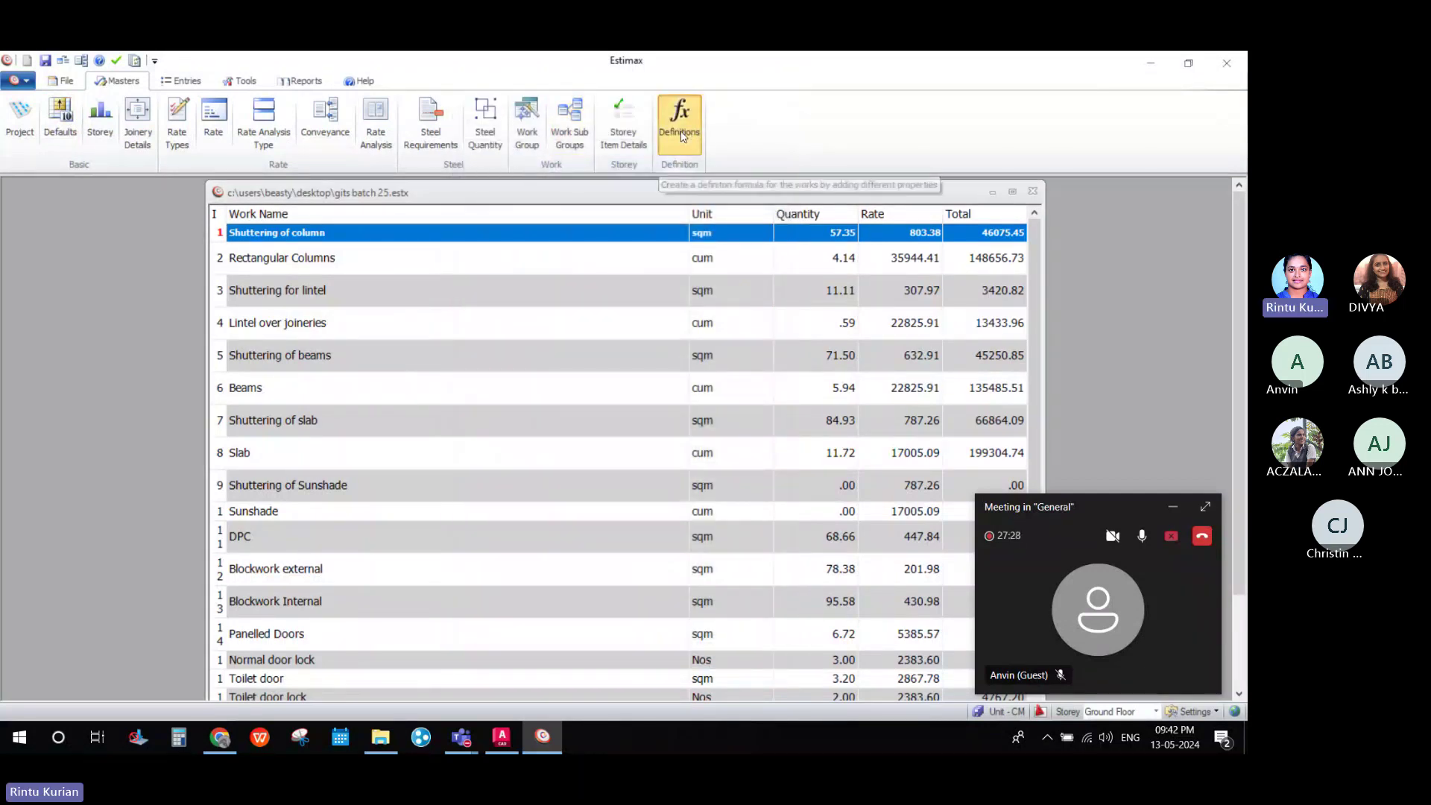
Open the definitions and bring up the Property Builder from the Area of slab property.
click(680, 127)
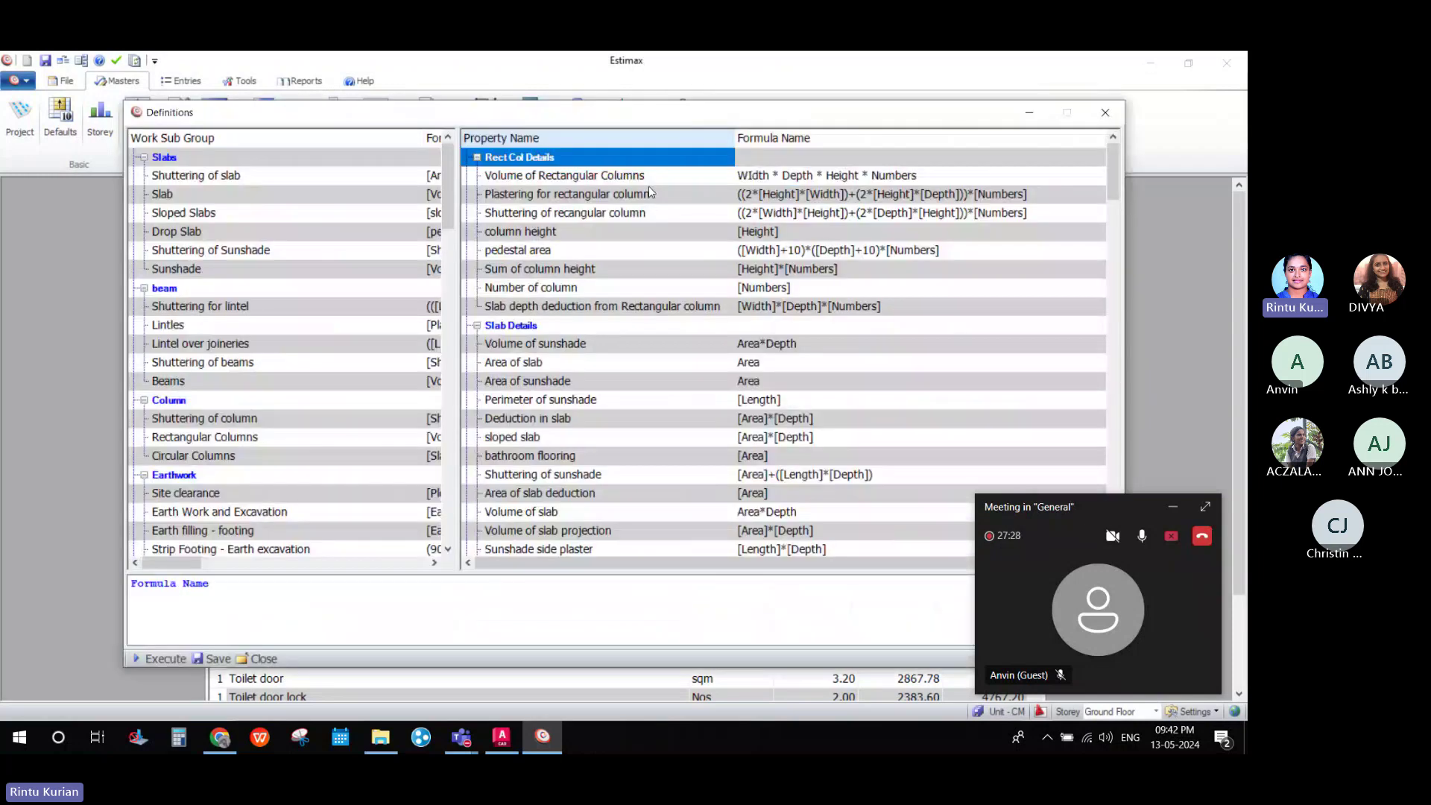
right_click(594, 391)
click(606, 366)
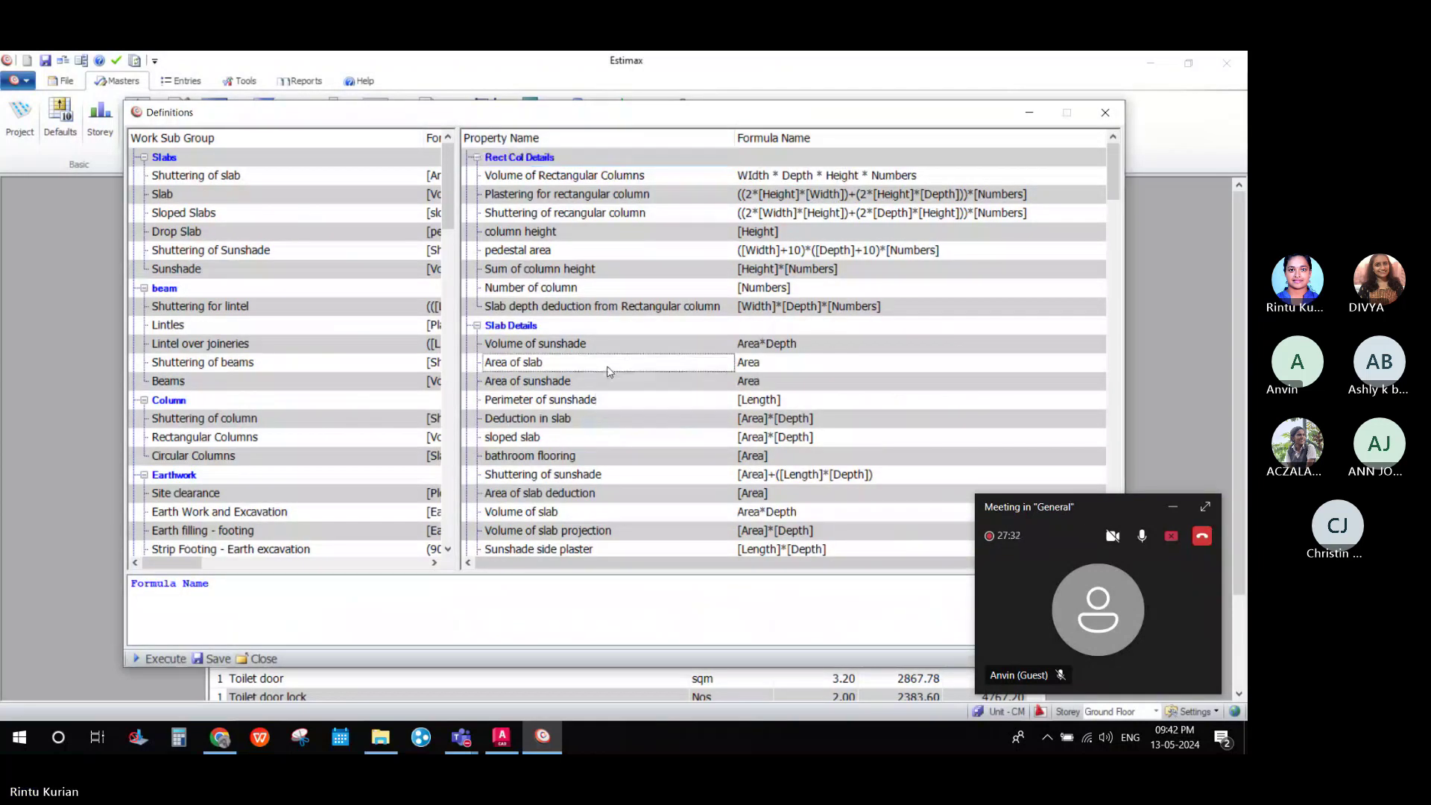
right_click(609, 369)
click(634, 382)
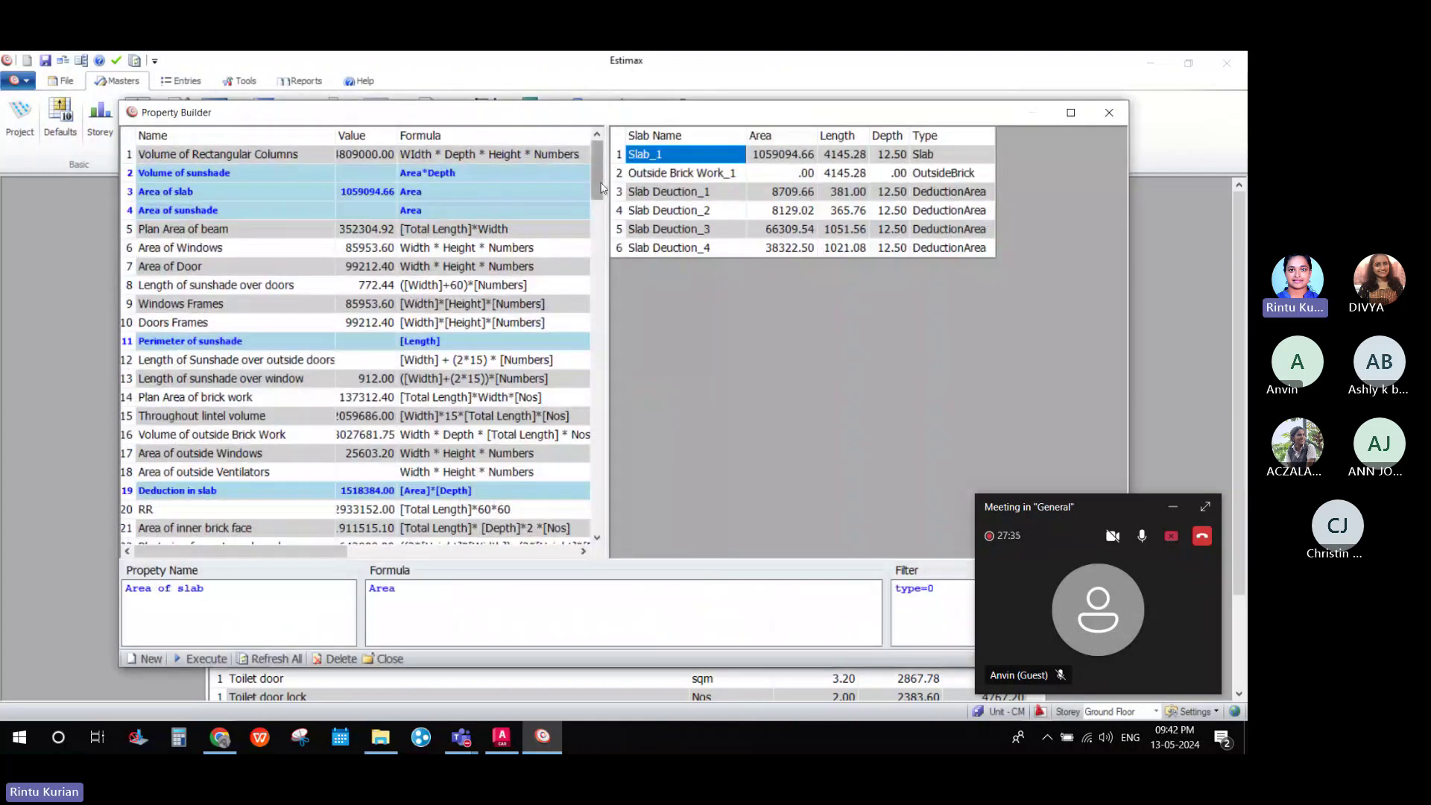
Examine the formula and filter of the "No. of pile 800mm dia" property and the default properties listed with it.
drag(602, 188, 600, 506)
click(210, 535)
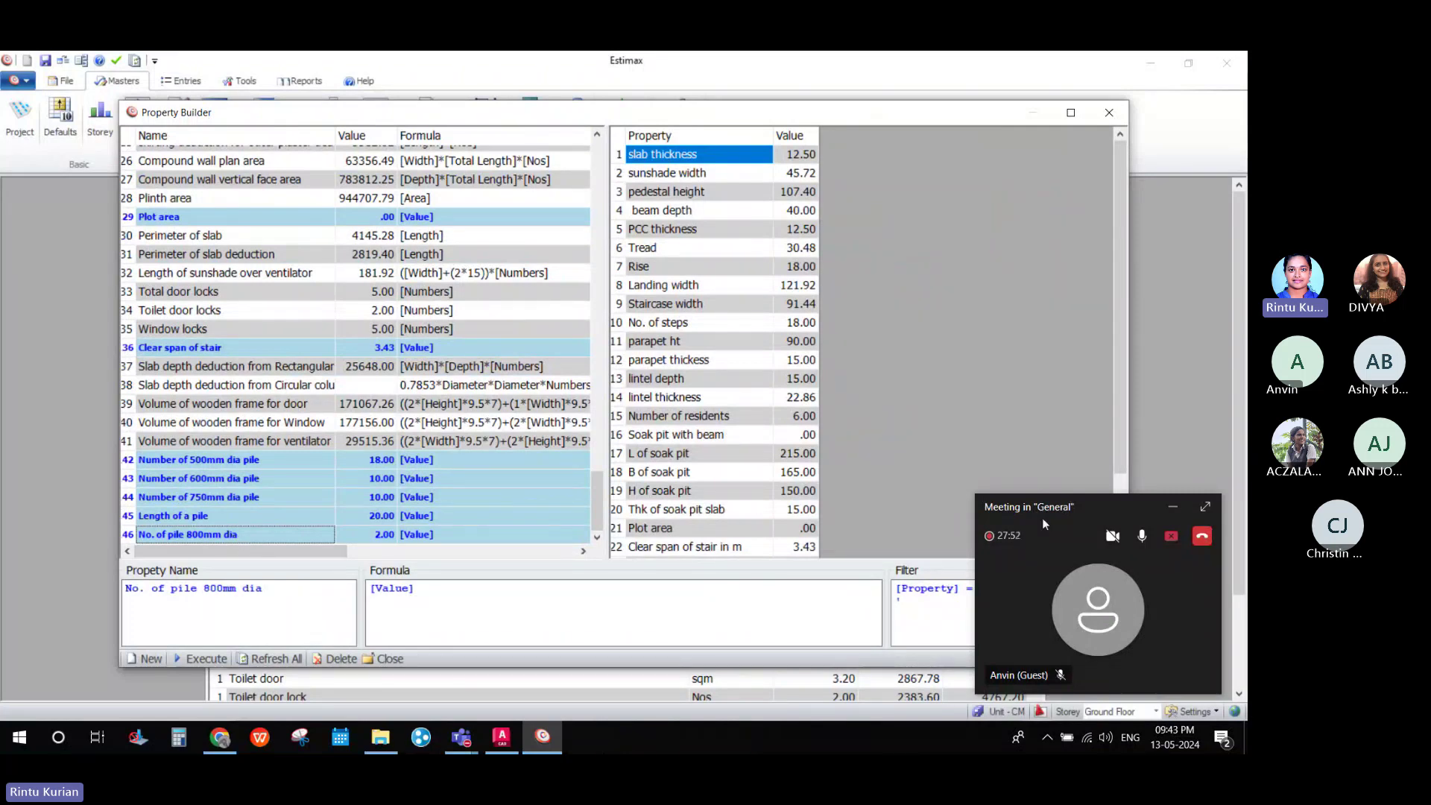
drag(1052, 512, 1091, 433)
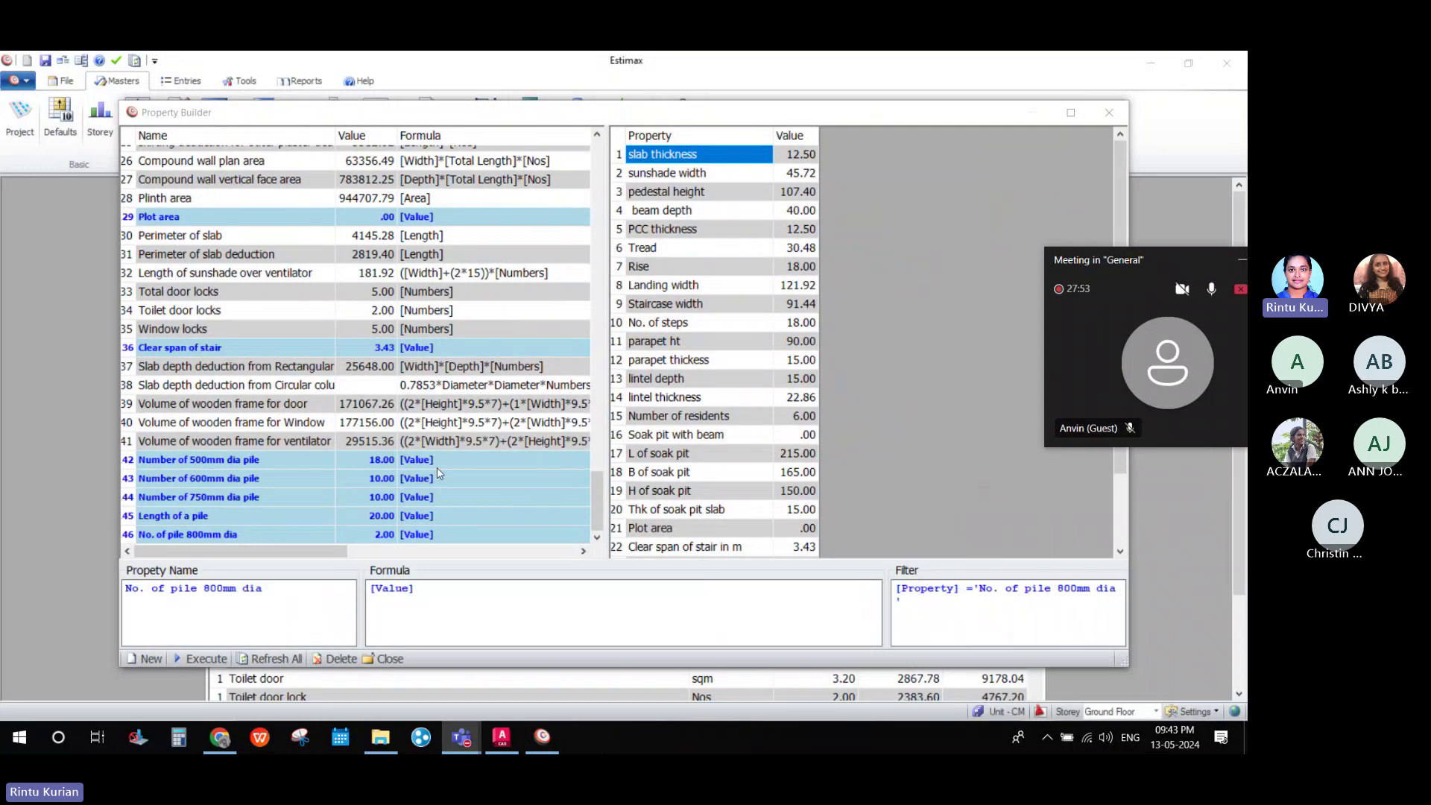
click(177, 535)
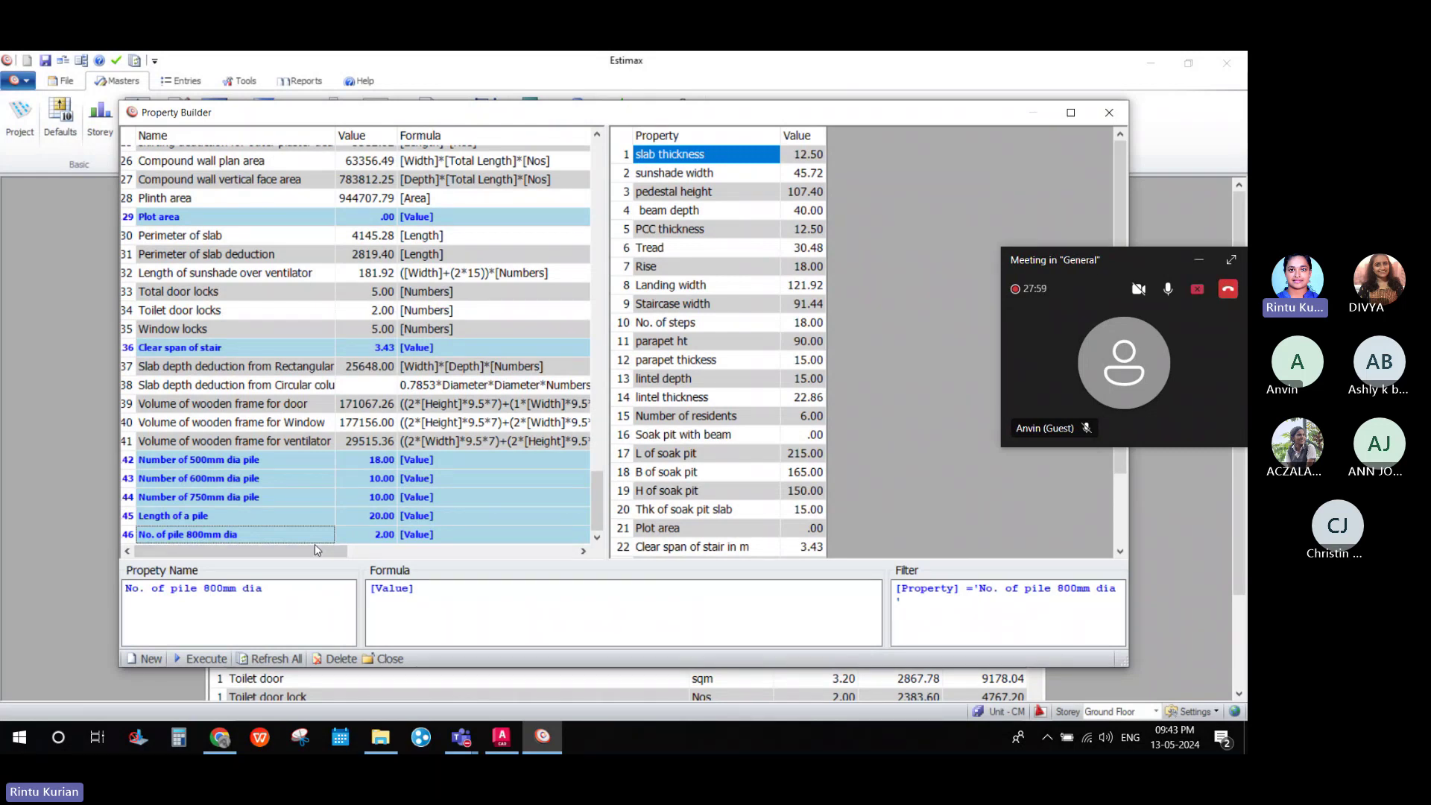
click(450, 589)
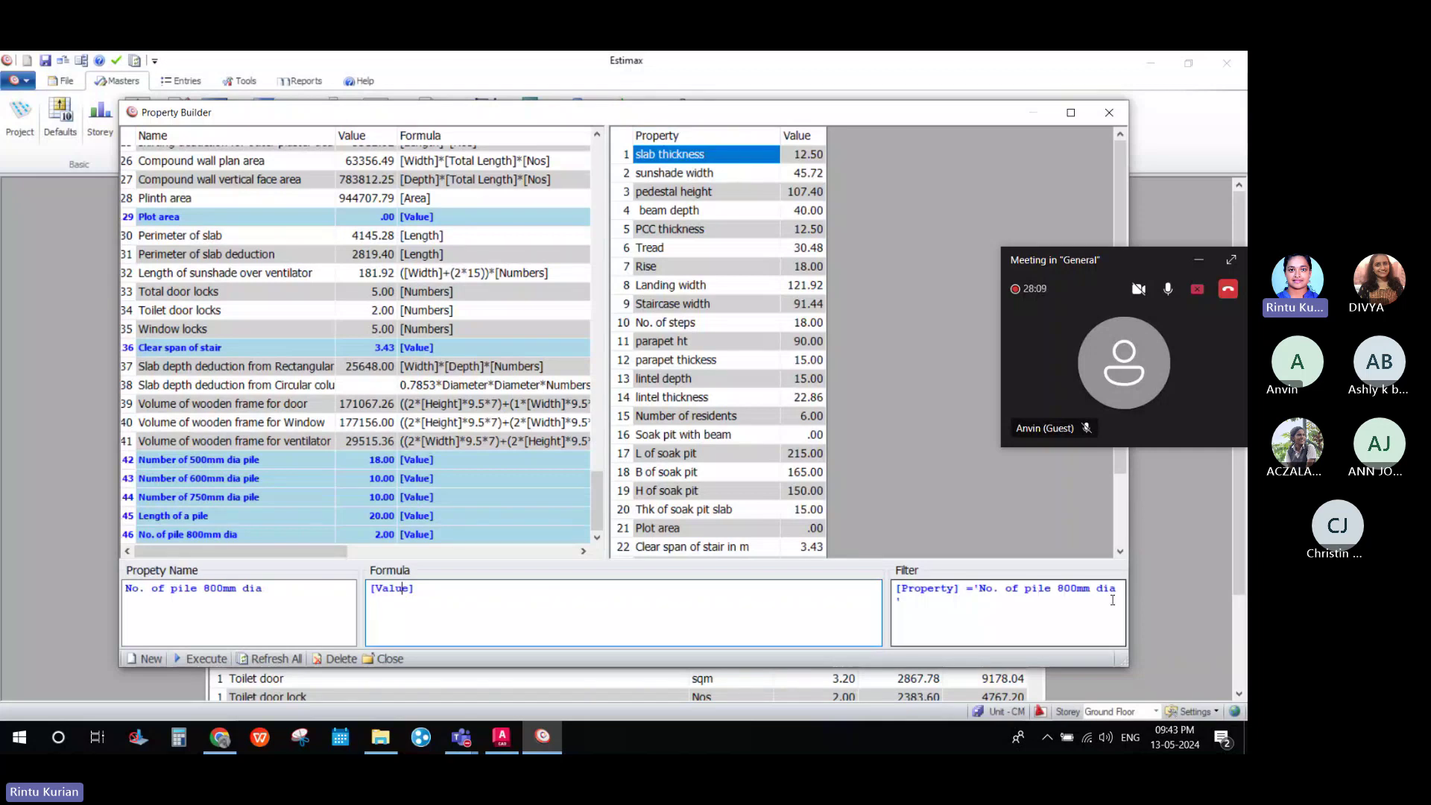
drag(1125, 209, 1120, 311)
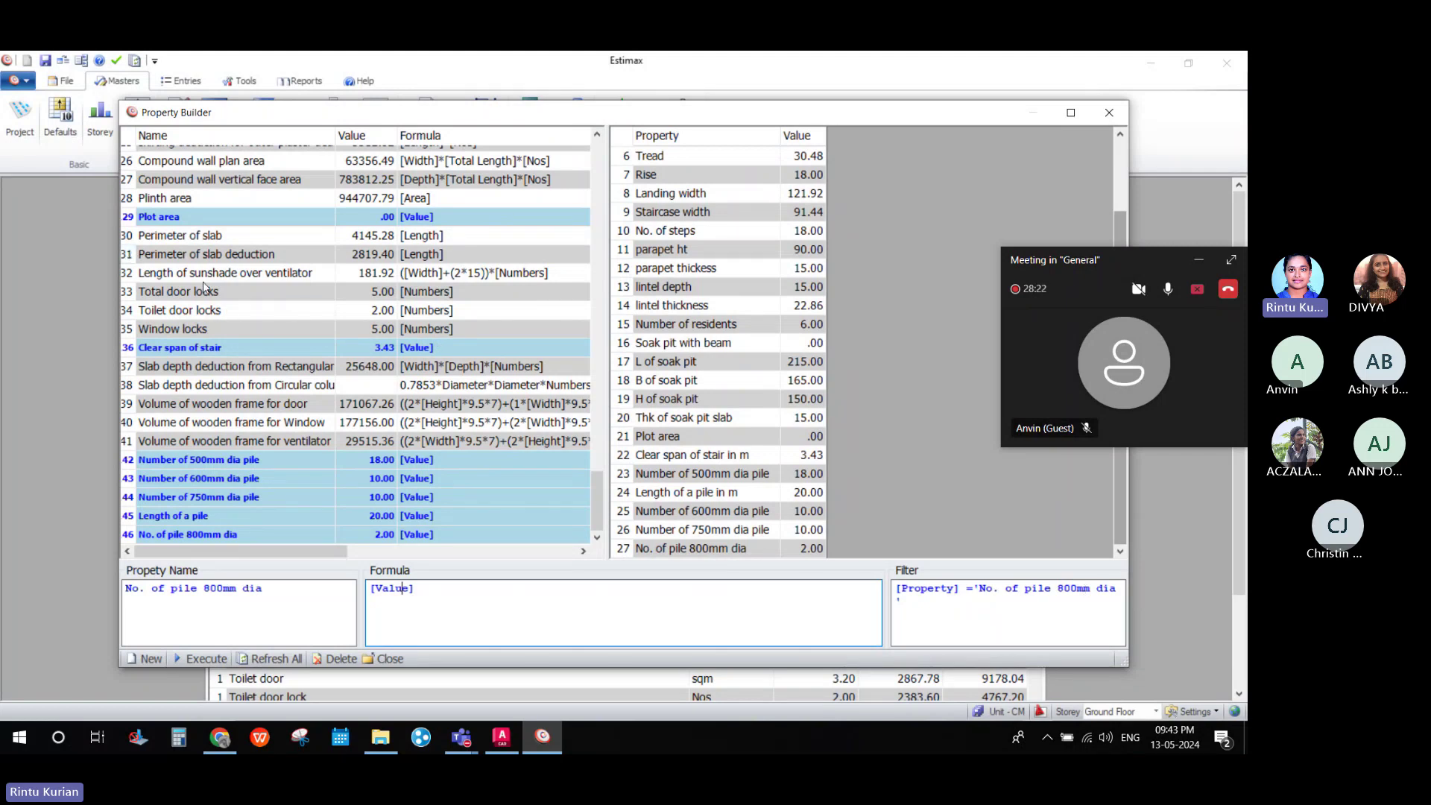
Examine the filter and formula of the Toilet door locks property, then close the Property Builder and the definitions.
click(173, 312)
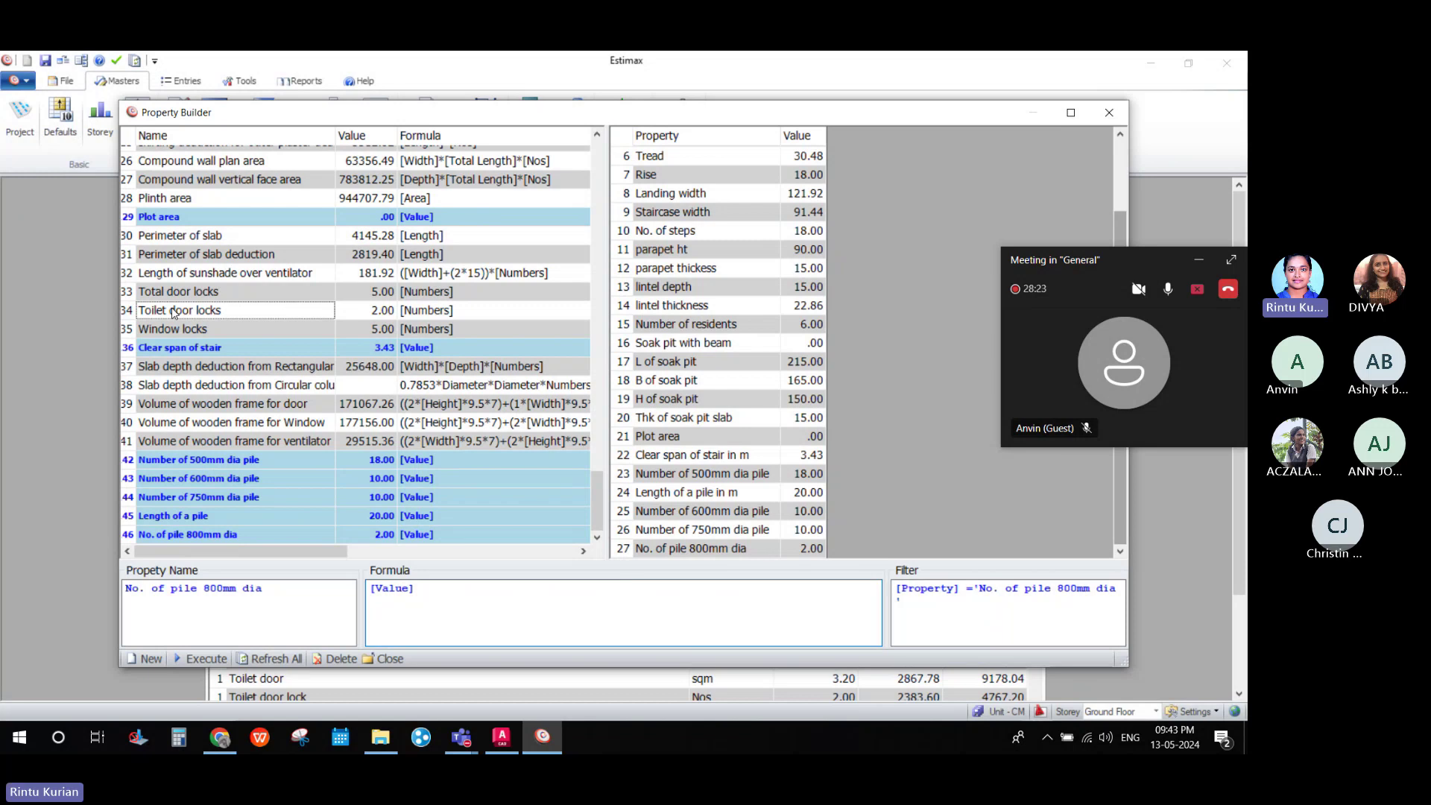
click(183, 314)
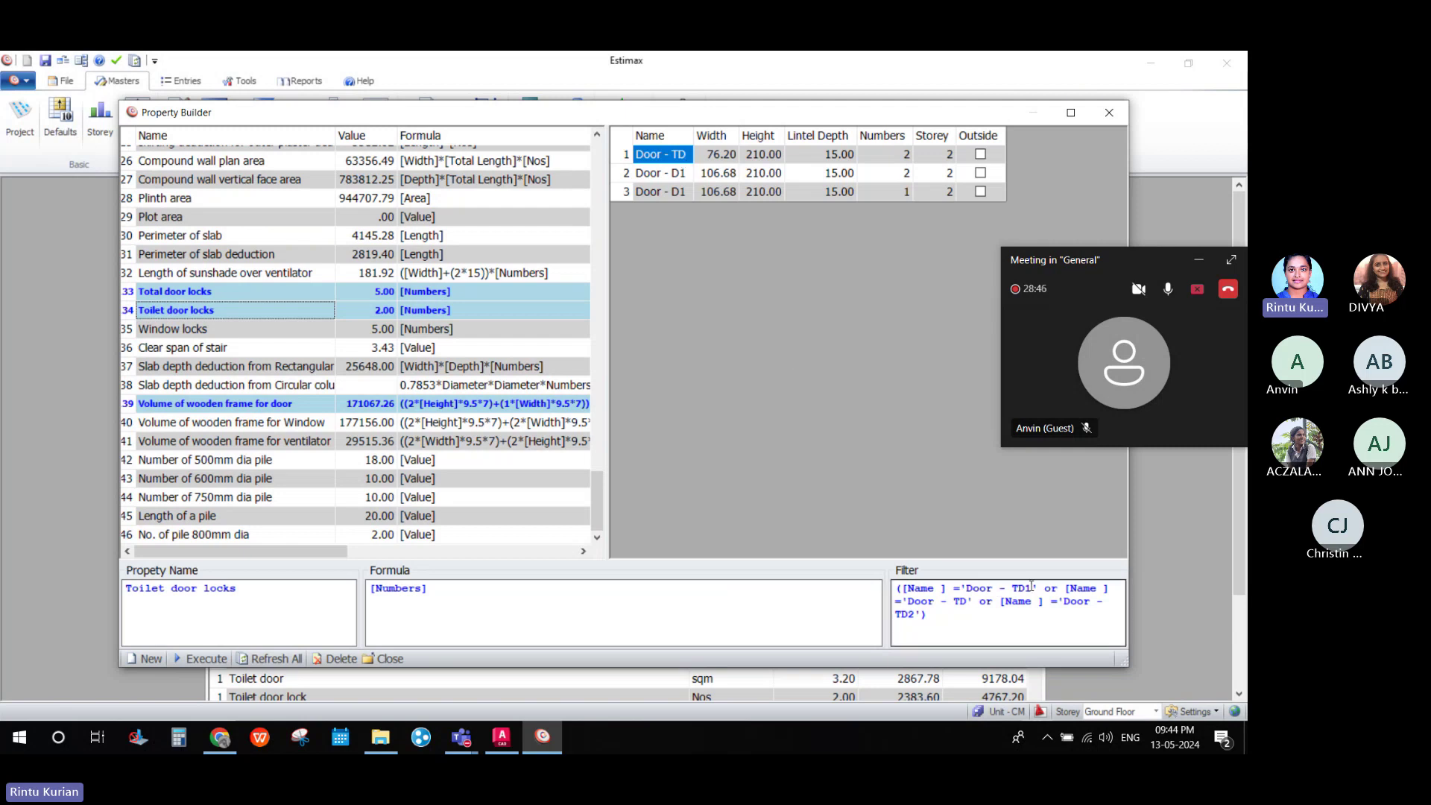
click(994, 589)
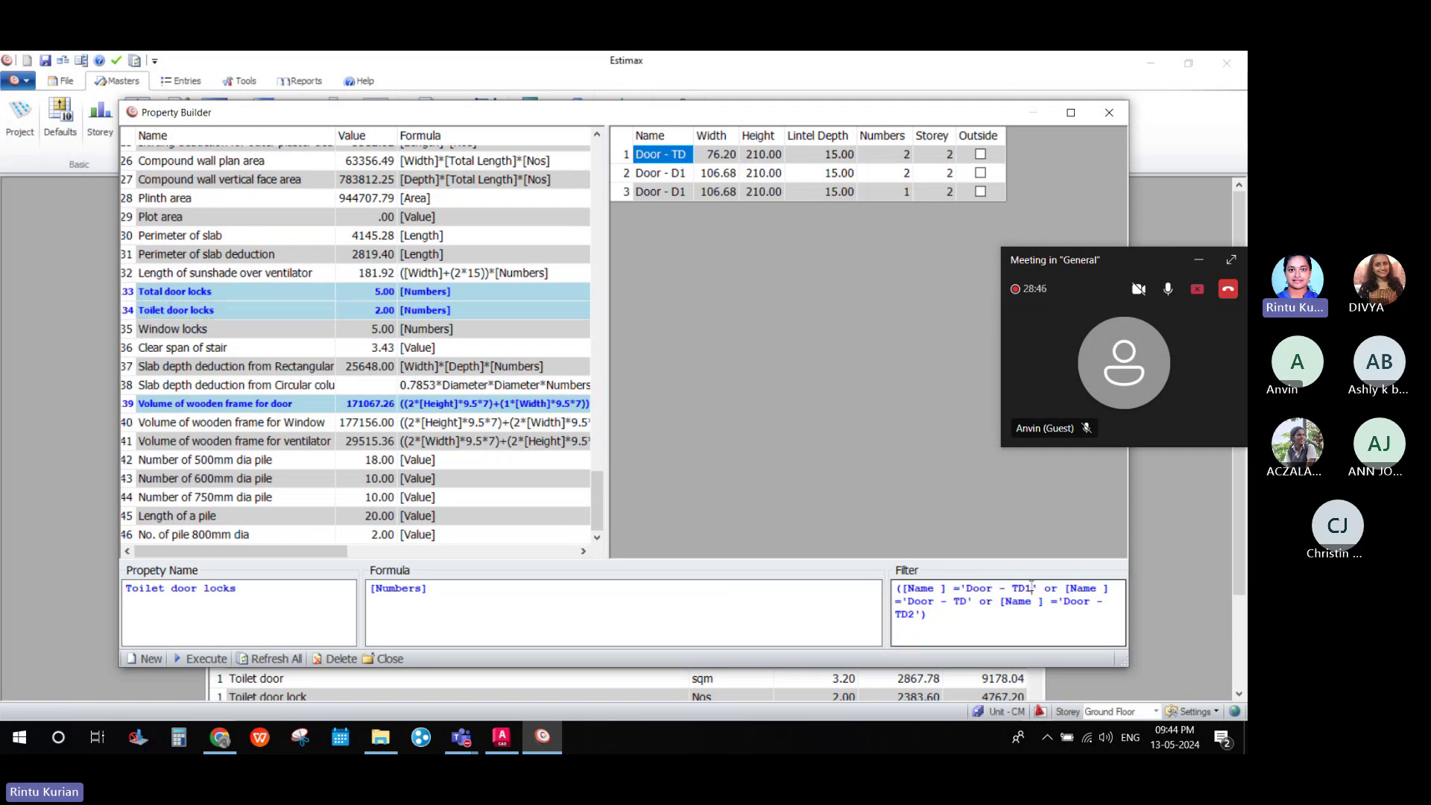
click(954, 601)
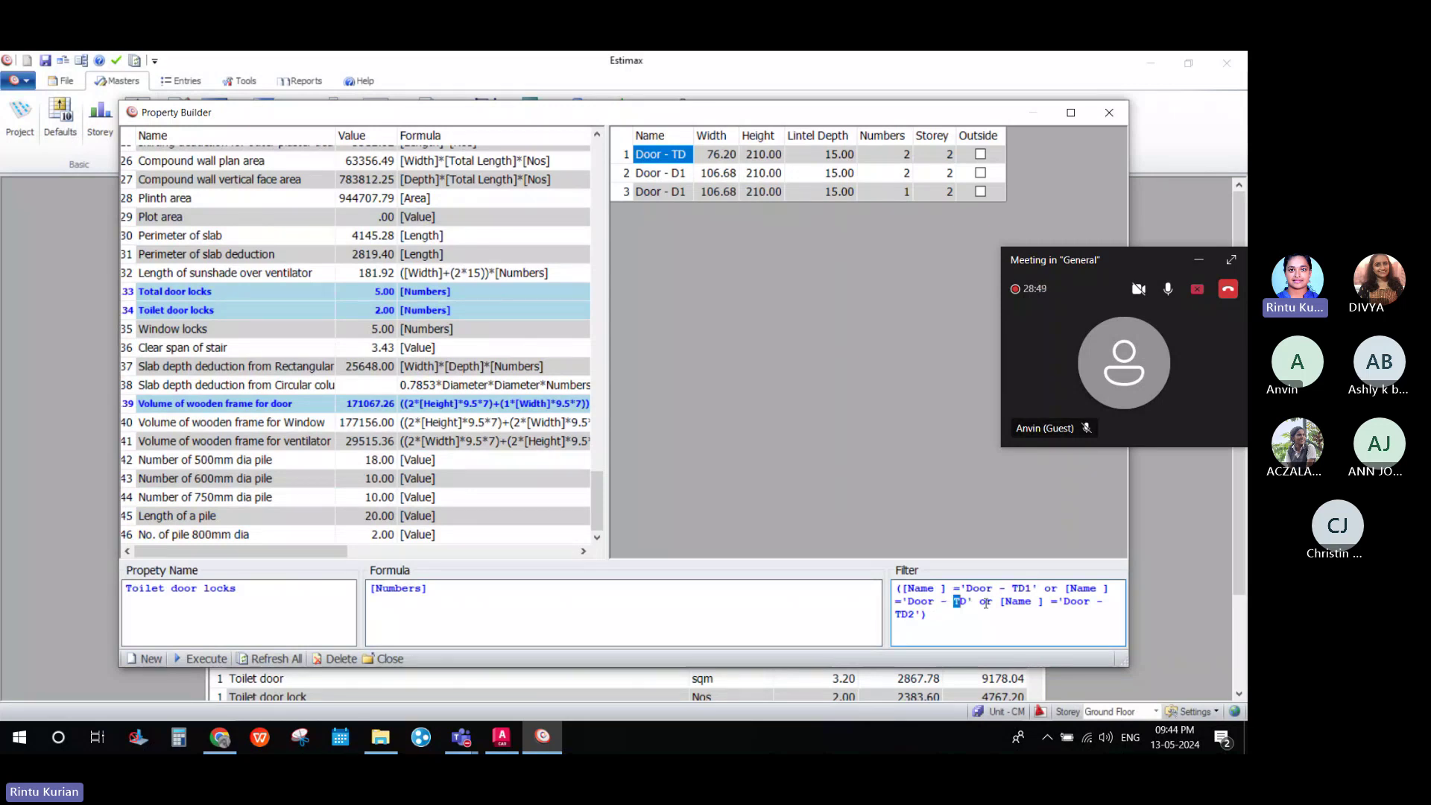
double_click(899, 616)
drag(901, 616, 908, 618)
click(944, 615)
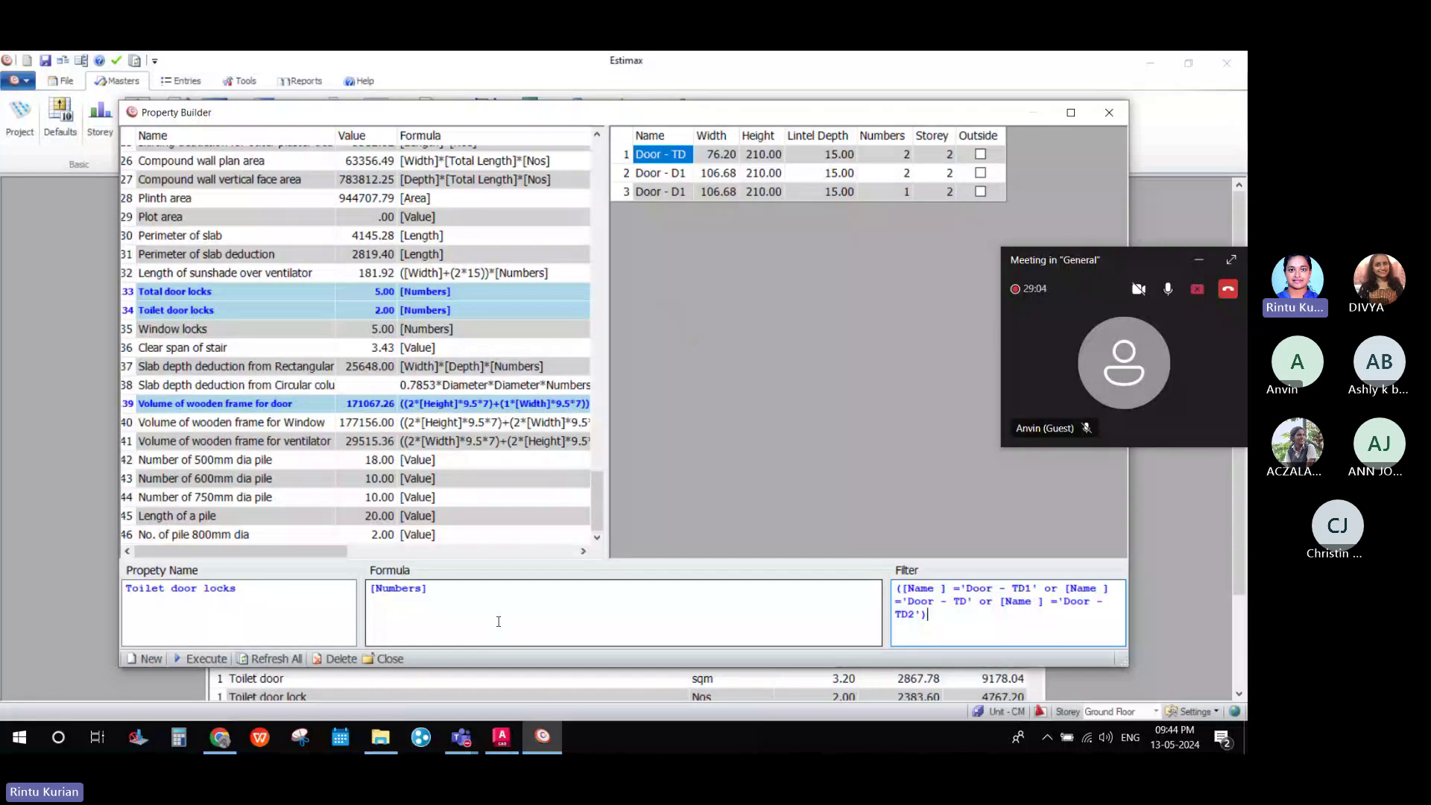
drag(464, 601, 392, 603)
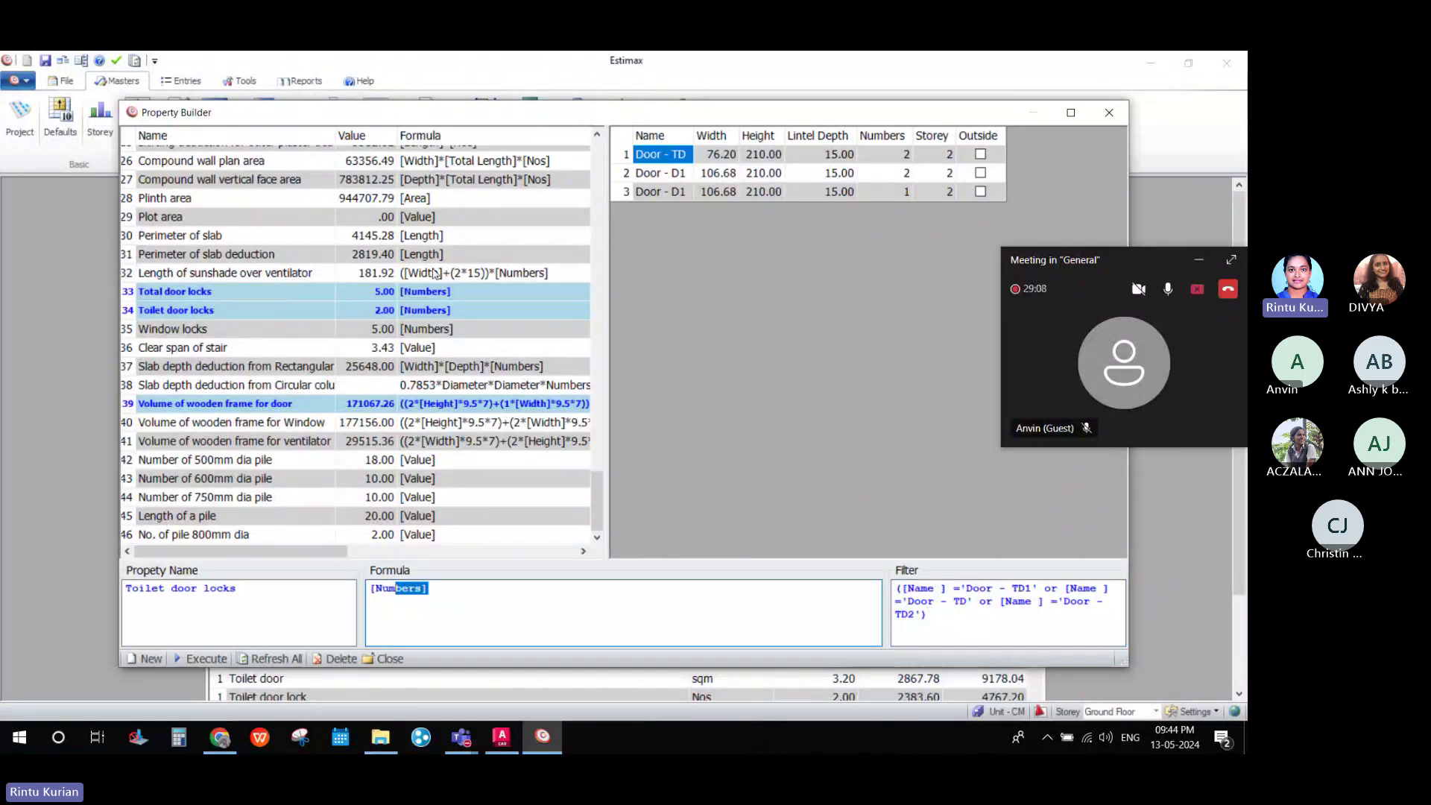
click(1110, 114)
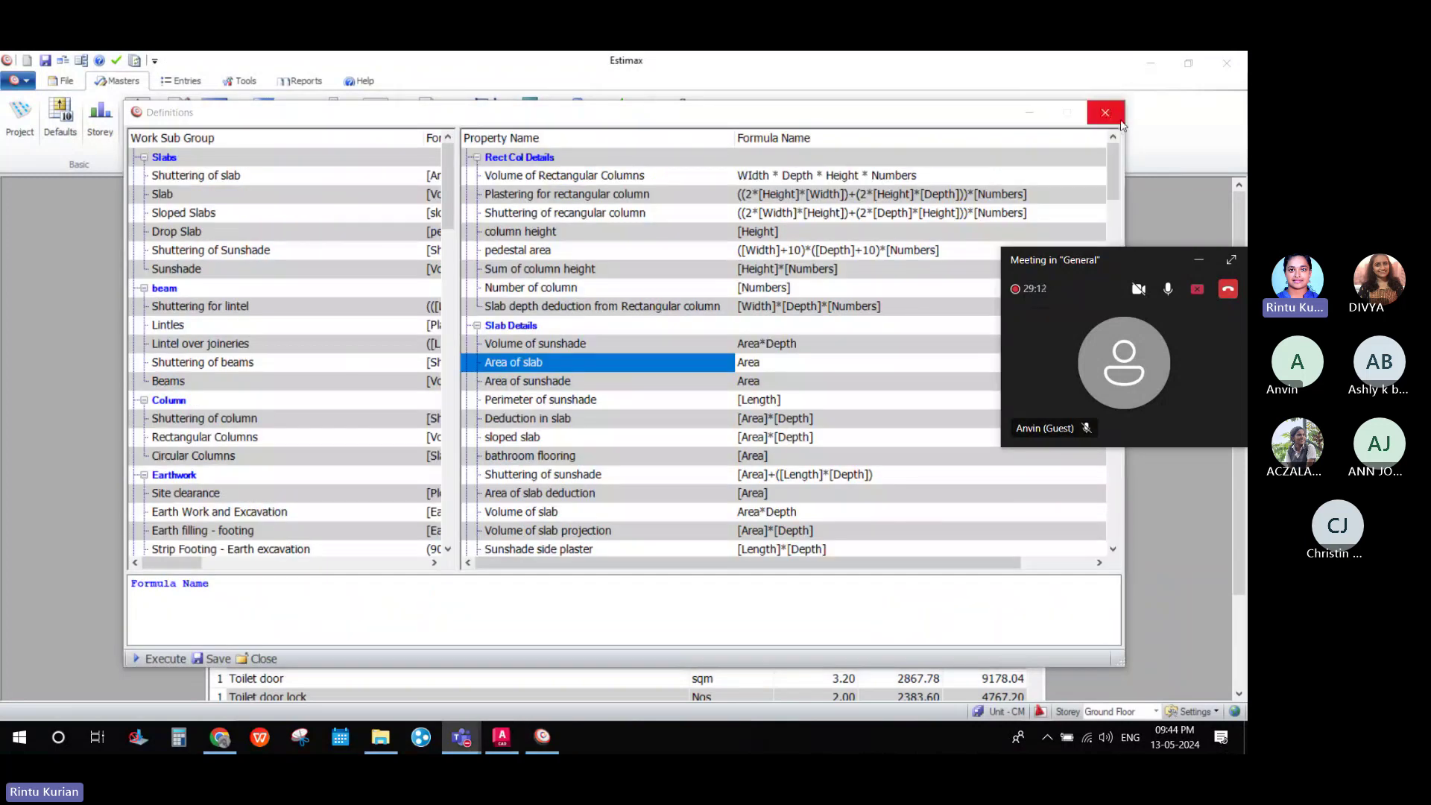
click(1116, 118)
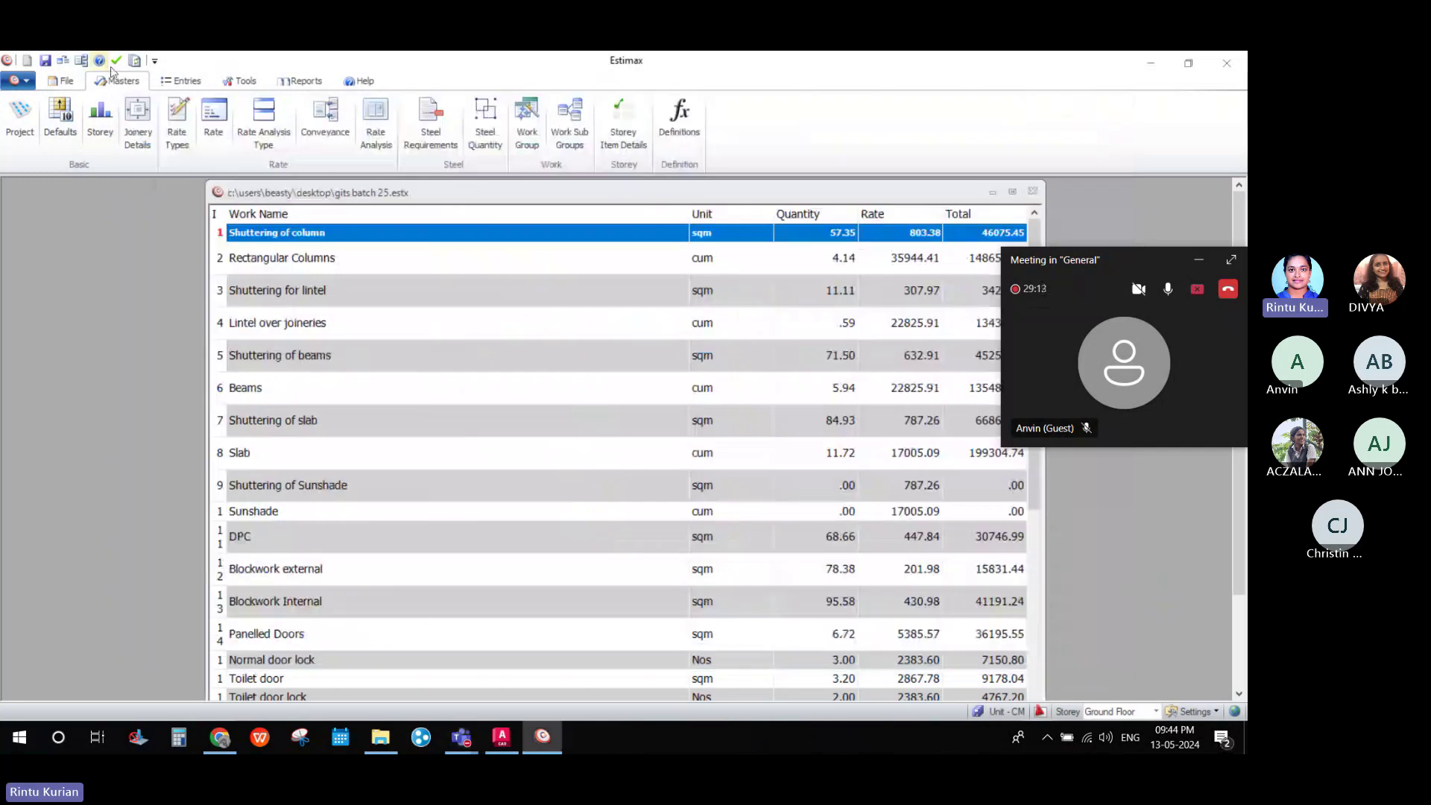
Review the wall, door, window and ventilator details of the scanned architectural drawing and close them.
click(181, 81)
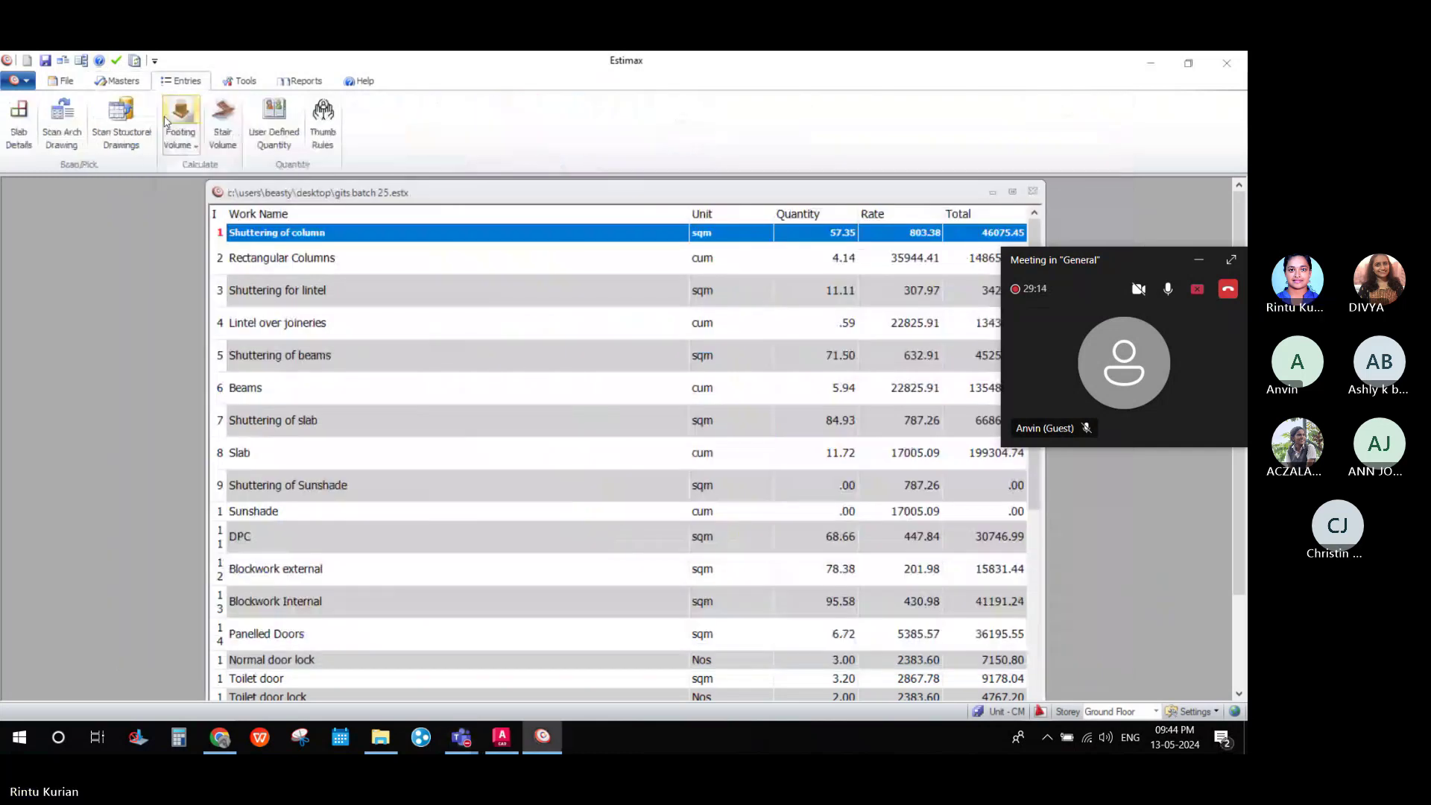
click(63, 125)
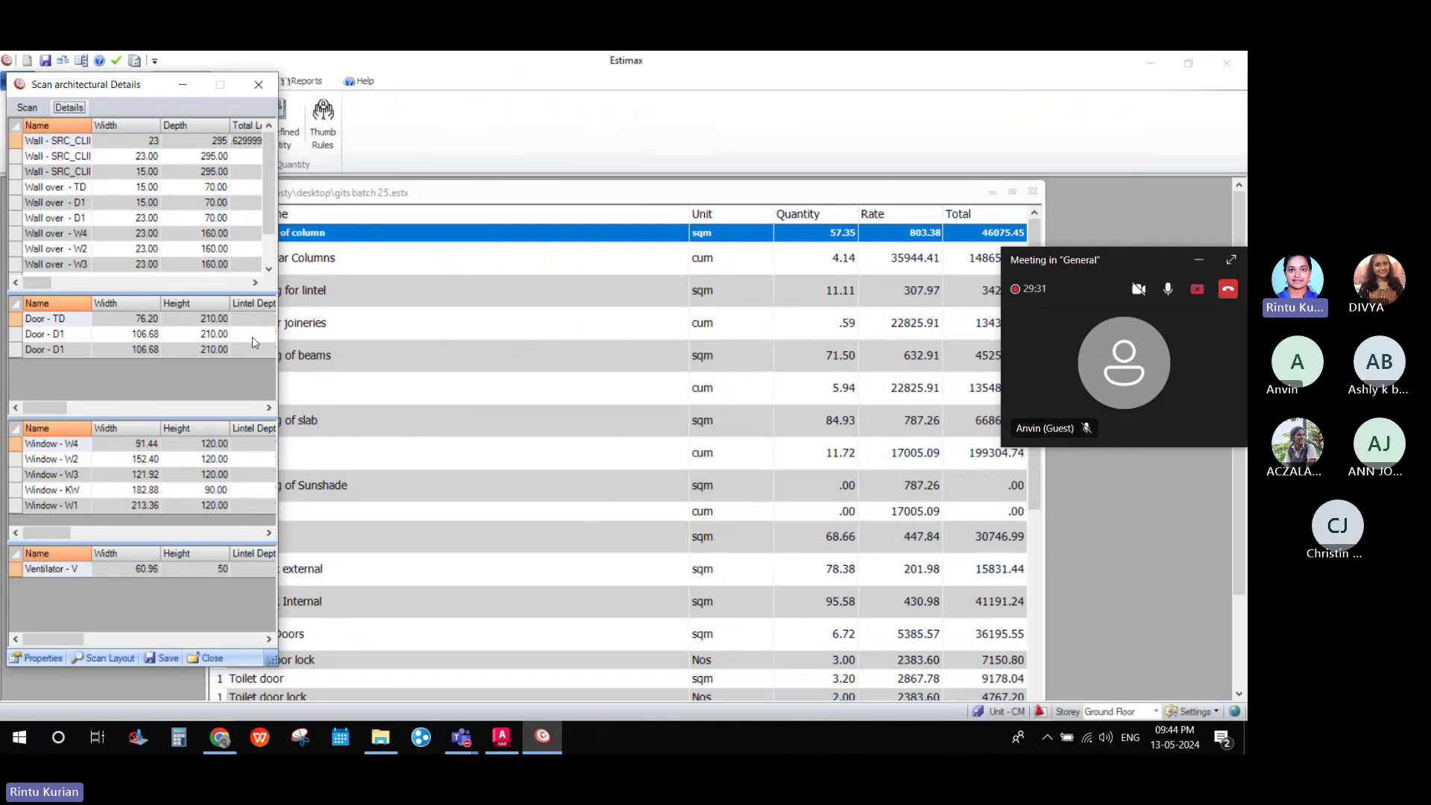
click(258, 84)
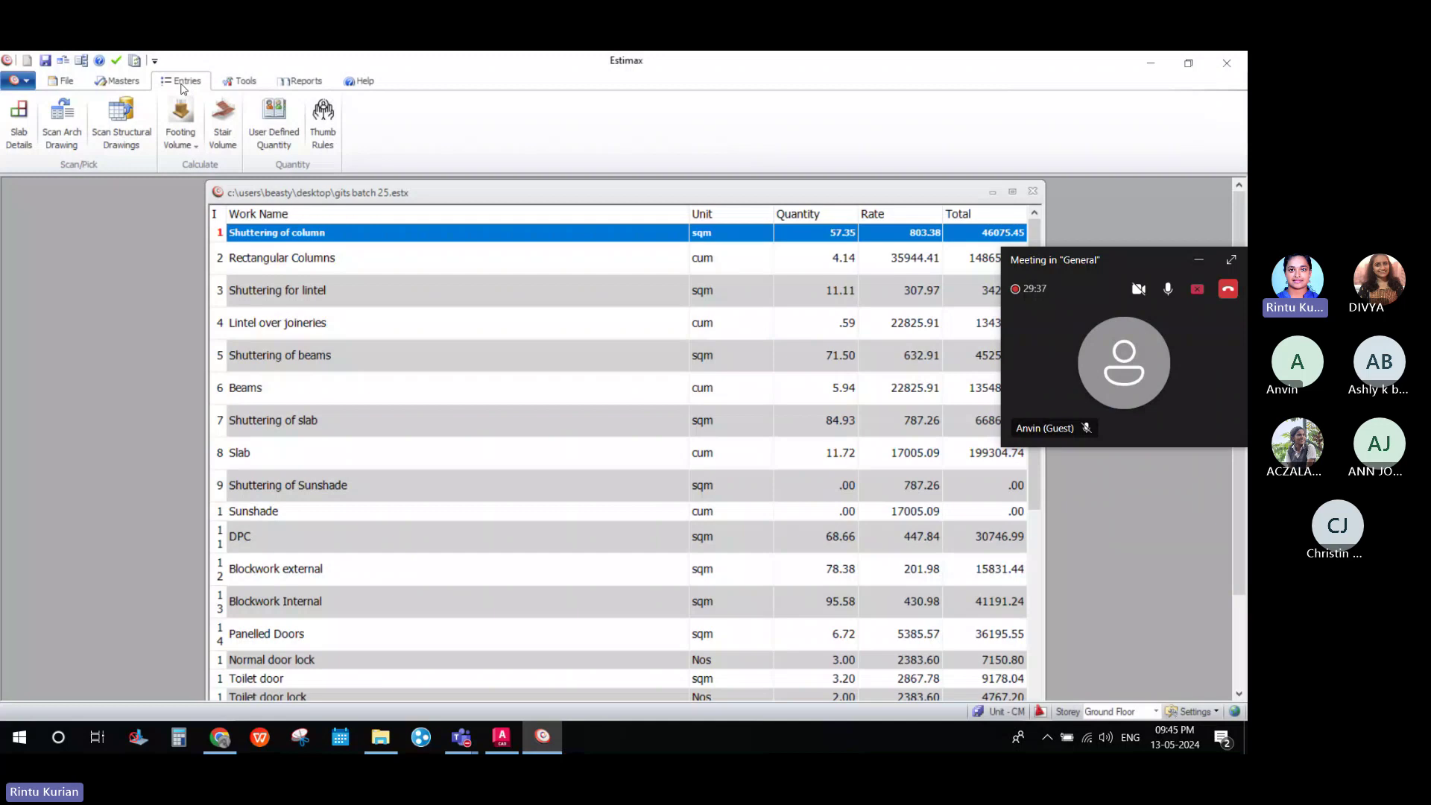
Look through the project defaults list once more and reopen the definitions.
click(123, 81)
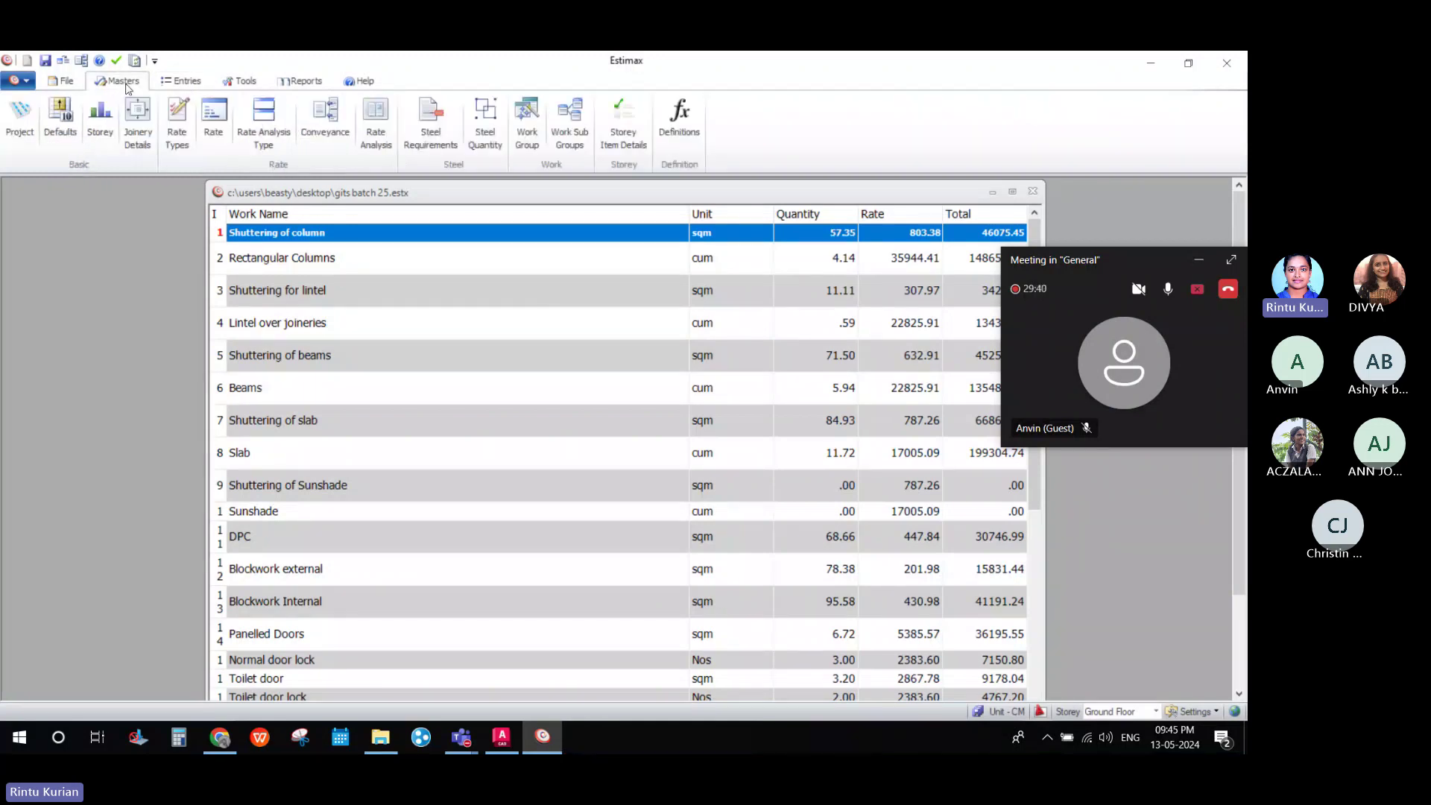
click(73, 130)
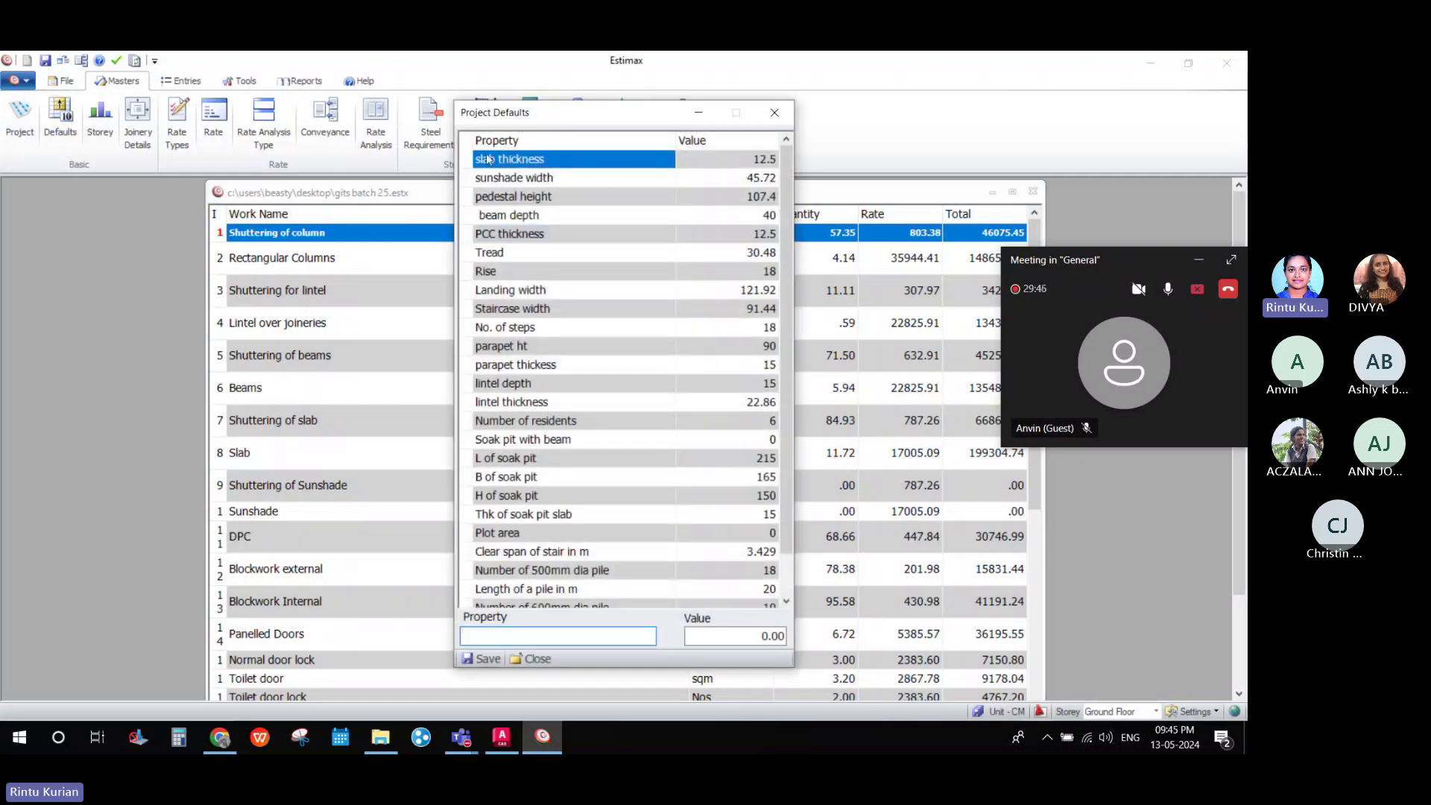
scroll(795, 551, down, 1)
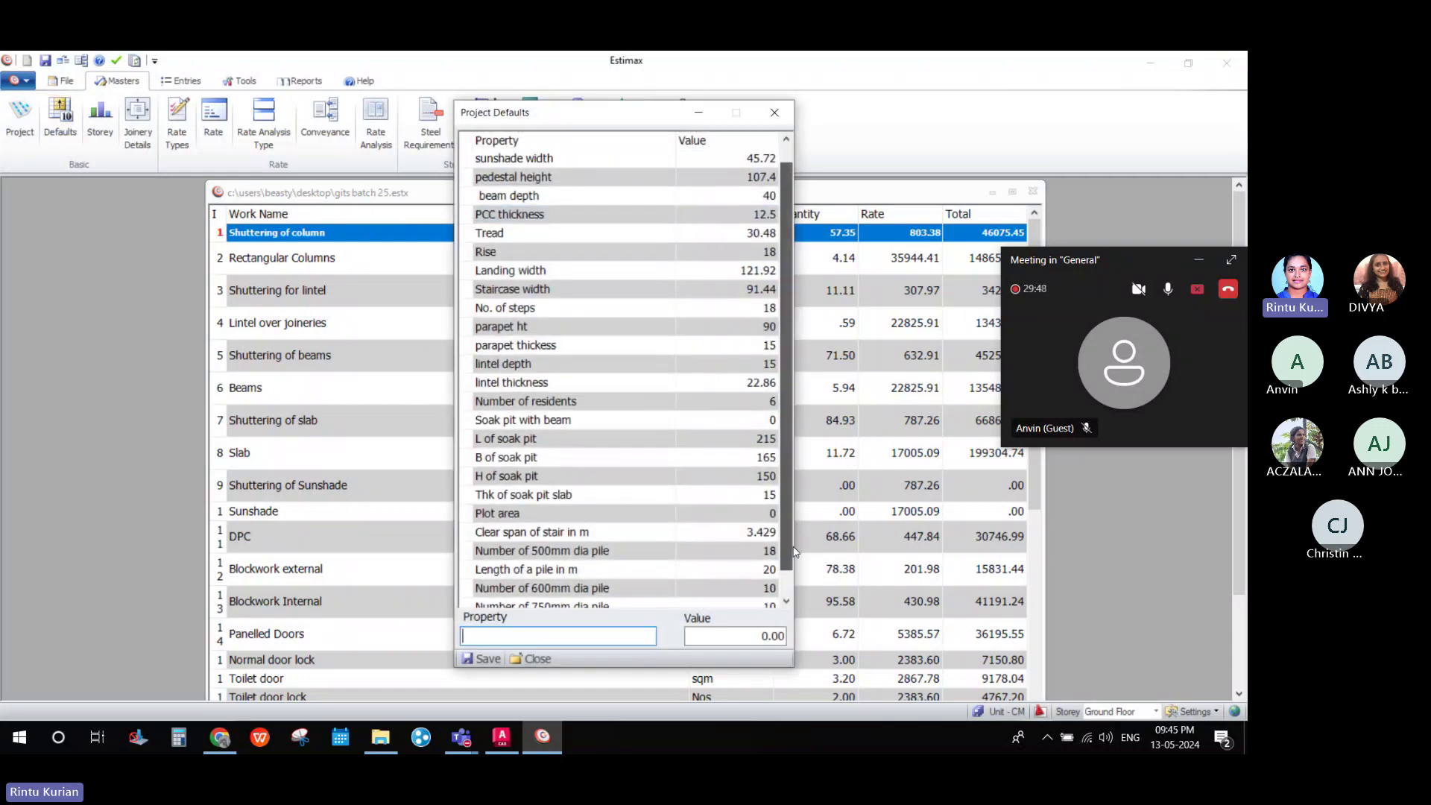
scroll(794, 552, down, 1)
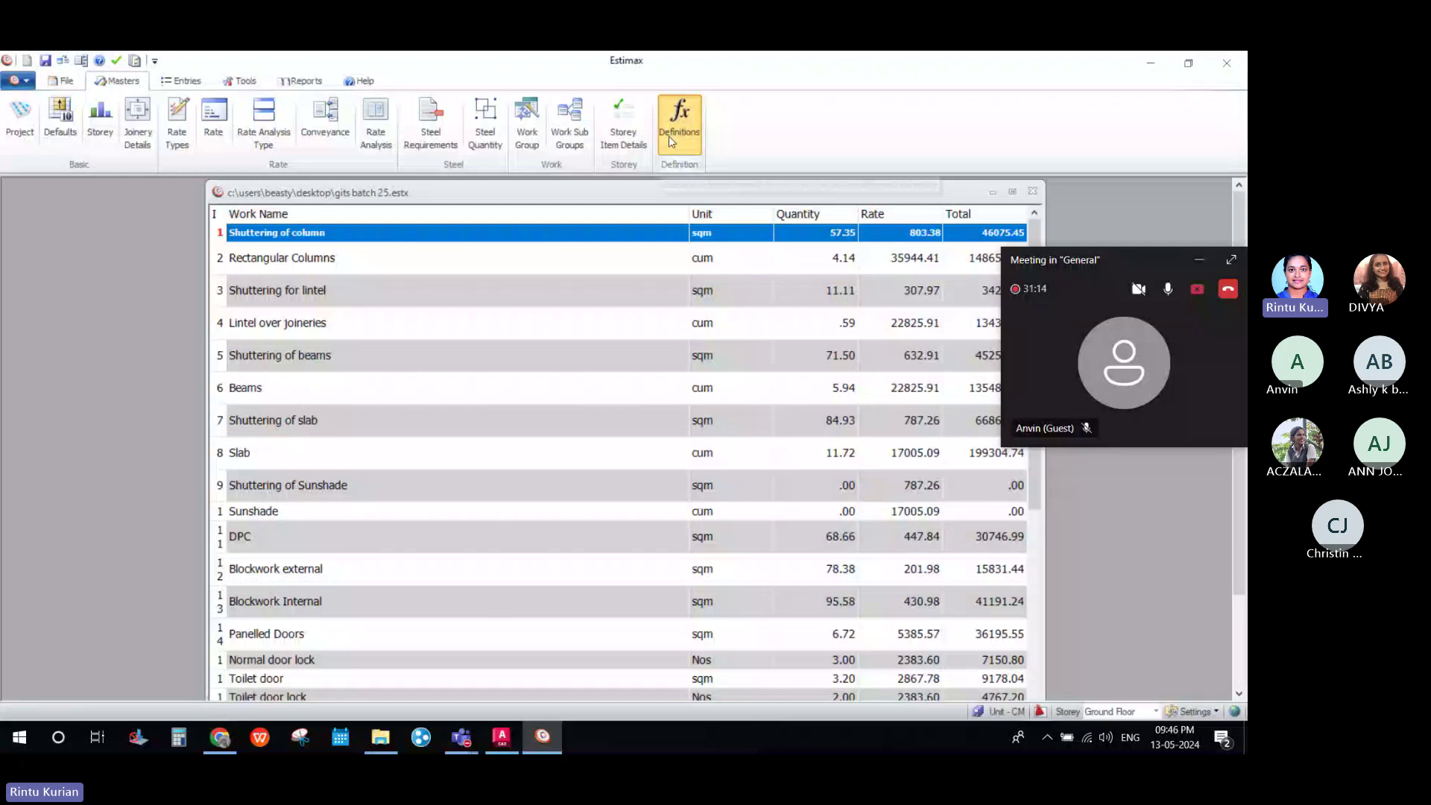
click(669, 135)
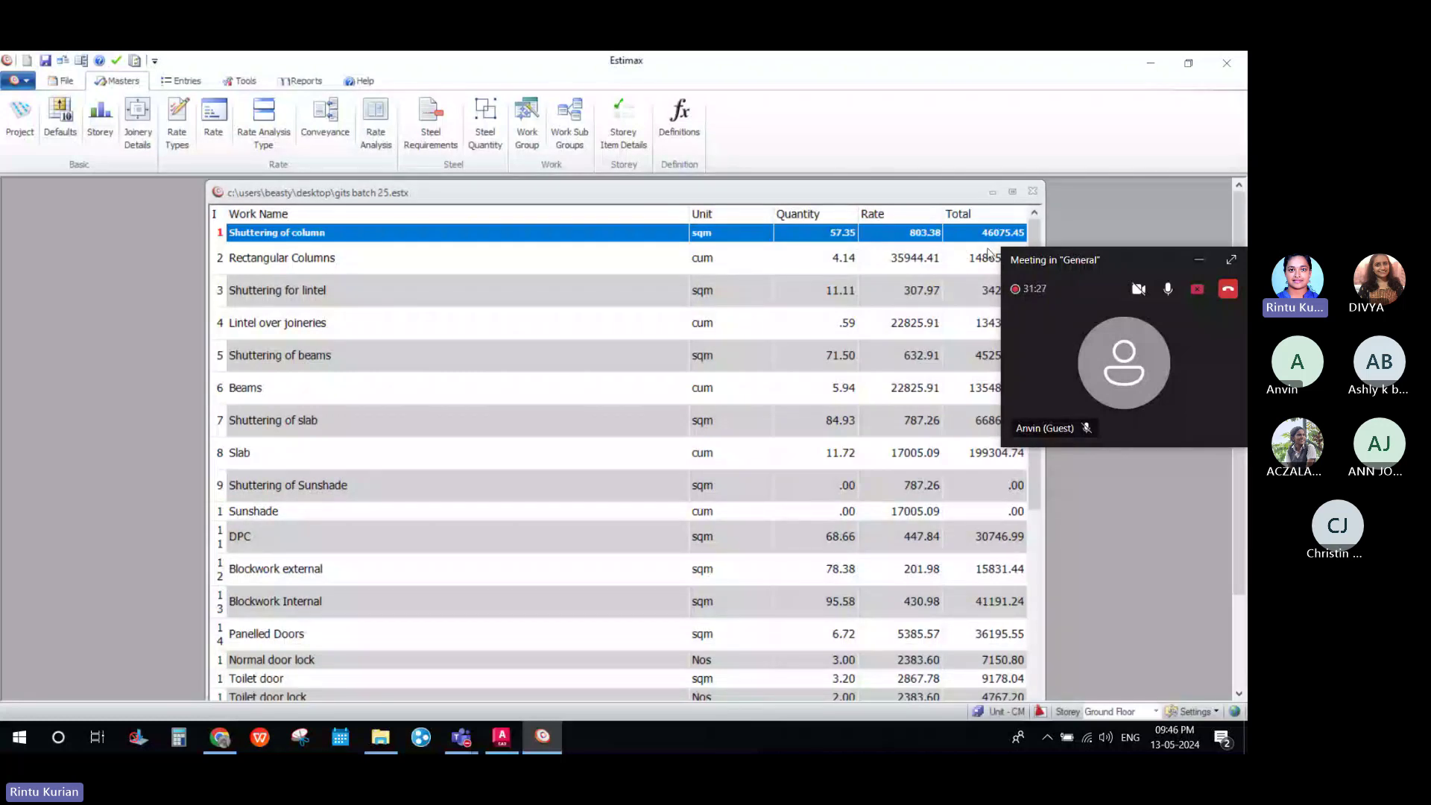
Review the work sub group formulas and property formulas in the definitions, then close them.
click(675, 138)
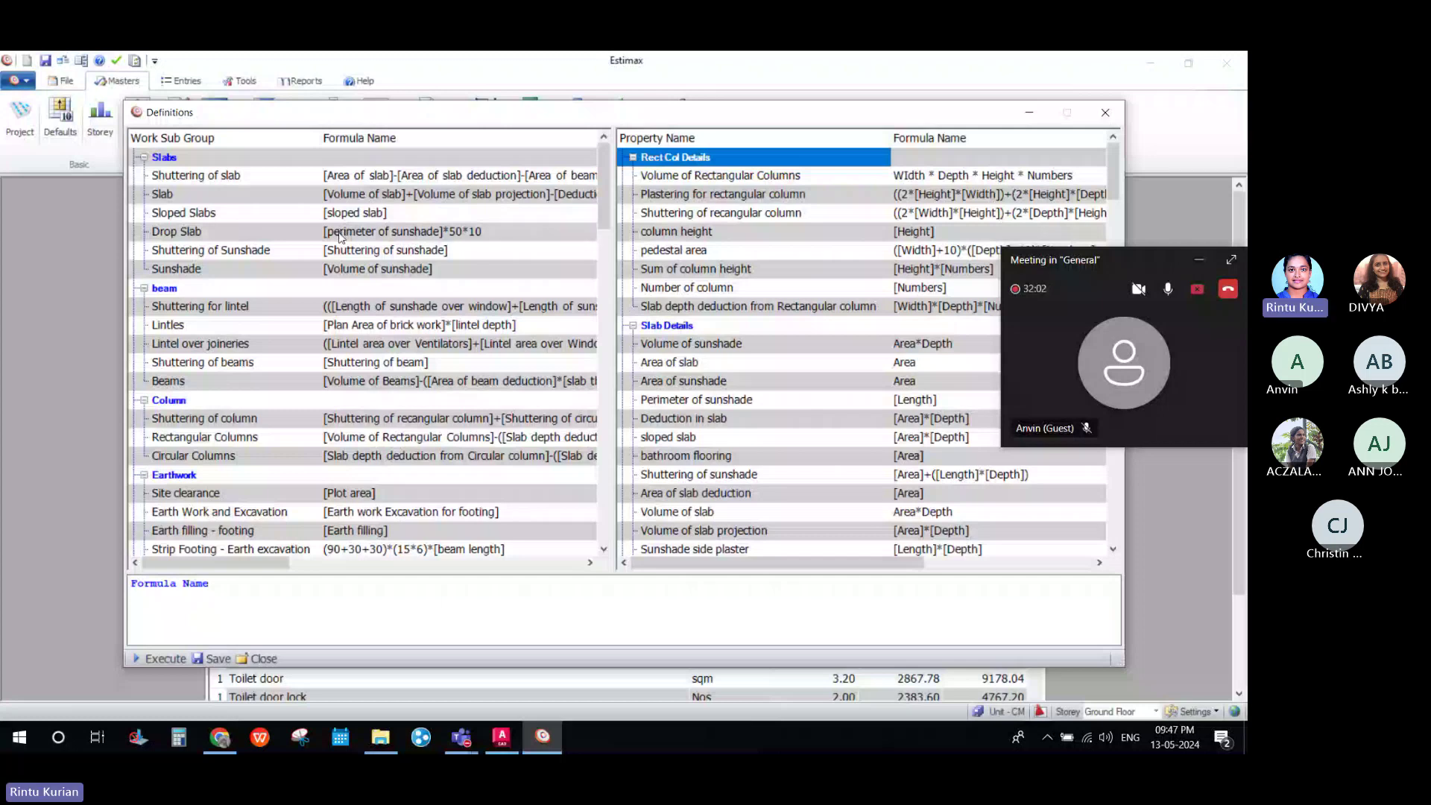
click(1106, 113)
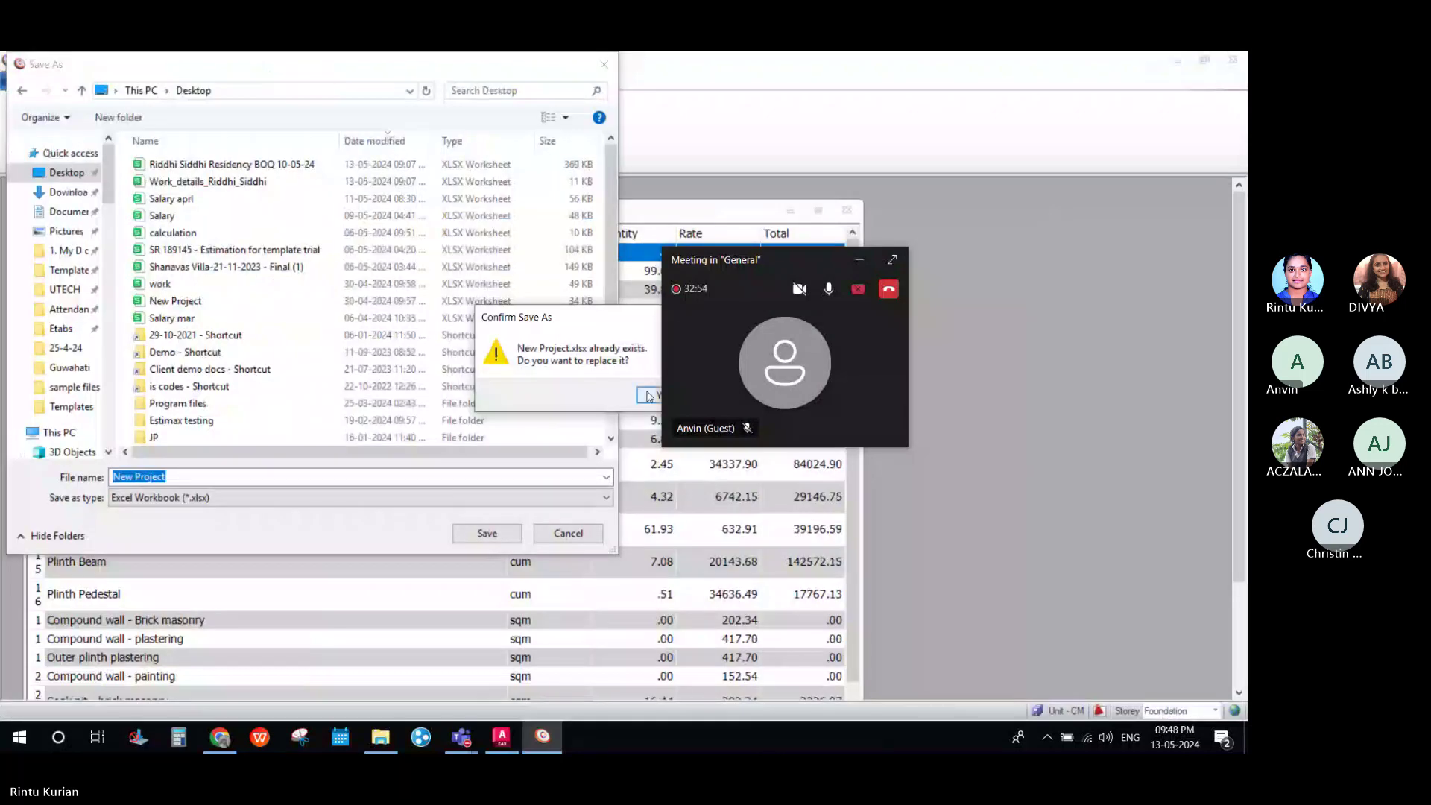
Save the abstract of estimate as New Project.xlsx on the Desktop, replacing the existing file, and open the workbook in WPS Office.
click(640, 392)
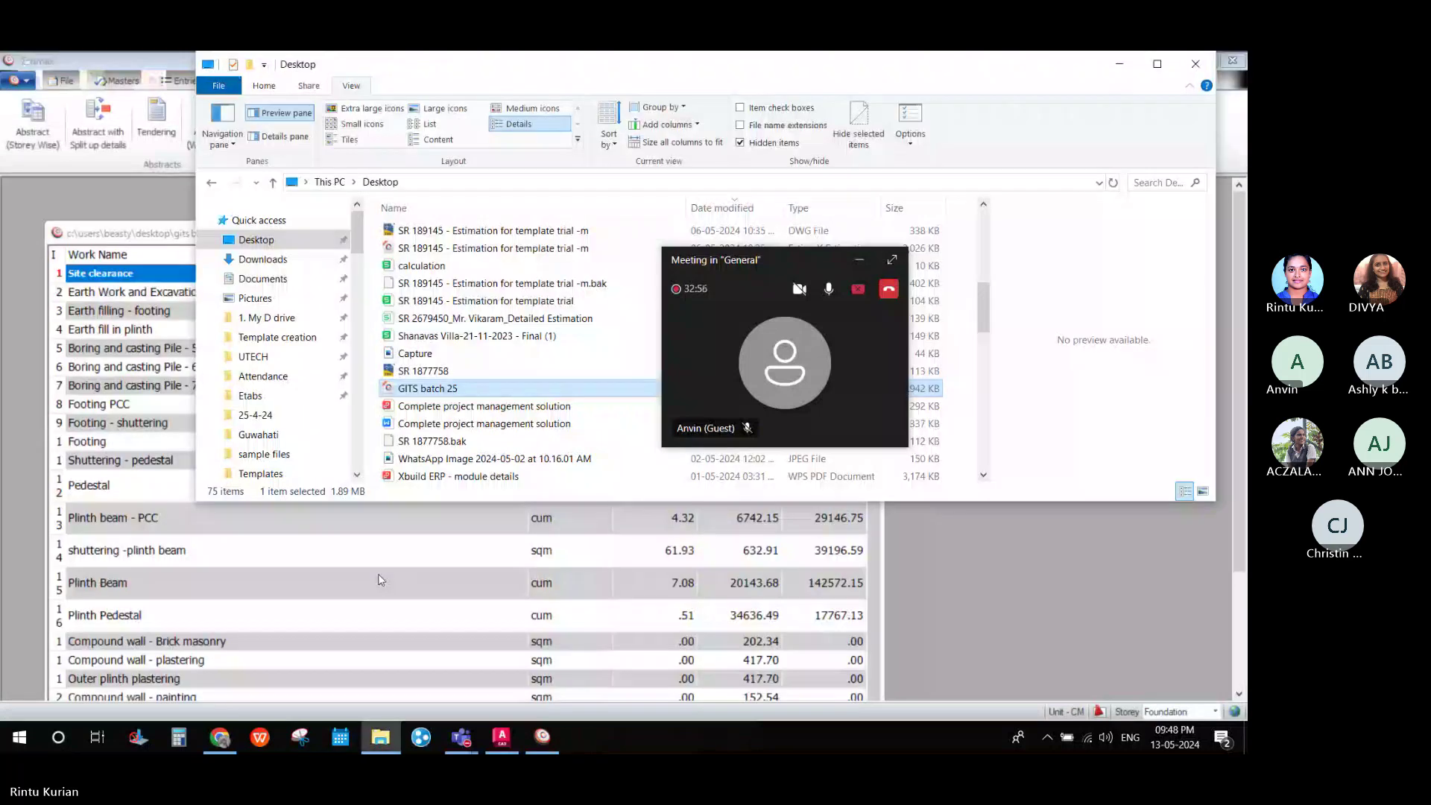
scroll(431, 283, up, 6)
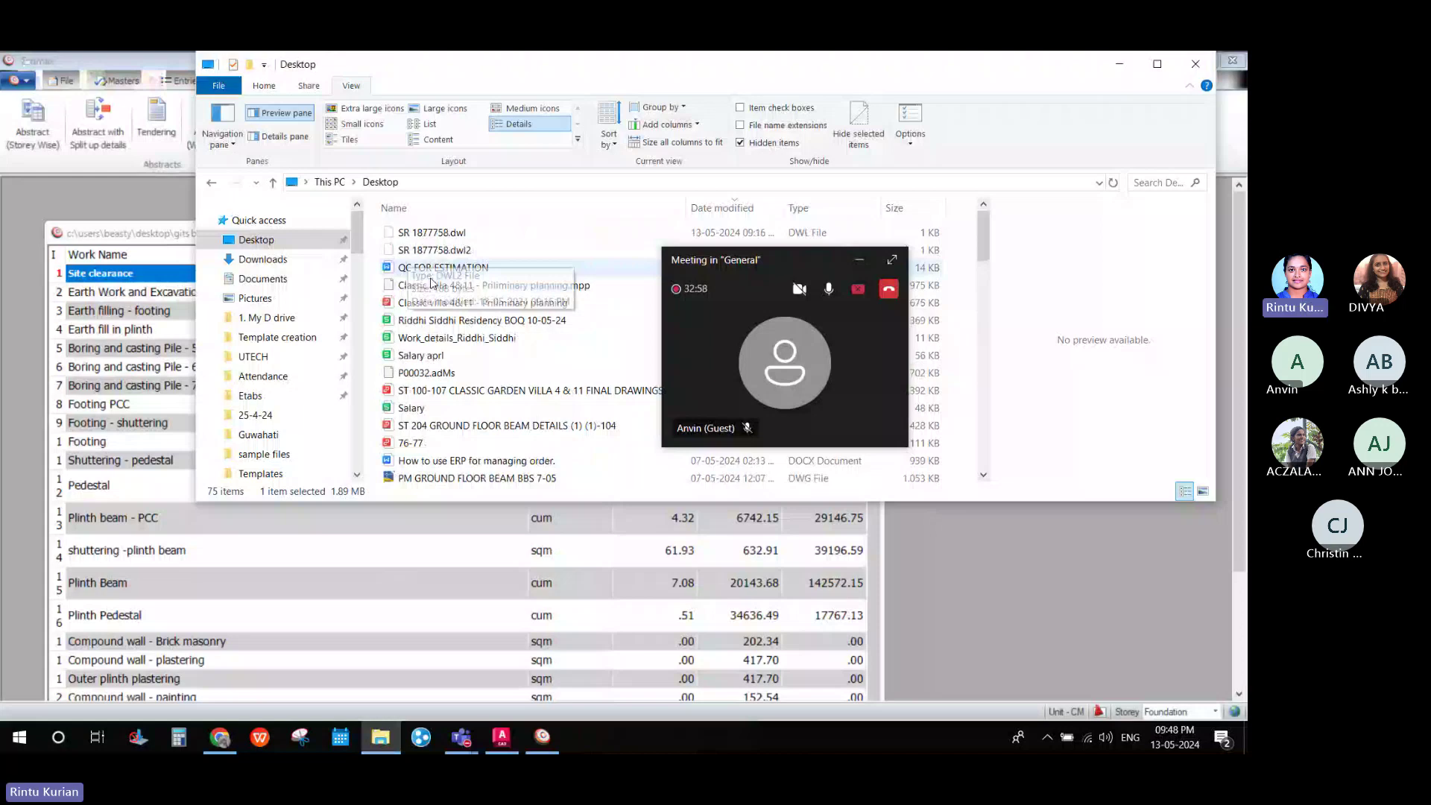
click(1114, 184)
double_click(433, 233)
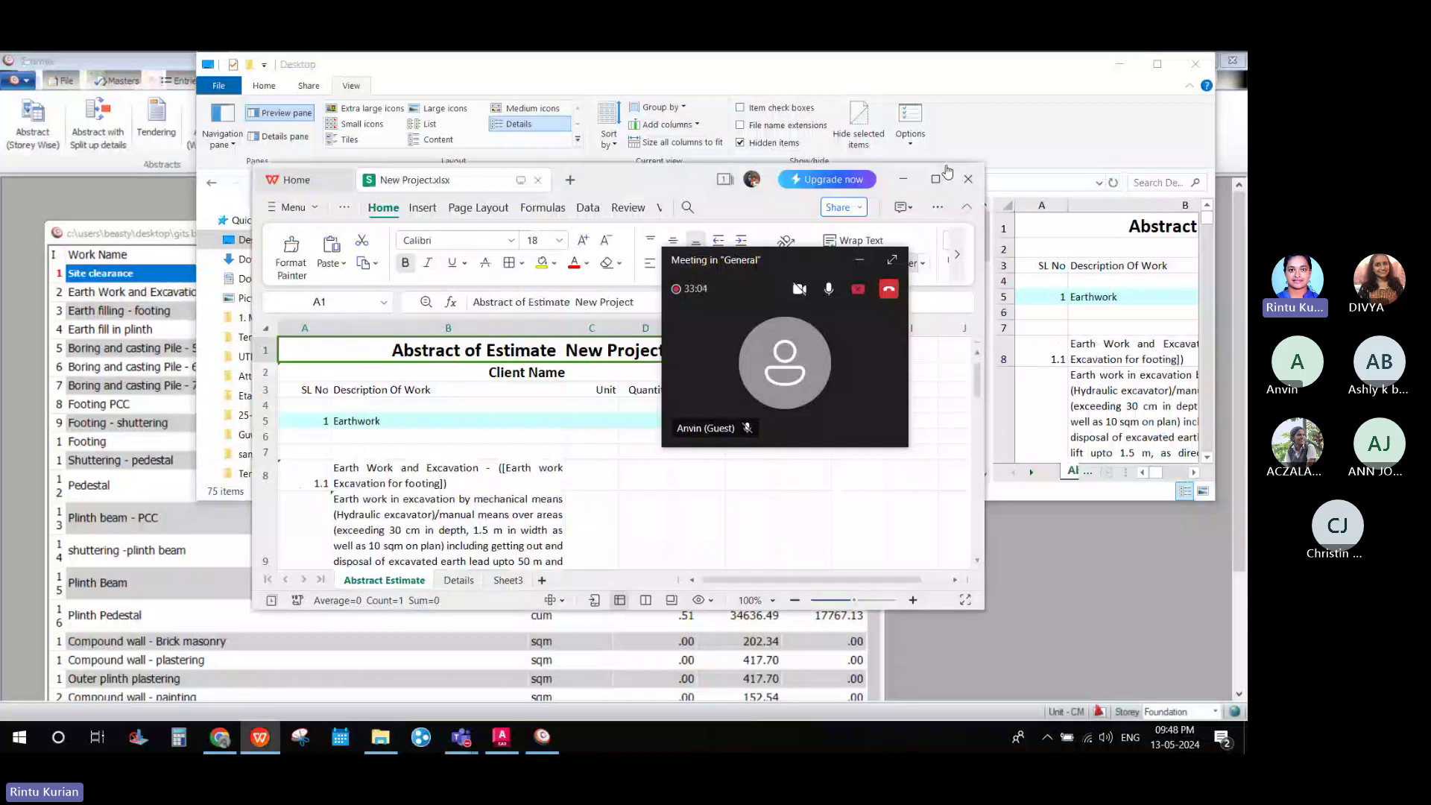
click(941, 174)
Examine the description and the quantity formula in D27 for the 500mm dia boring and casting pile on the Abstract Estimate sheet.
scroll(229, 625, down, 5)
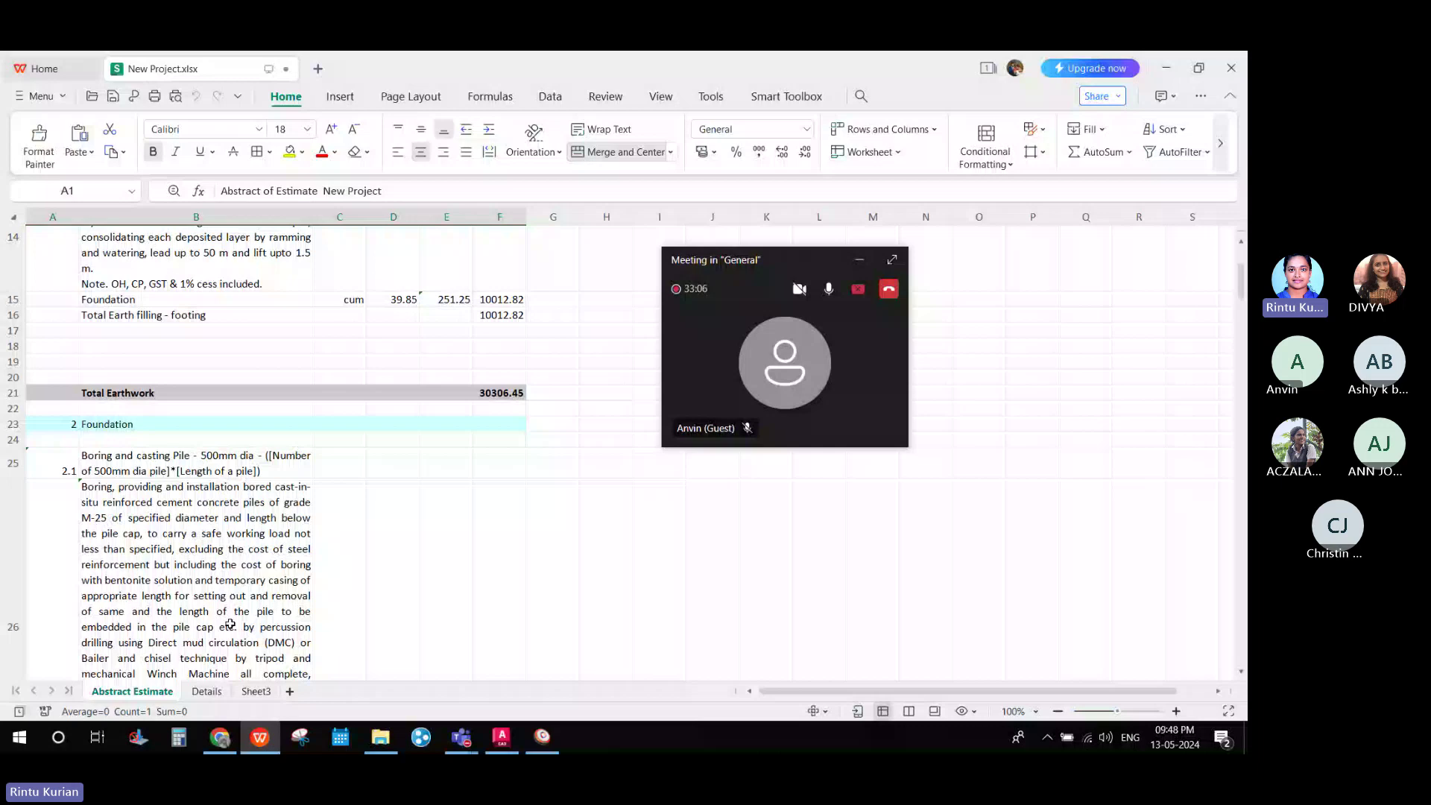
key(ctrl+Page_Down)
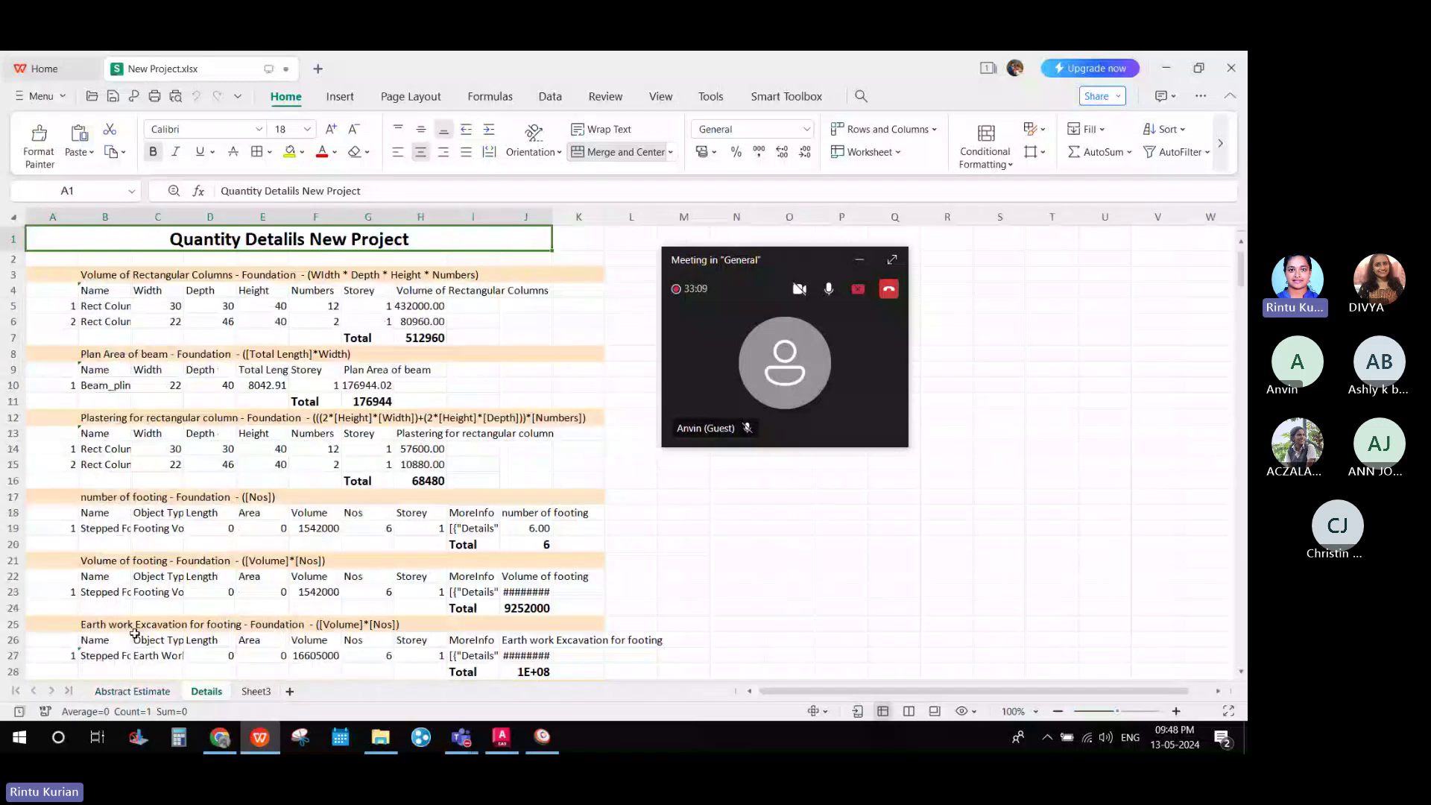
key(ctrl+Page_Up)
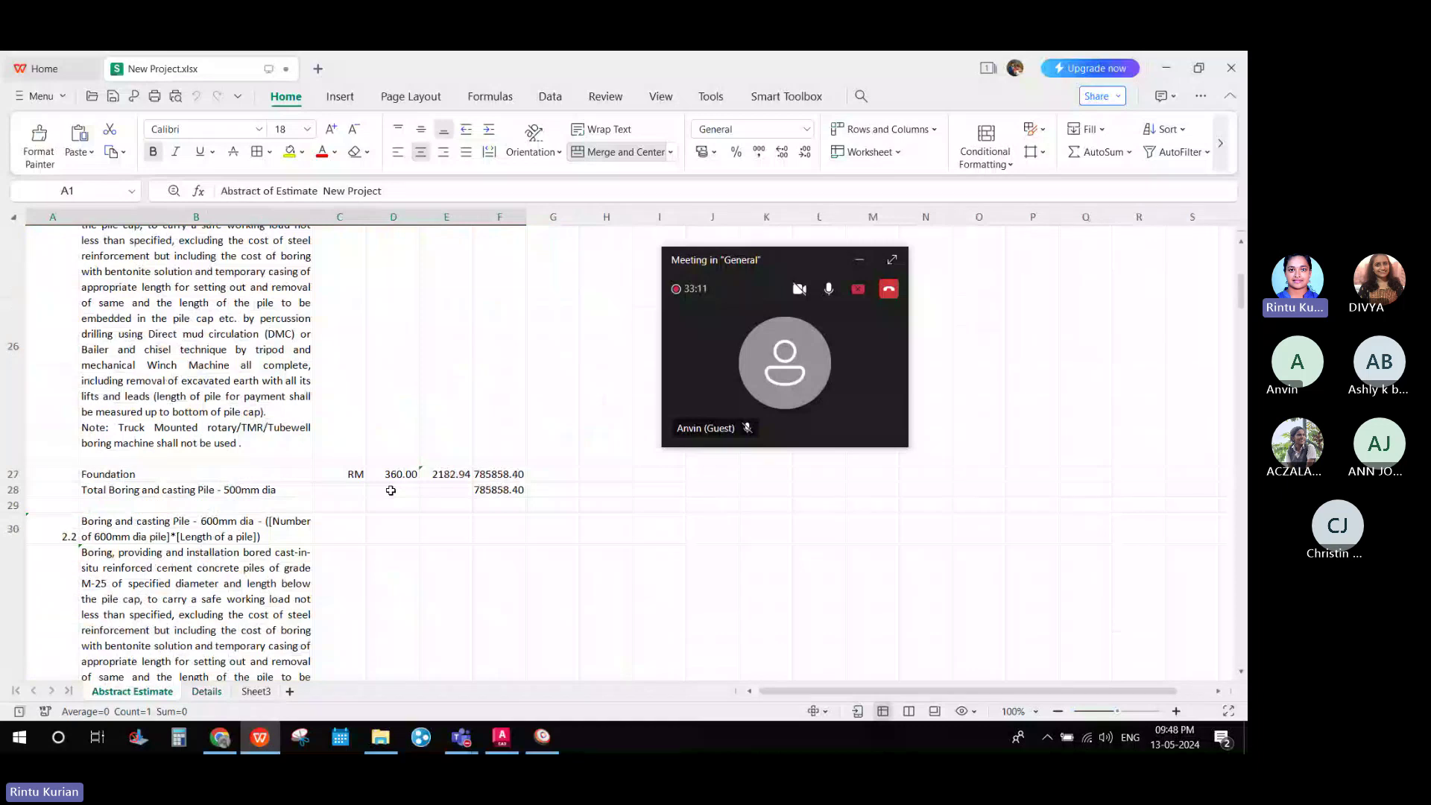
click(393, 475)
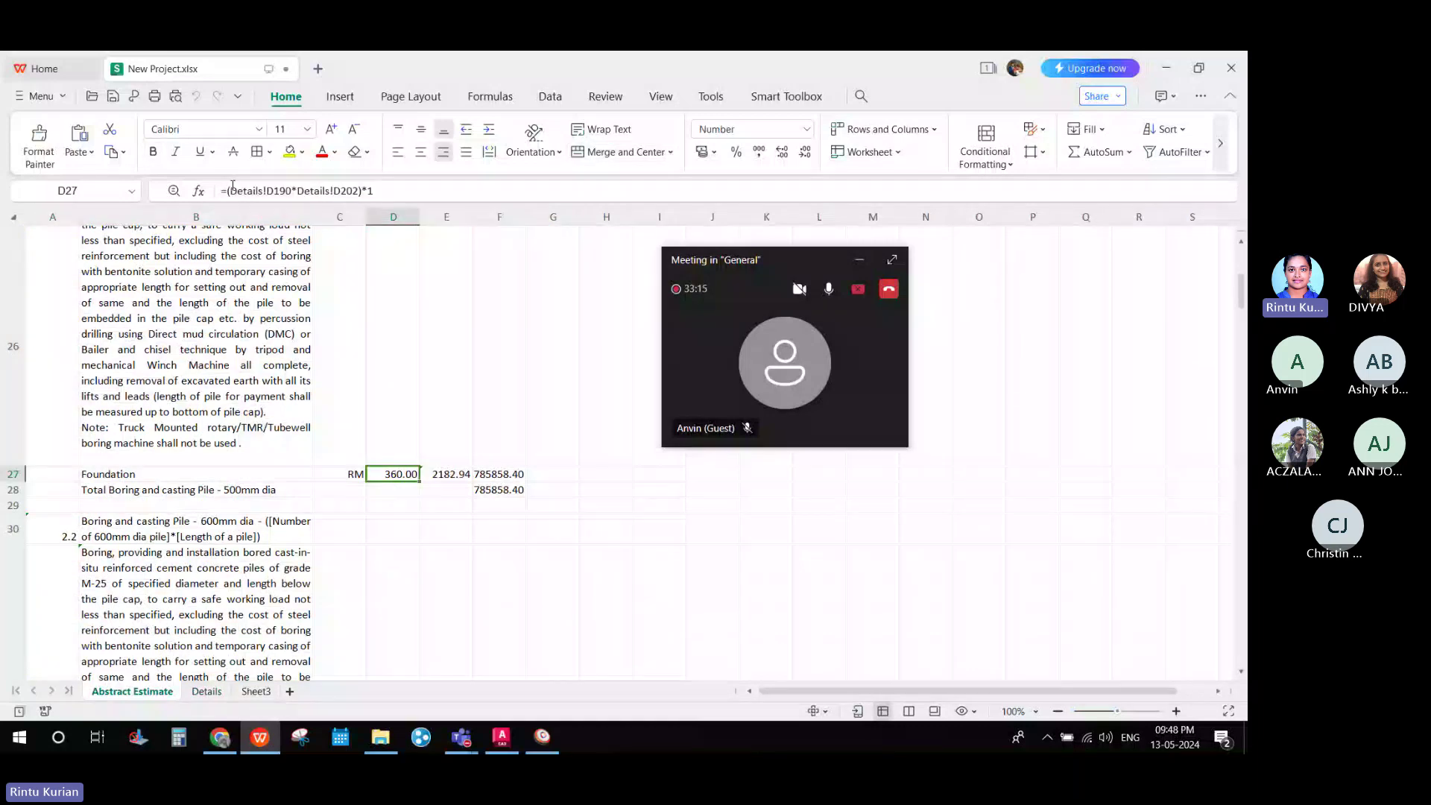
click(145, 415)
scroll(224, 373, up, 3)
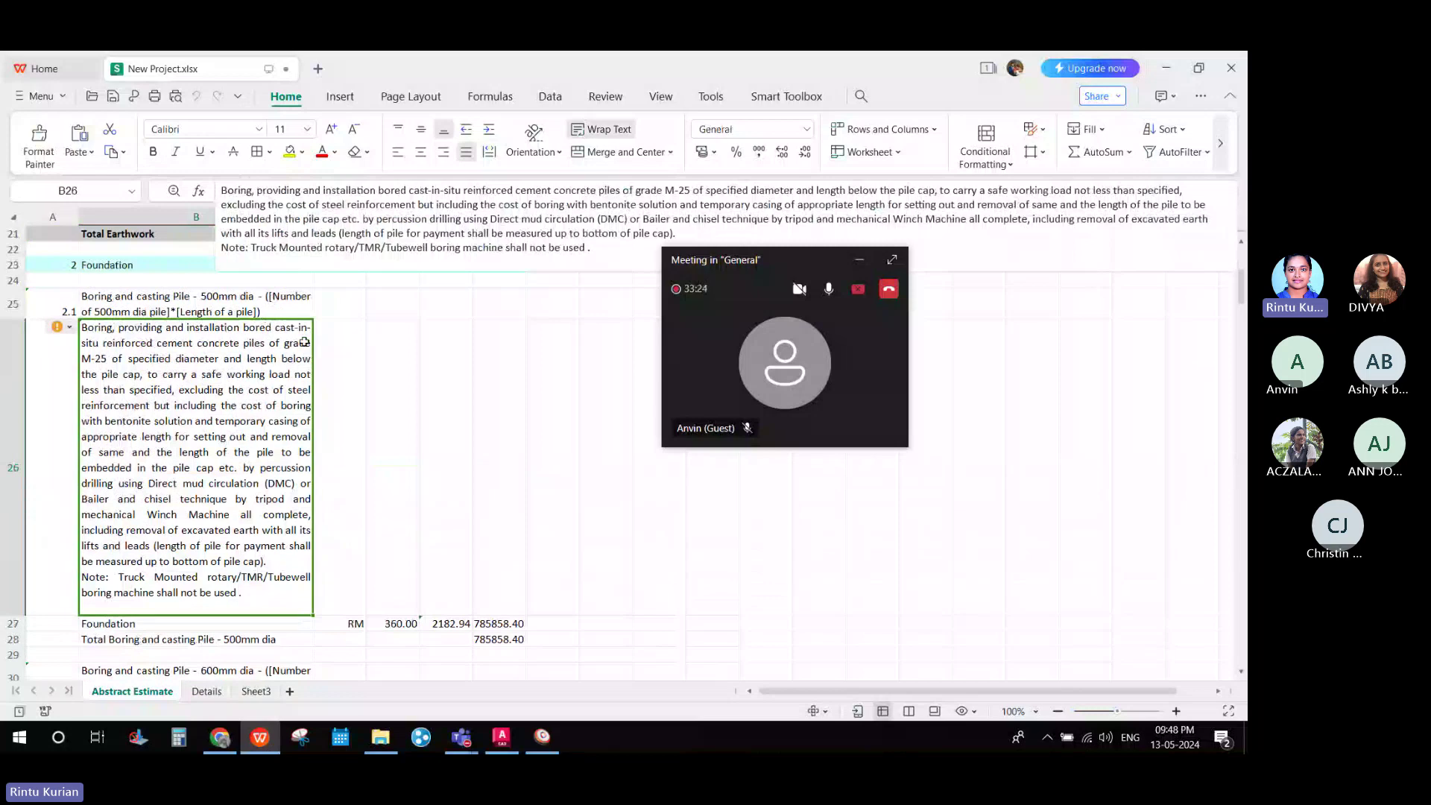
click(399, 629)
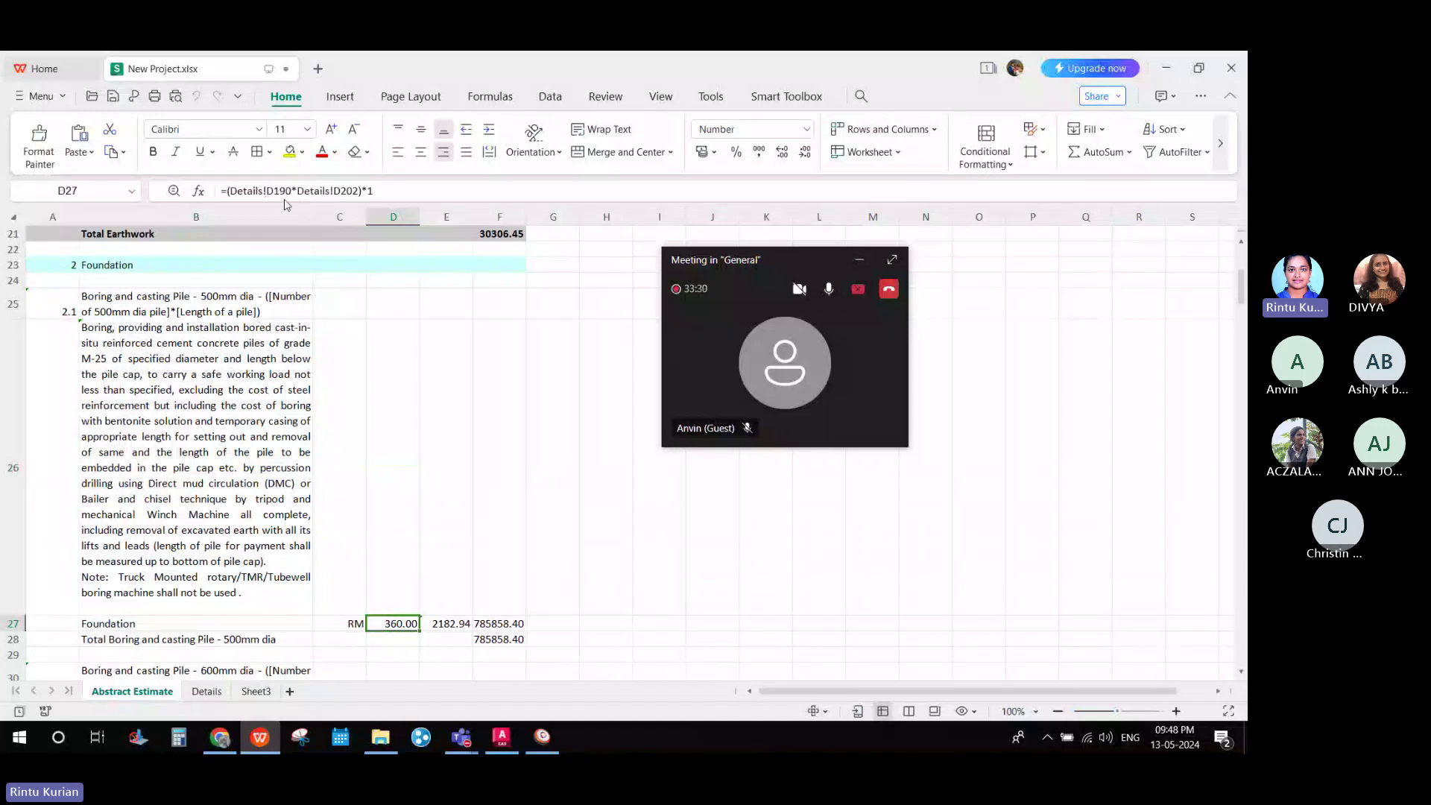
Trace the pile quantity formula to the Details sheet and inspect the total of Number of 500mm dia pile in D190.
click(207, 692)
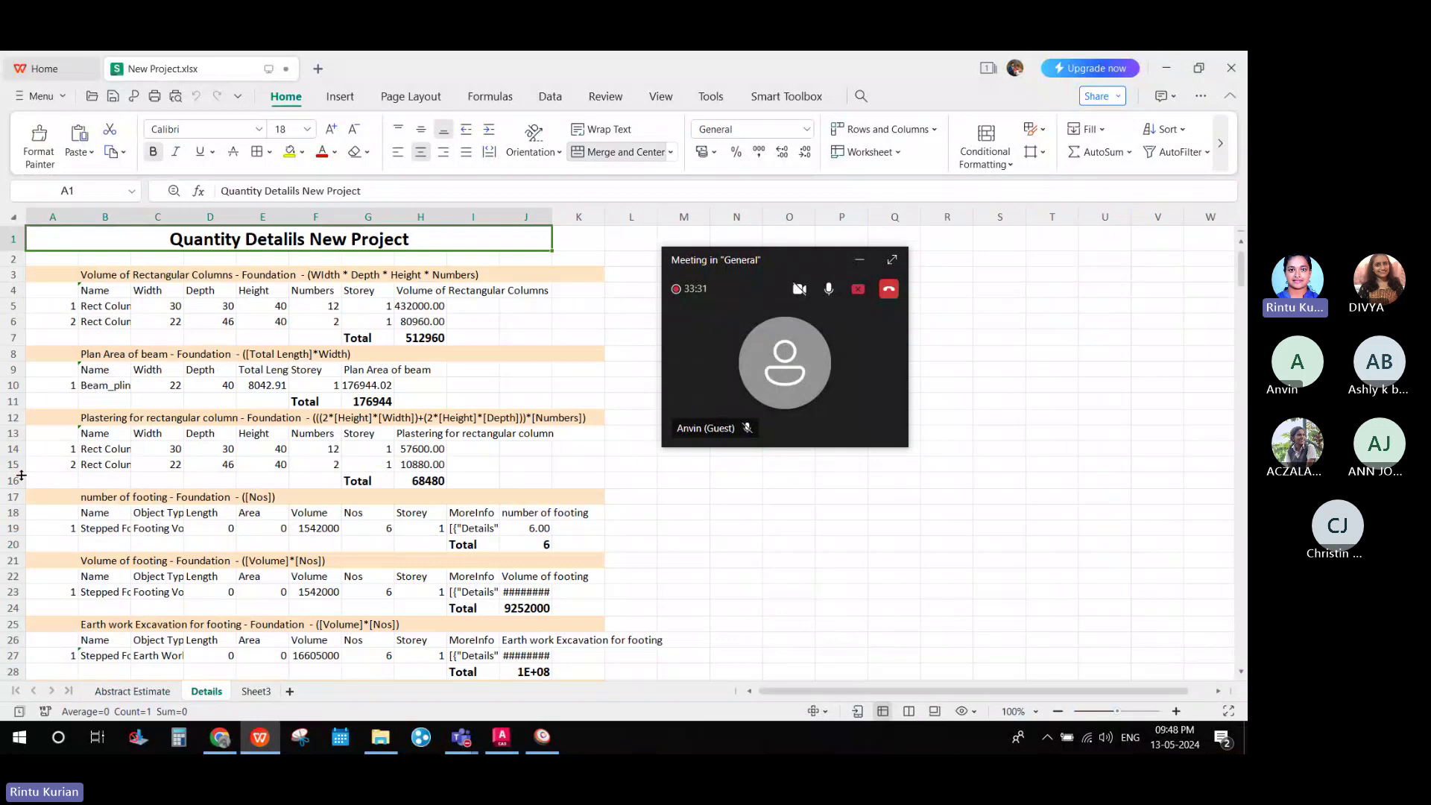
scroll(21, 476, down, 14)
click(210, 216)
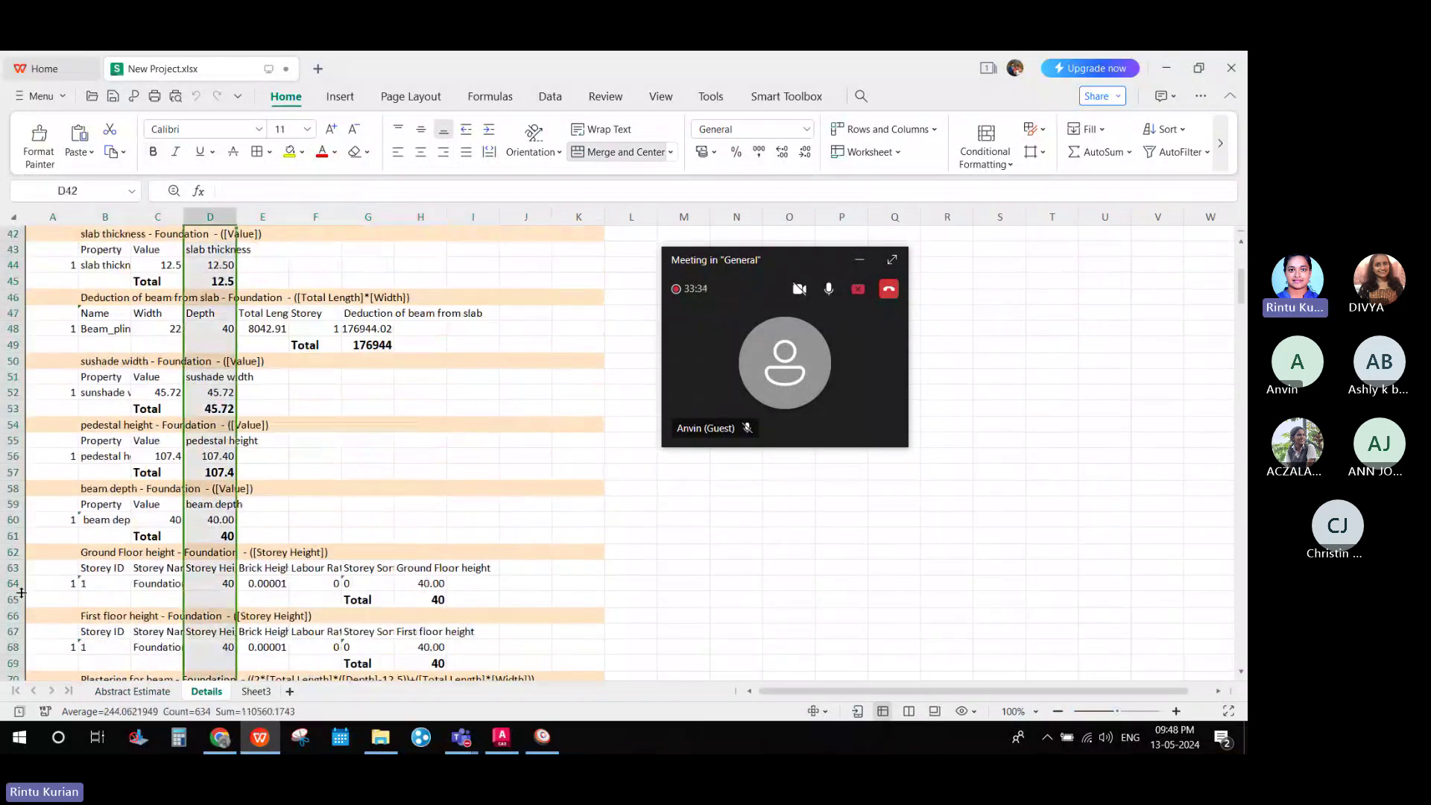
scroll(21, 624, down, 6)
scroll(20, 624, down, 17)
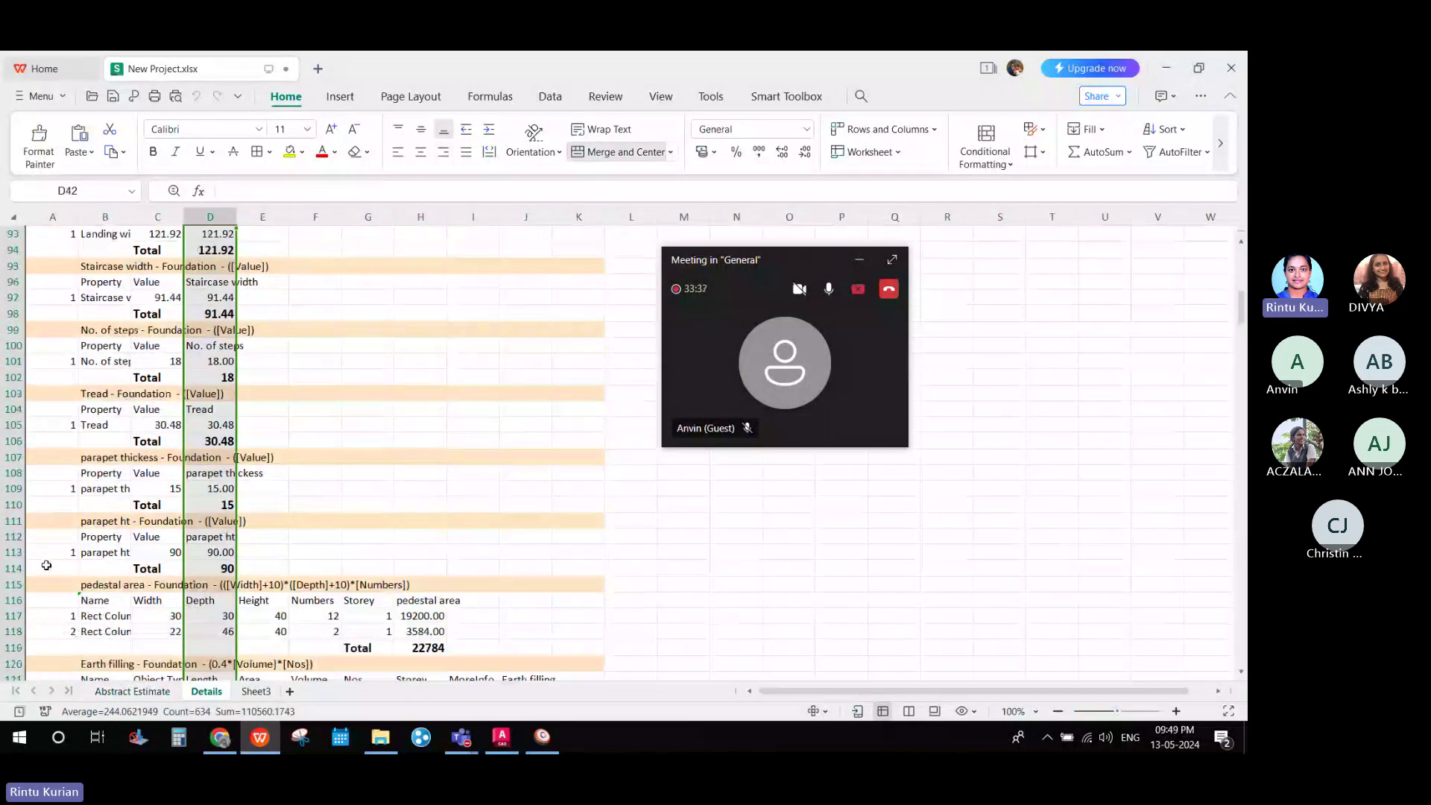
scroll(56, 609, down, 20)
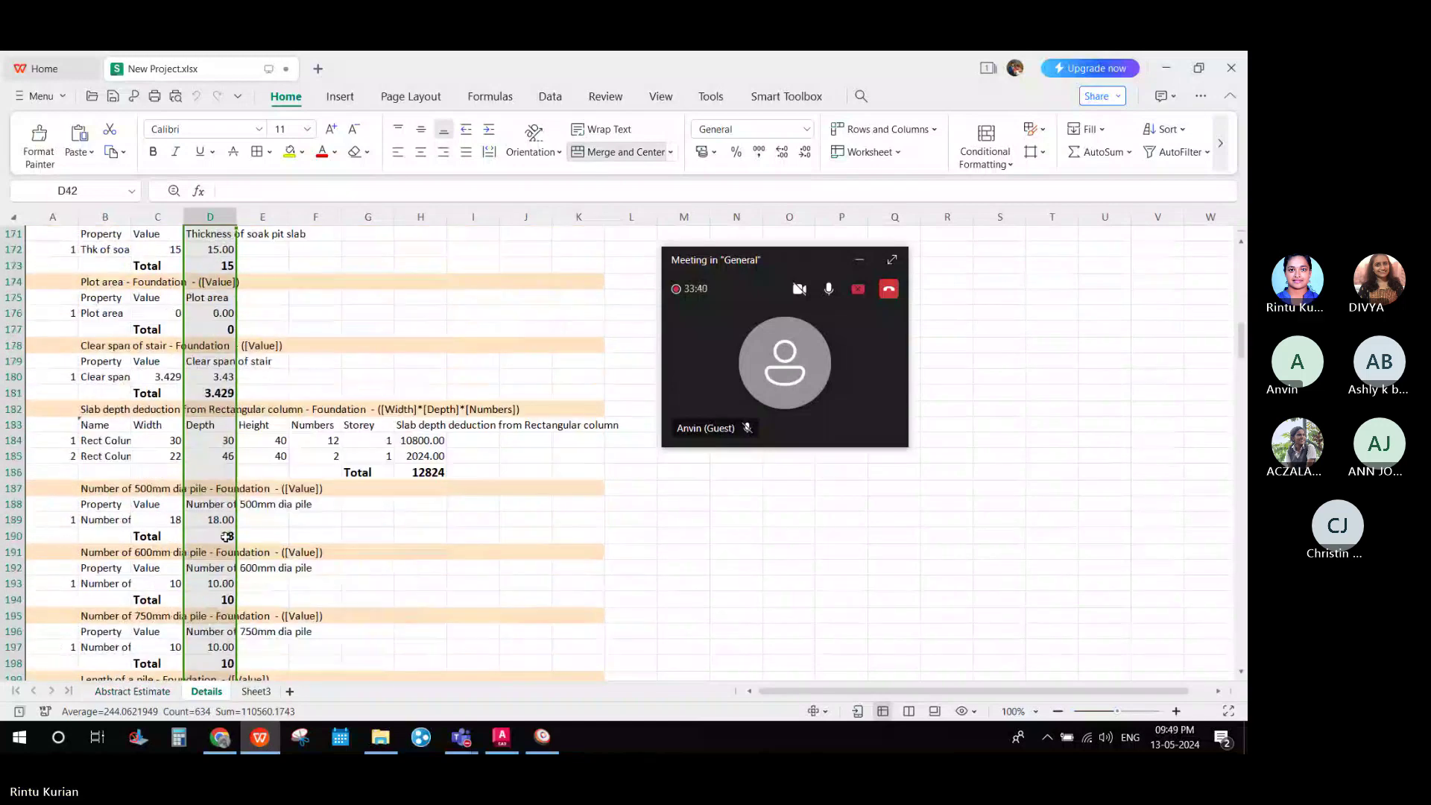
click(226, 536)
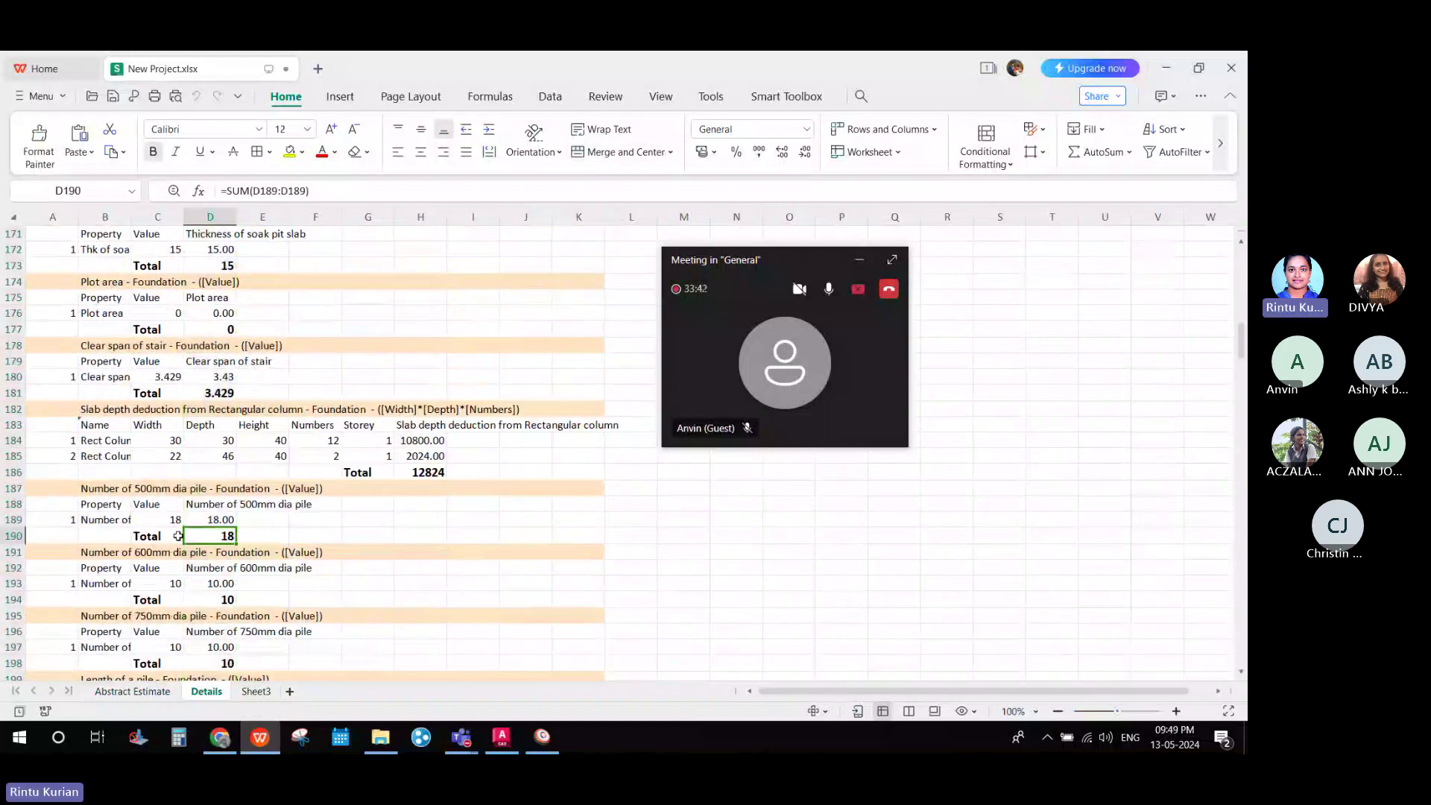